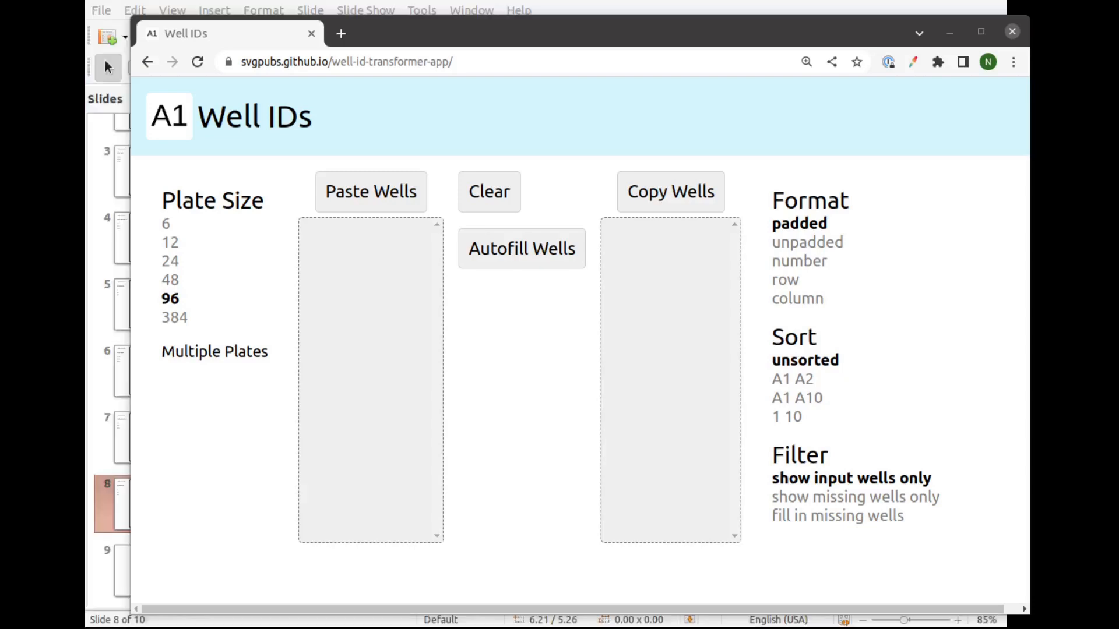
# - Switch to the slide presentation and compare the unpadded, number and padded well ID formats on slides 1 to 3
pyautogui.click(105, 60)
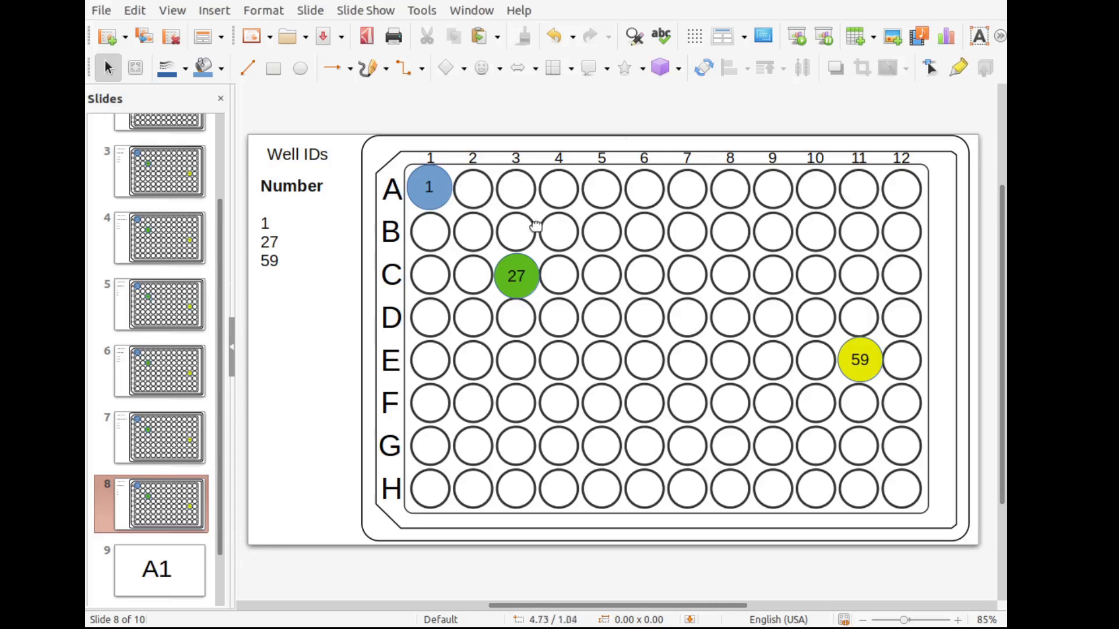
pyautogui.scroll(3, 175, 197)
pyautogui.click(172, 165)
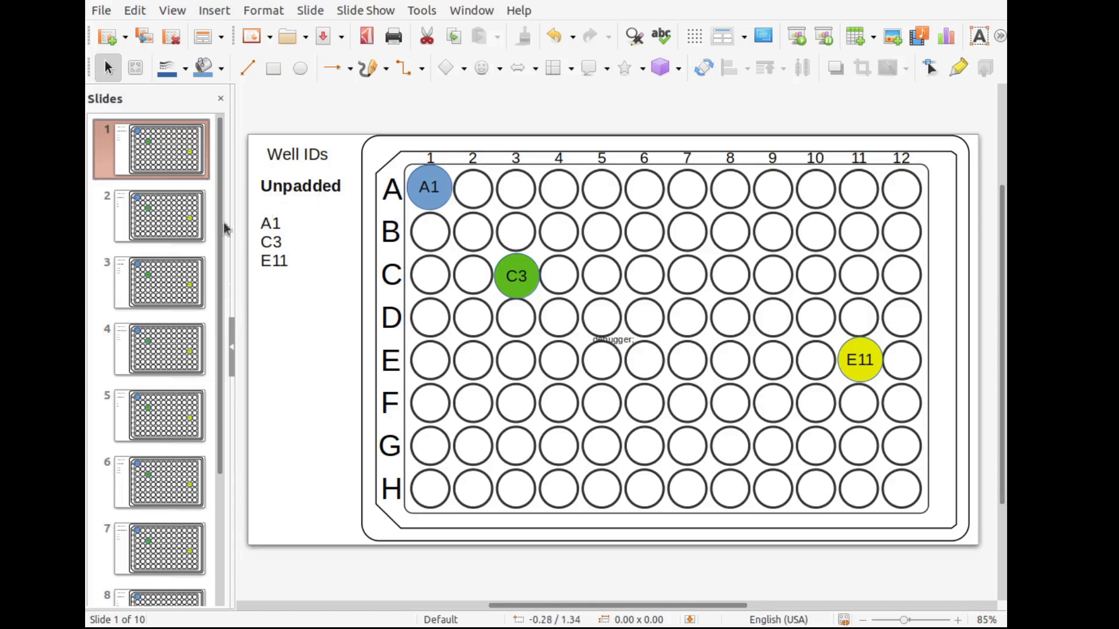
pyautogui.click(188, 235)
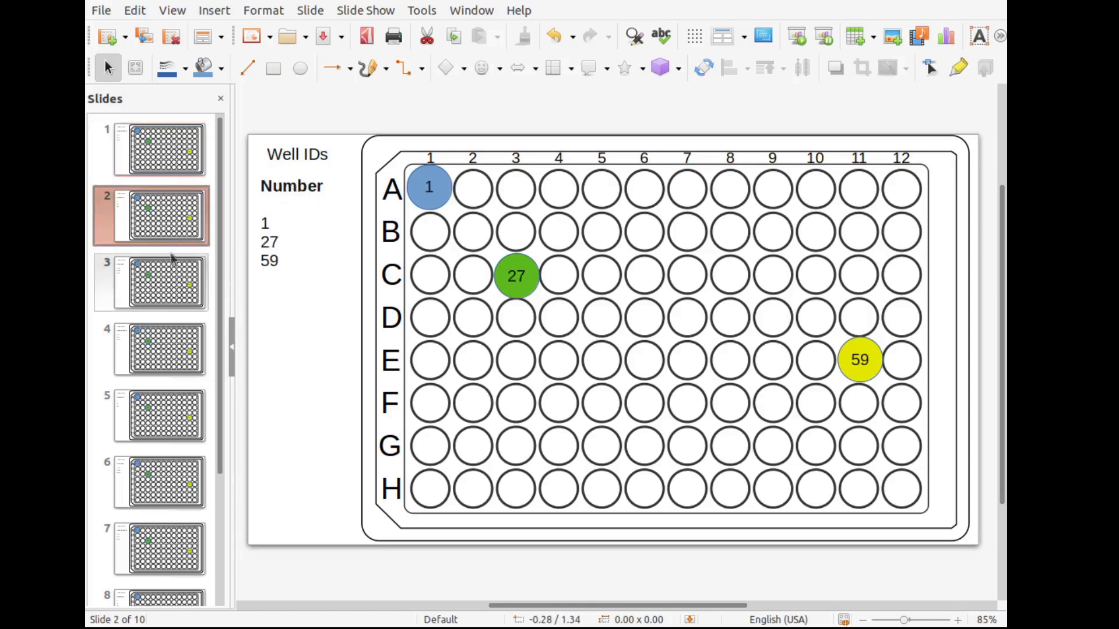
pyautogui.click(169, 291)
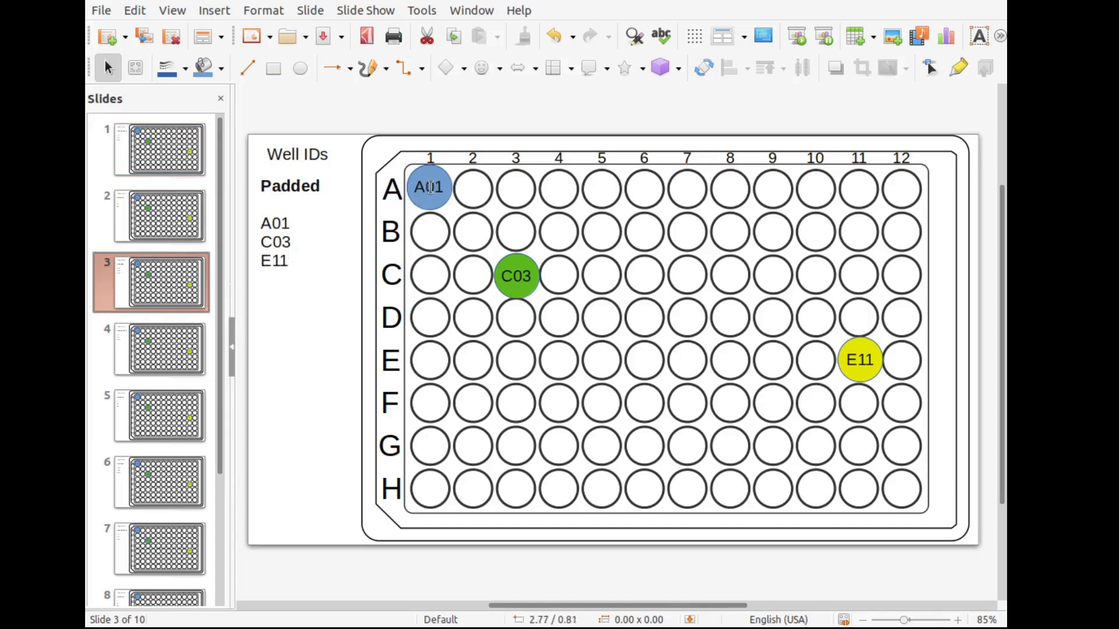
pyautogui.click(432, 187)
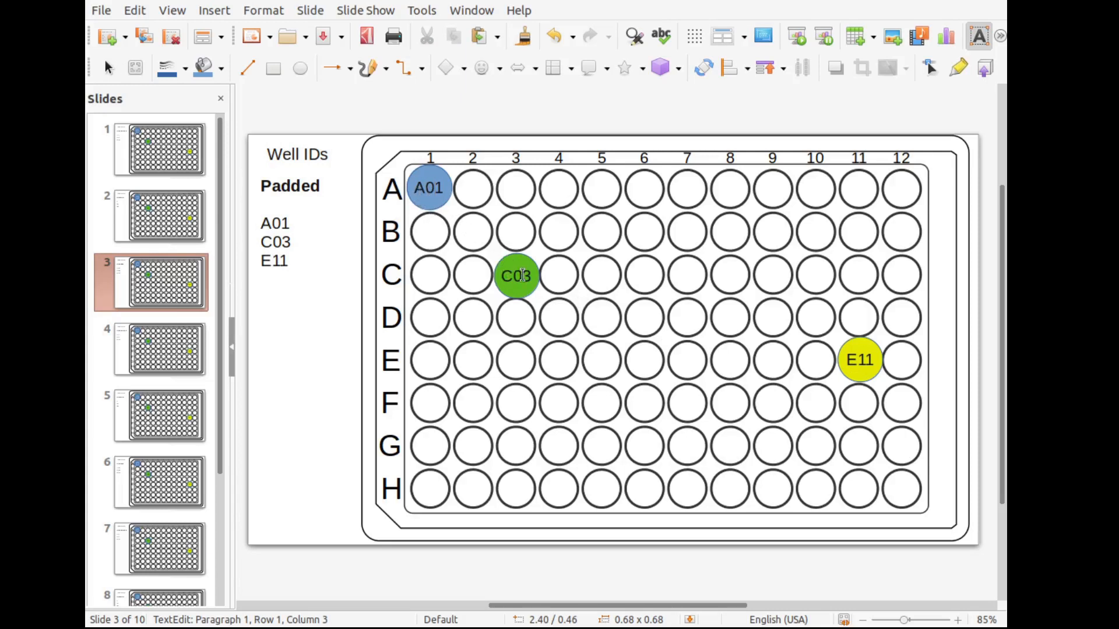
pyautogui.click(522, 319)
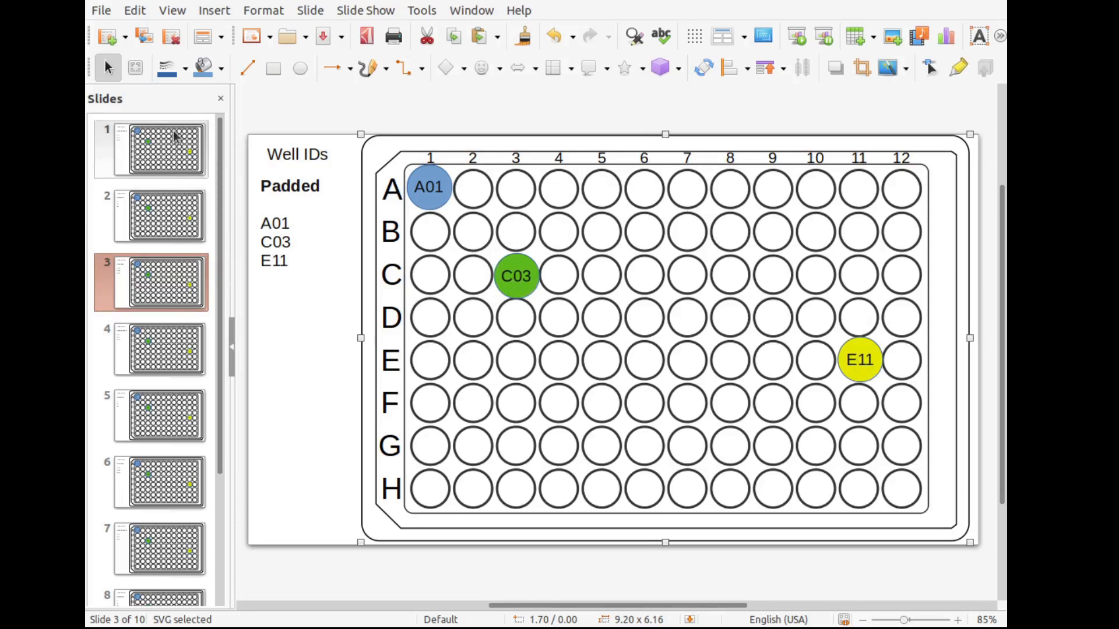
pyautogui.click(172, 225)
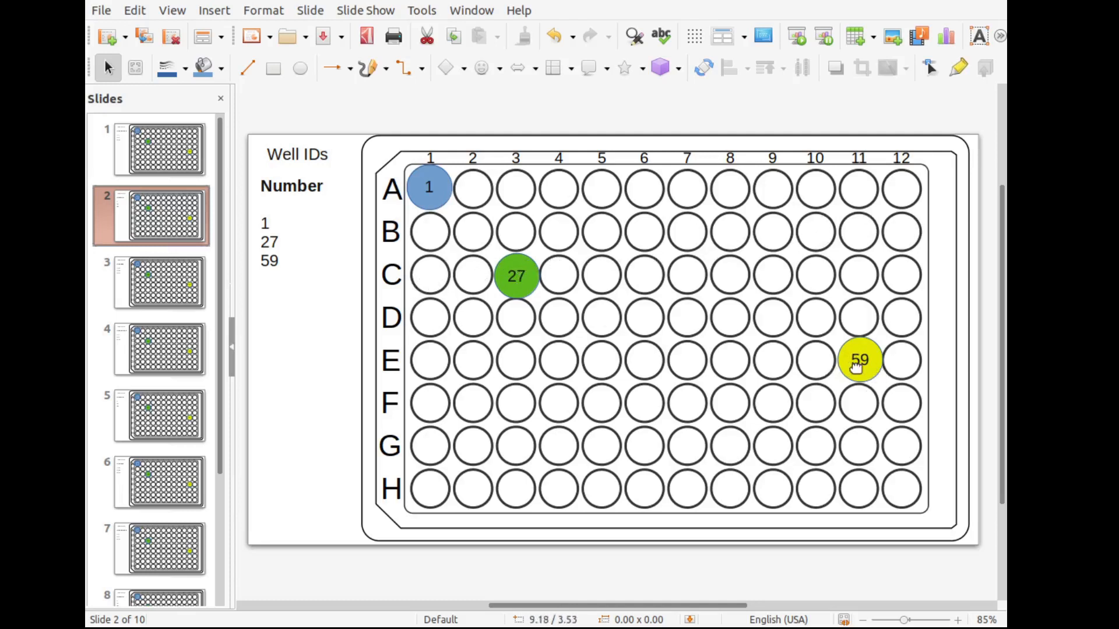
pyautogui.click(183, 157)
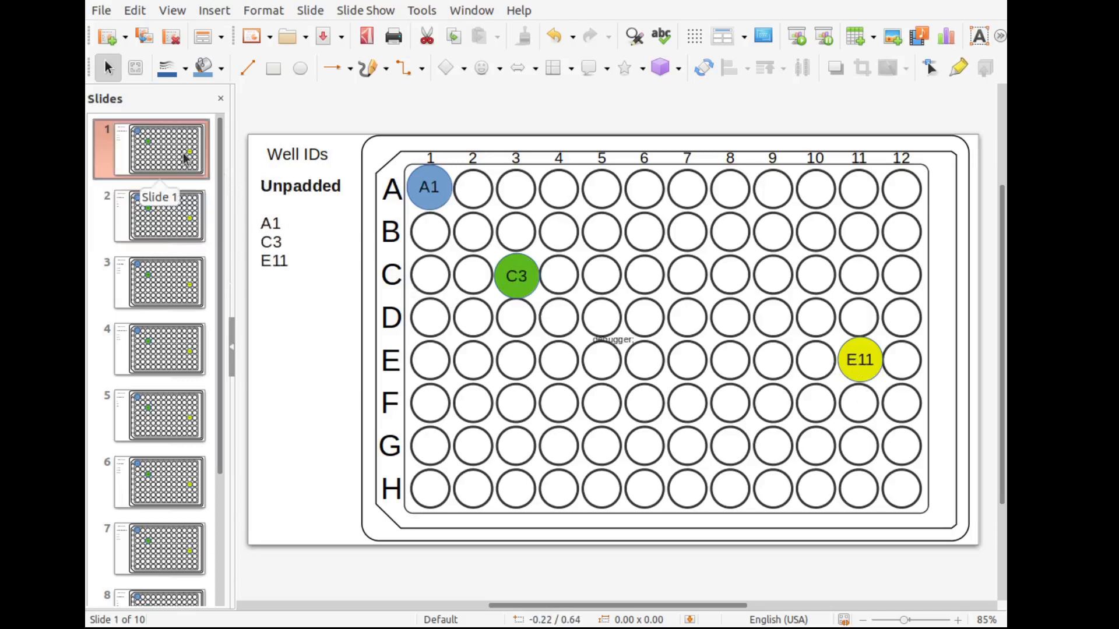
pyautogui.click(162, 213)
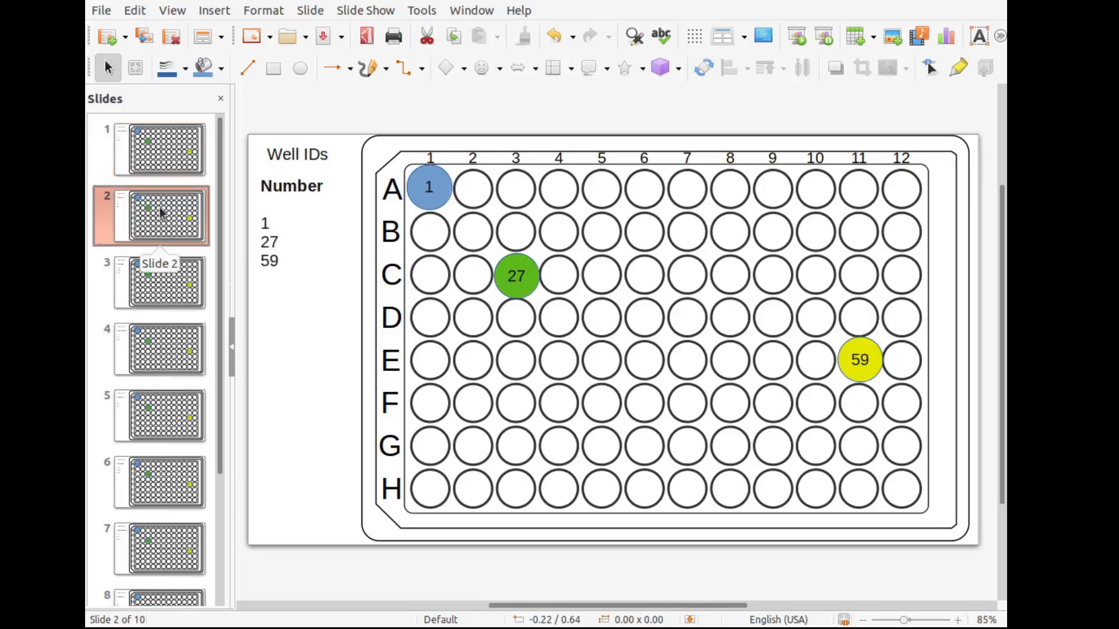
pyautogui.click(167, 290)
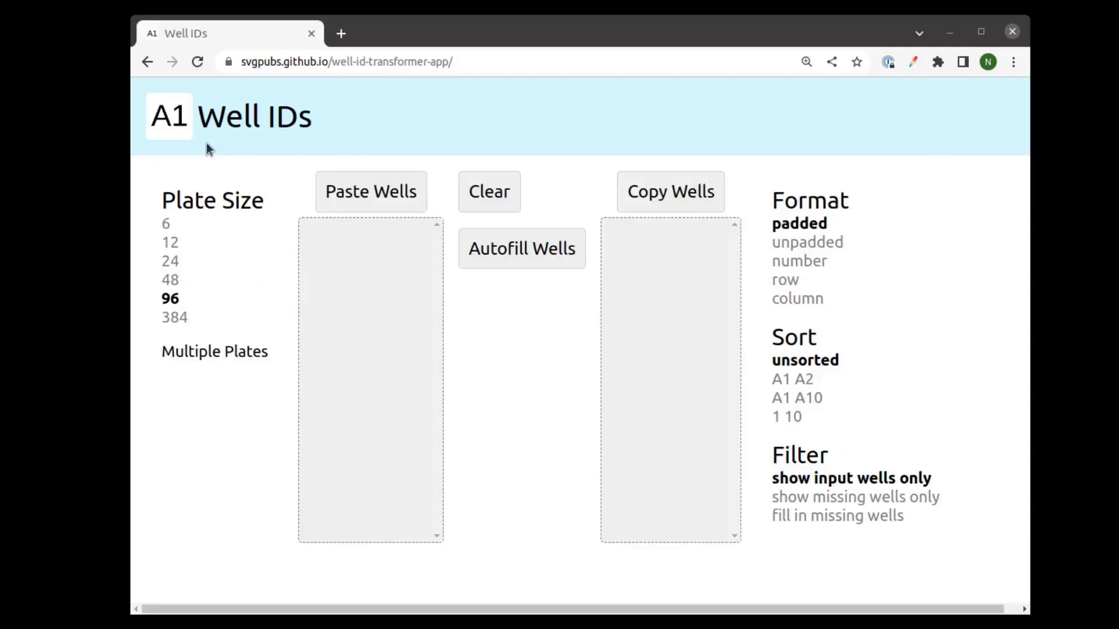
# - Allow clipboard access in the permissions of the Well IDs site and reload the page
pyautogui.click(224, 62)
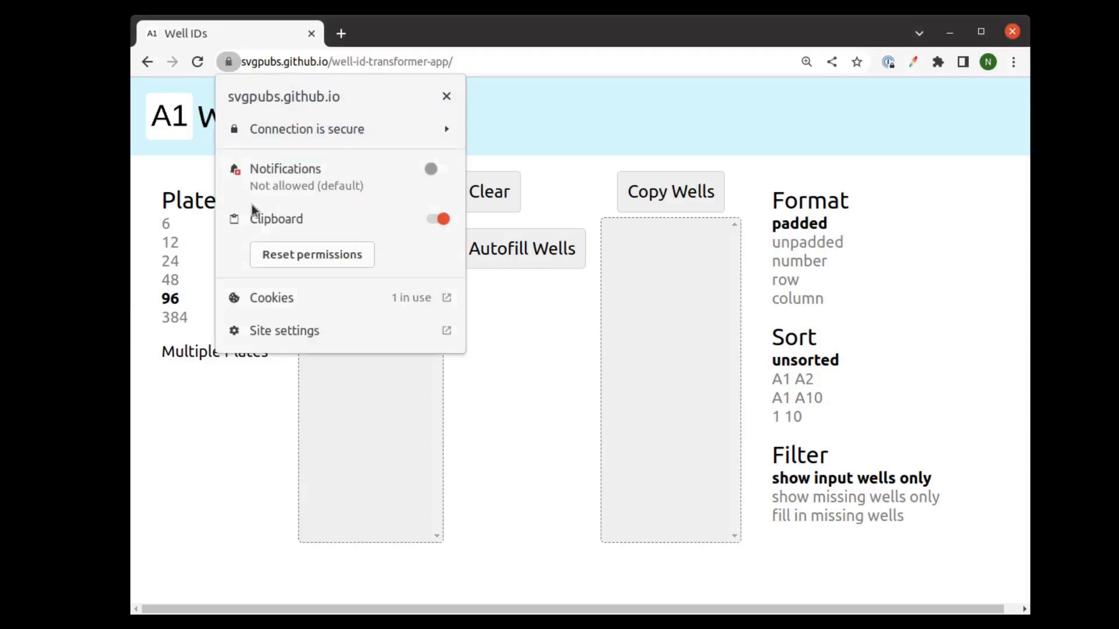
pyautogui.click(435, 226)
pyautogui.click(443, 220)
pyautogui.click(559, 134)
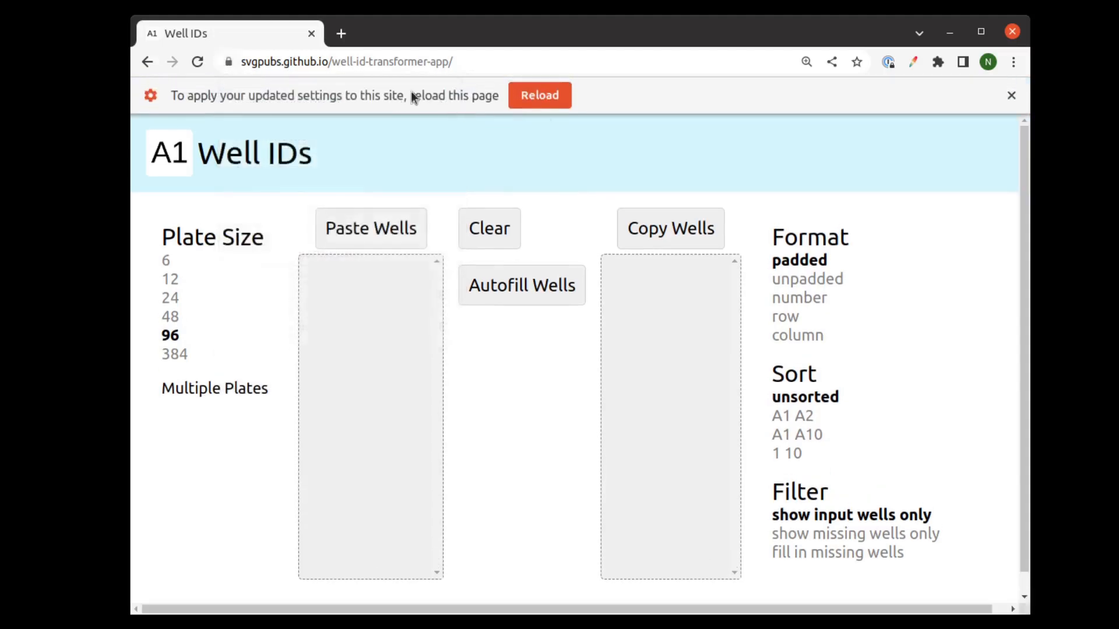
pyautogui.click(540, 96)
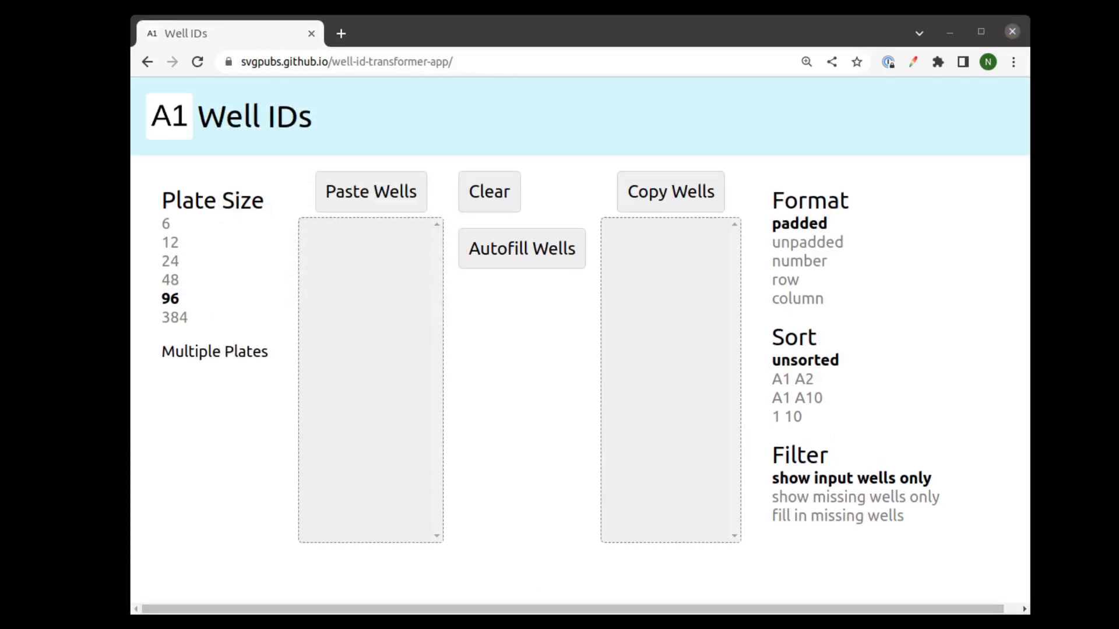
# - Copy the well IDs in B2:B14 from the Samples 96-wp spreadsheet and paste them as input wells in the Well IDs web app
pyautogui.hotkey('alt', 'Tab')
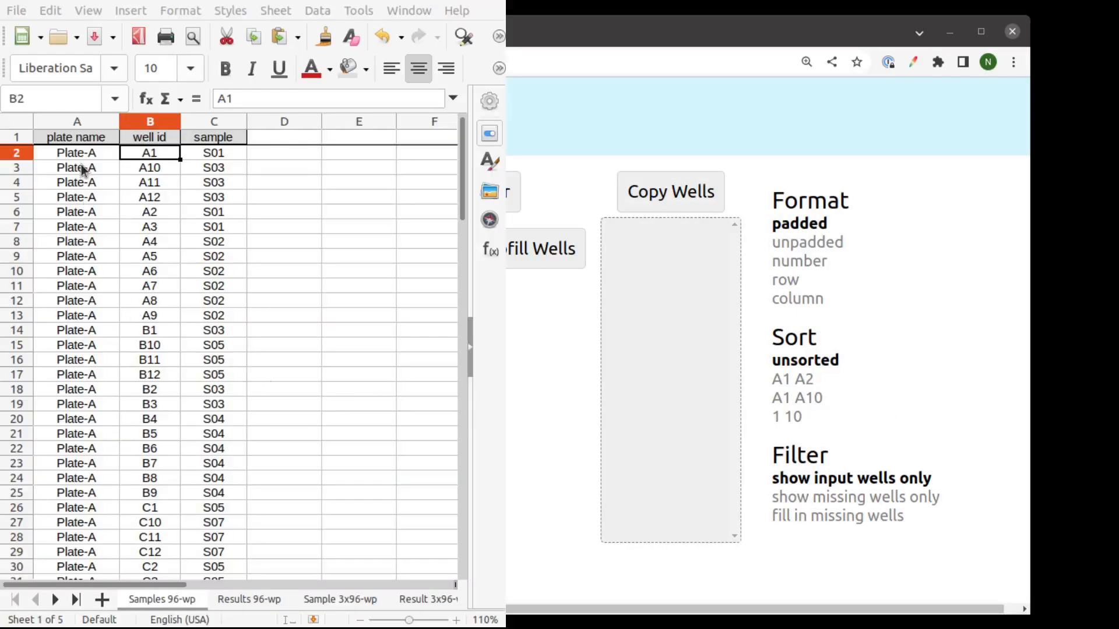
pyautogui.moveTo(82, 167); pyautogui.dragTo(133, 287)
pyautogui.click(200, 380)
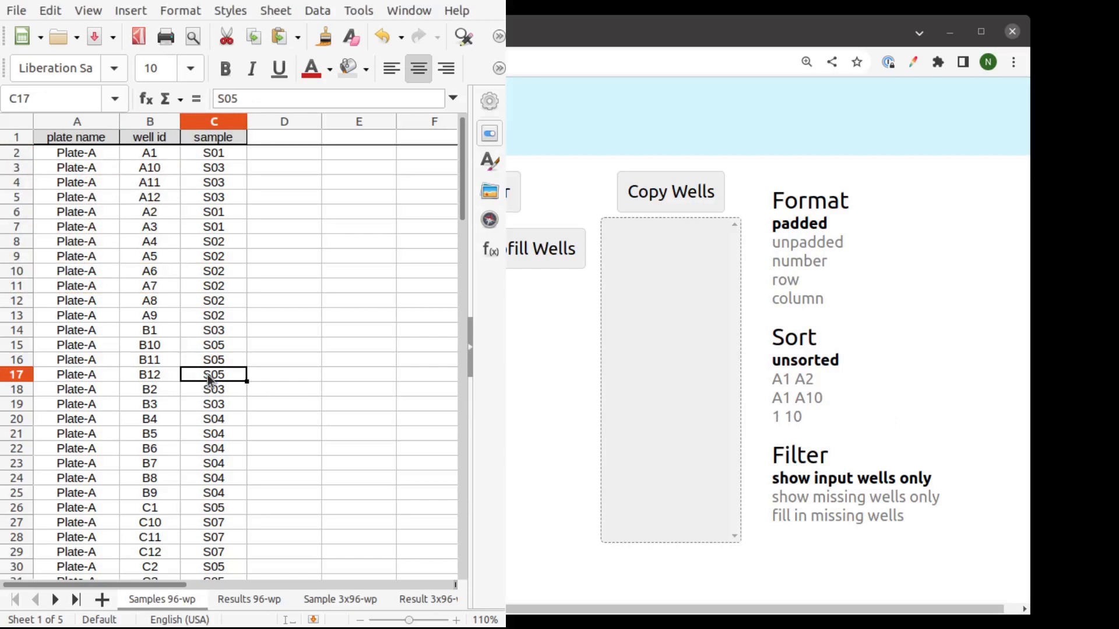
pyautogui.moveTo(167, 185); pyautogui.dragTo(168, 271)
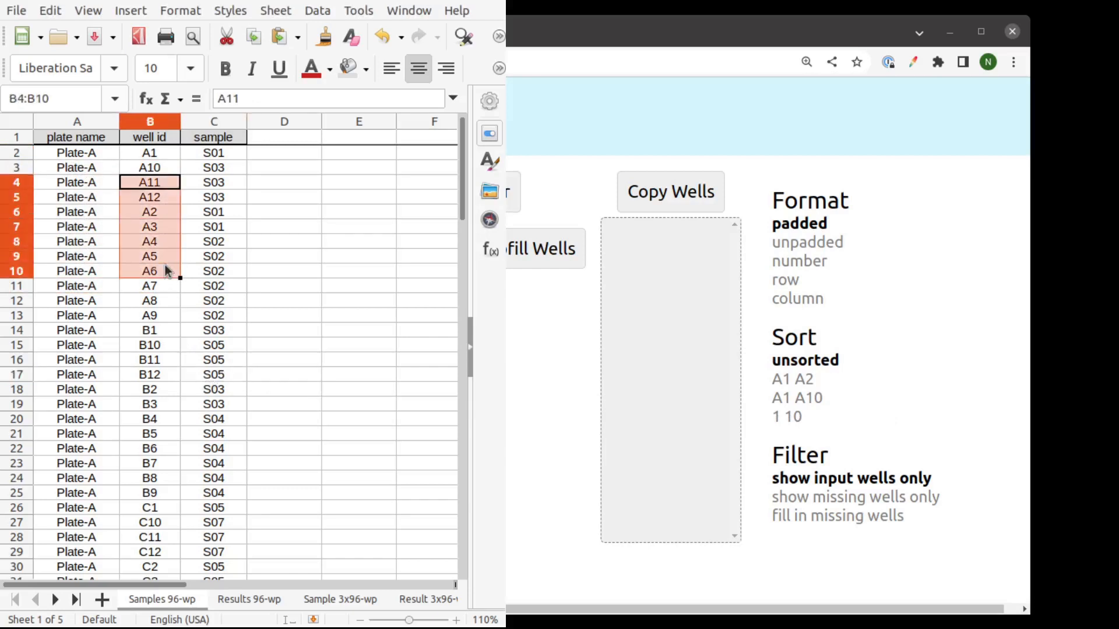
pyautogui.moveTo(149, 153); pyautogui.dragTo(140, 339)
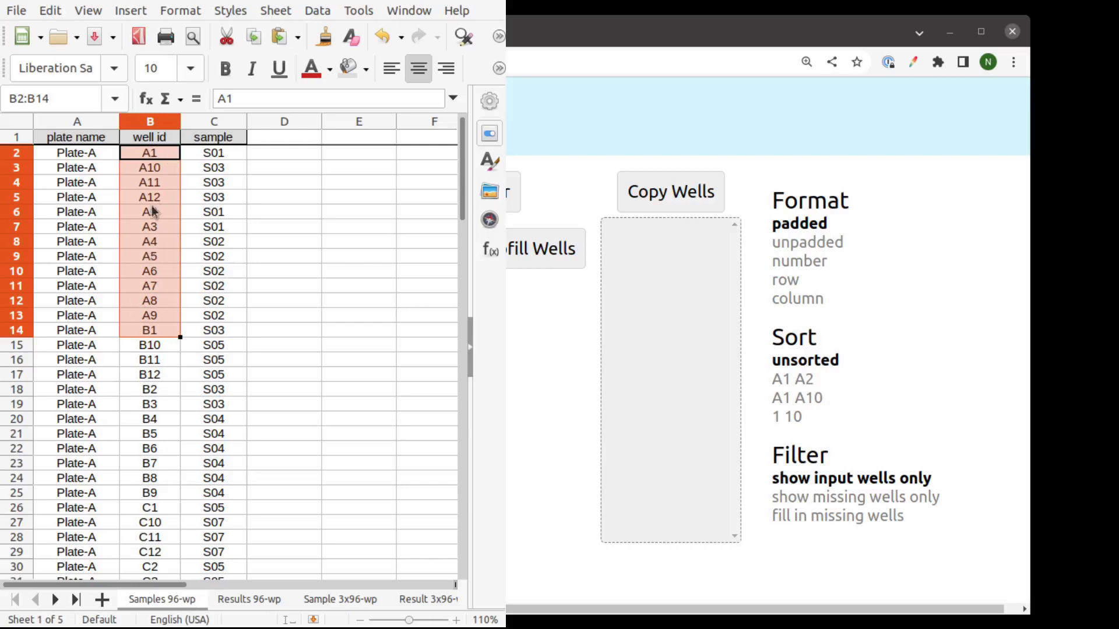
pyautogui.click(156, 167)
pyautogui.moveTo(155, 153); pyautogui.dragTo(153, 334)
pyautogui.hotkey('ctrl', 'c')
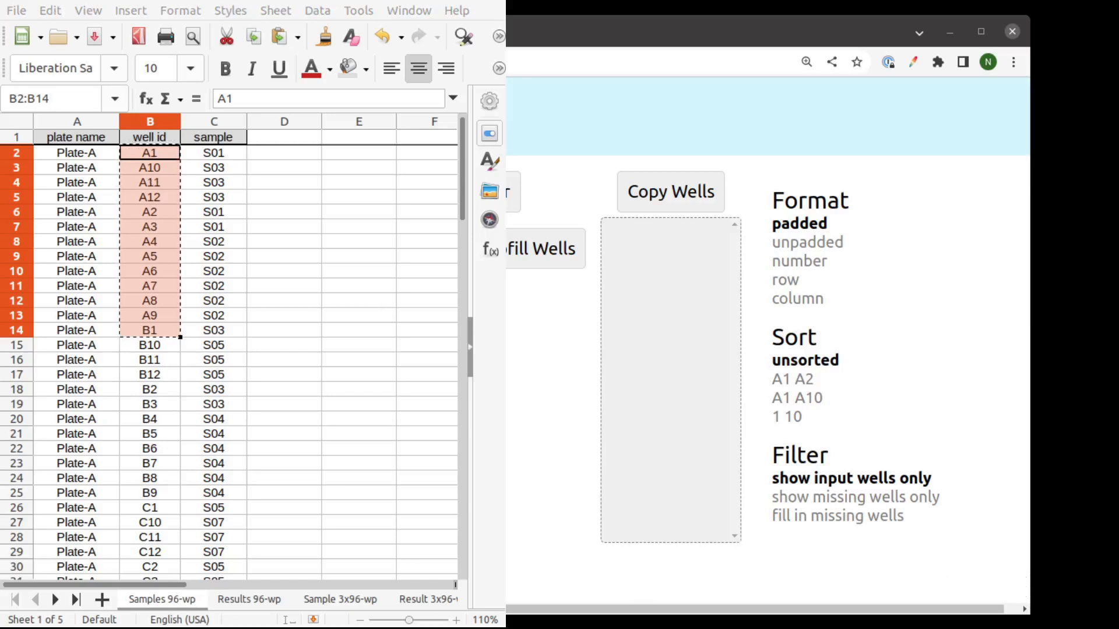
pyautogui.hotkey('alt', 'Tab')
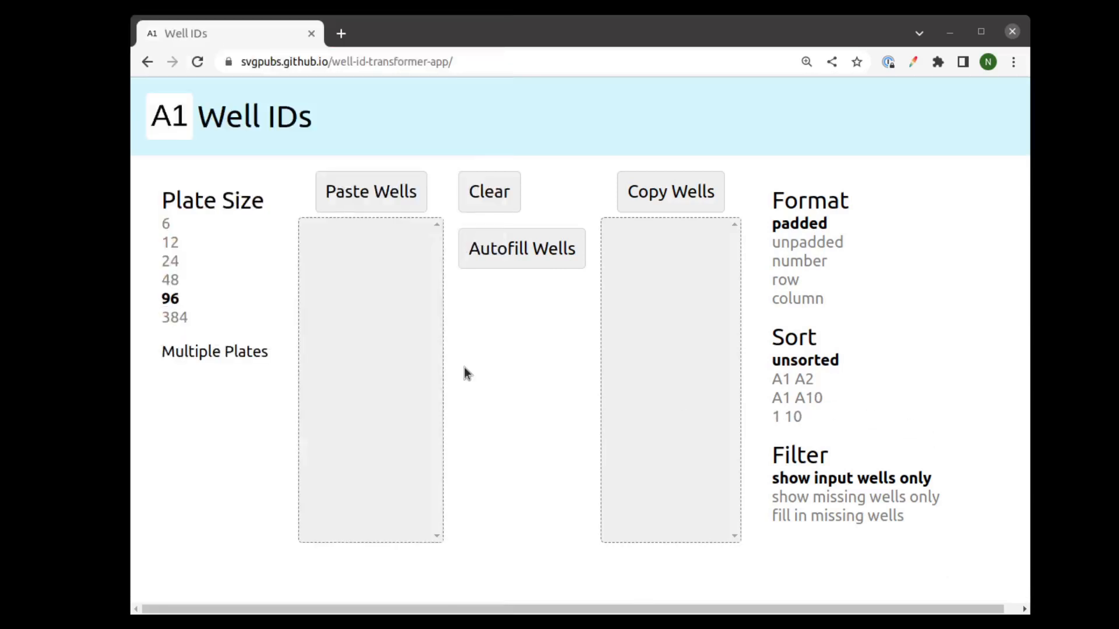
pyautogui.click(354, 196)
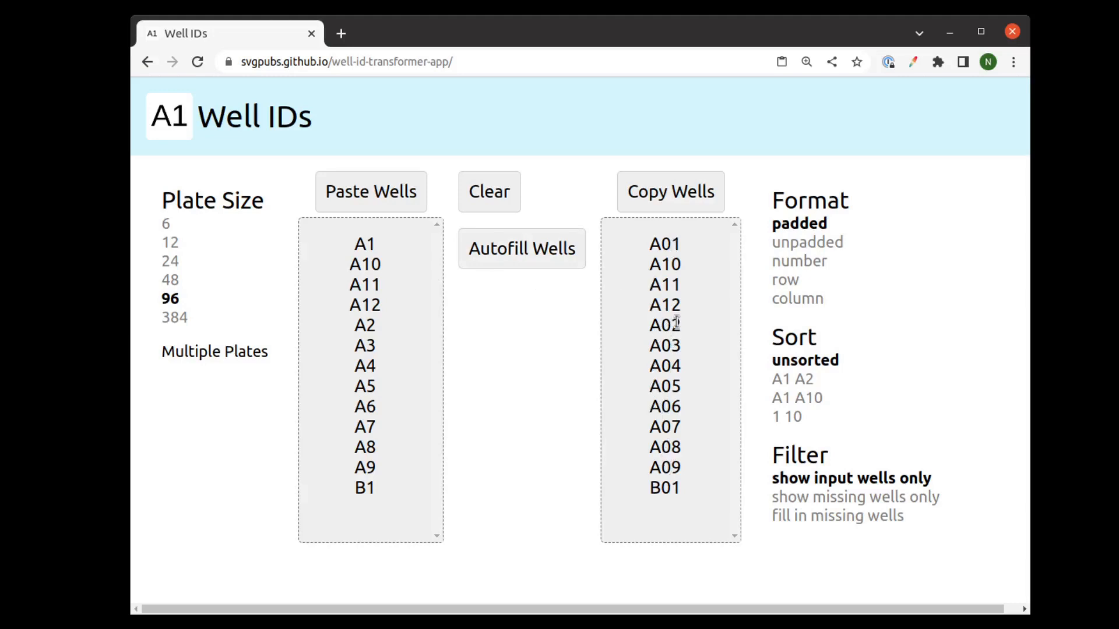
# - Try the unpadded, number, row and column output formats for the pasted wells, finishing with number
pyautogui.click(807, 245)
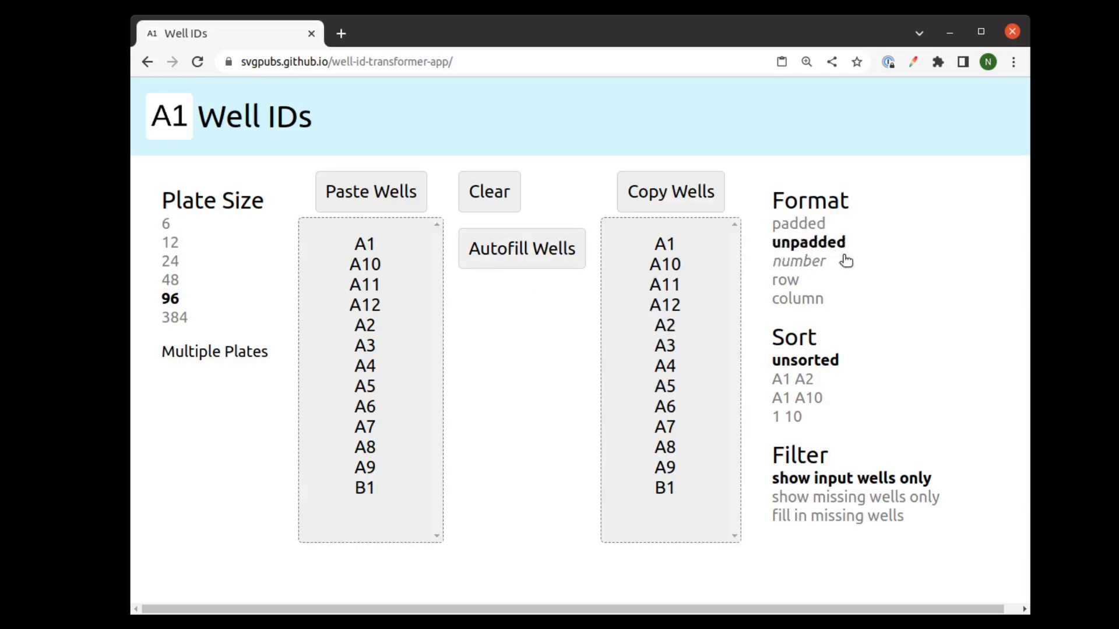
pyautogui.click(816, 267)
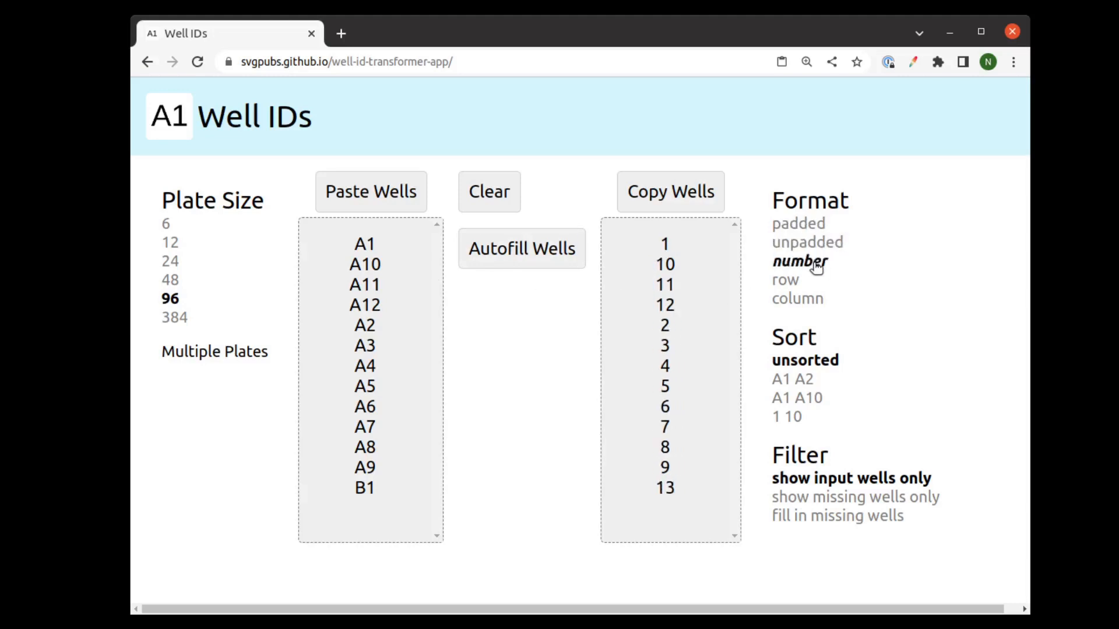
pyautogui.click(789, 283)
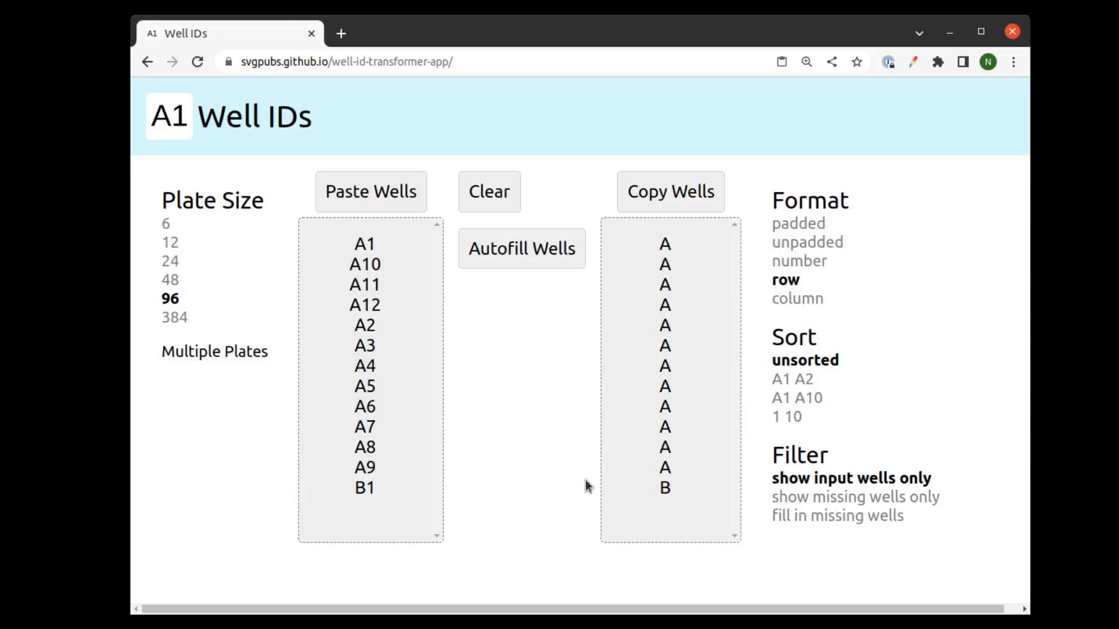
pyautogui.click(794, 298)
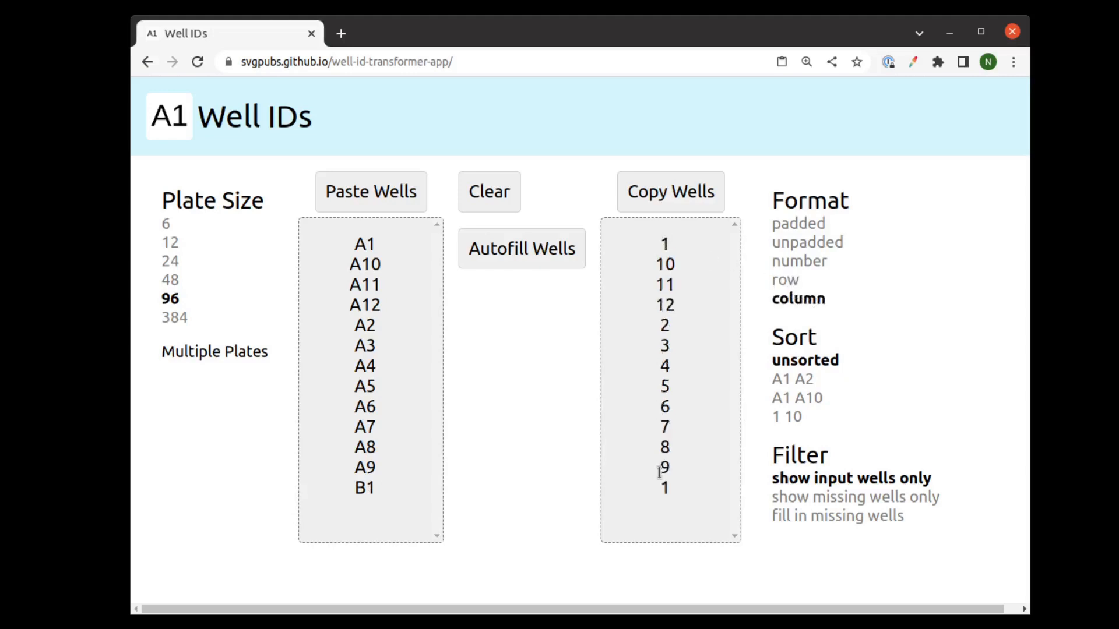
pyautogui.click(813, 263)
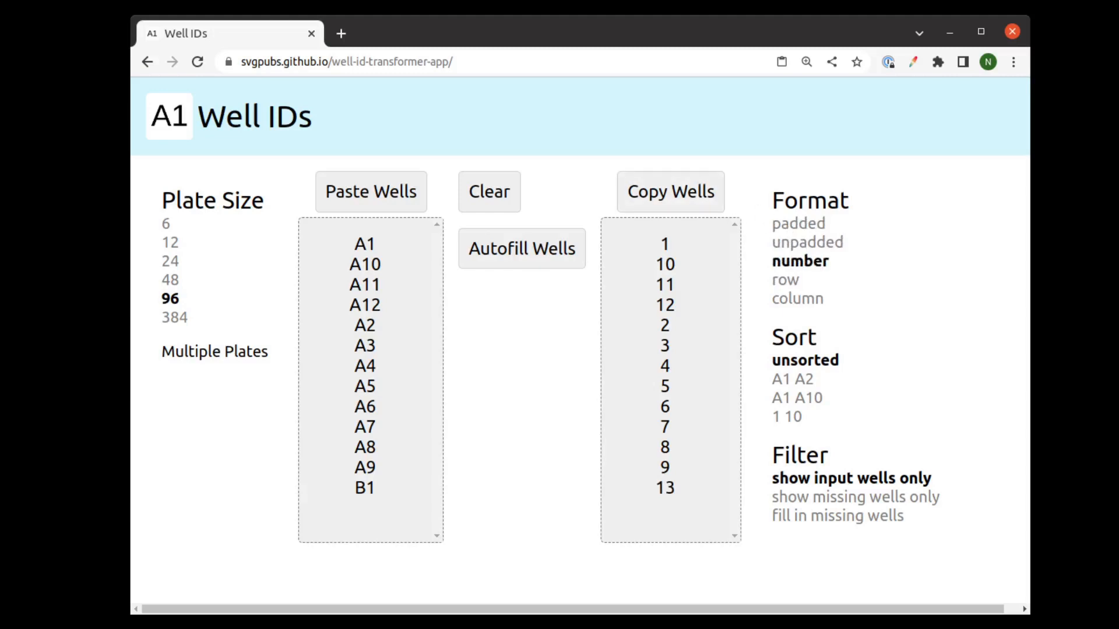
# - Switch back to the spreadsheet and paste the well IDs from the clipboard starting at cell D2
pyautogui.hotkey('alt', 'Tab')
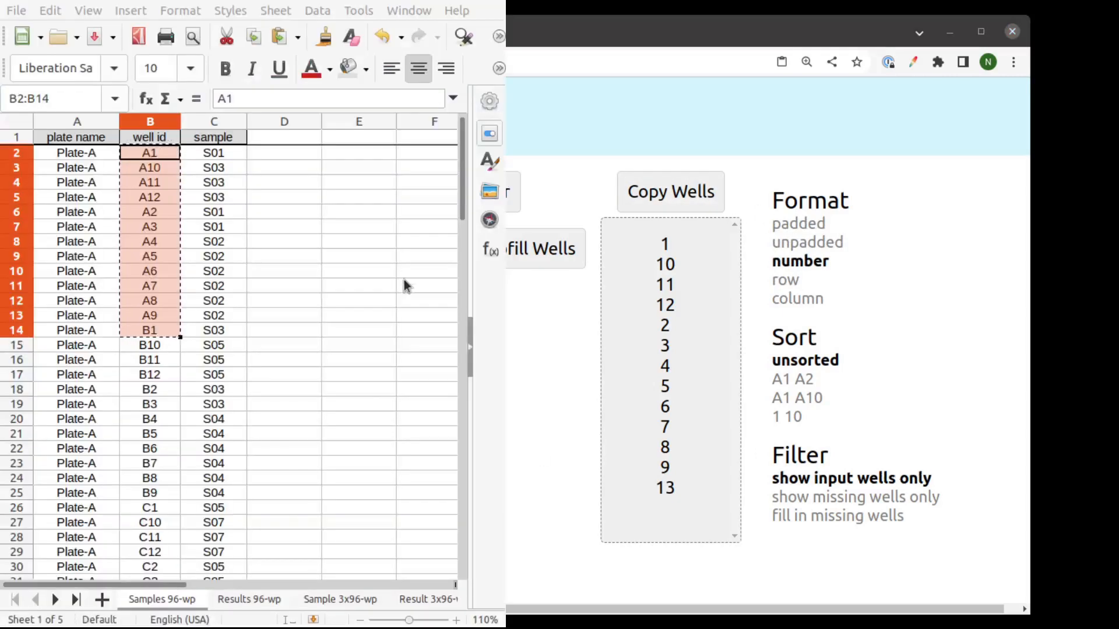
pyautogui.click(300, 155)
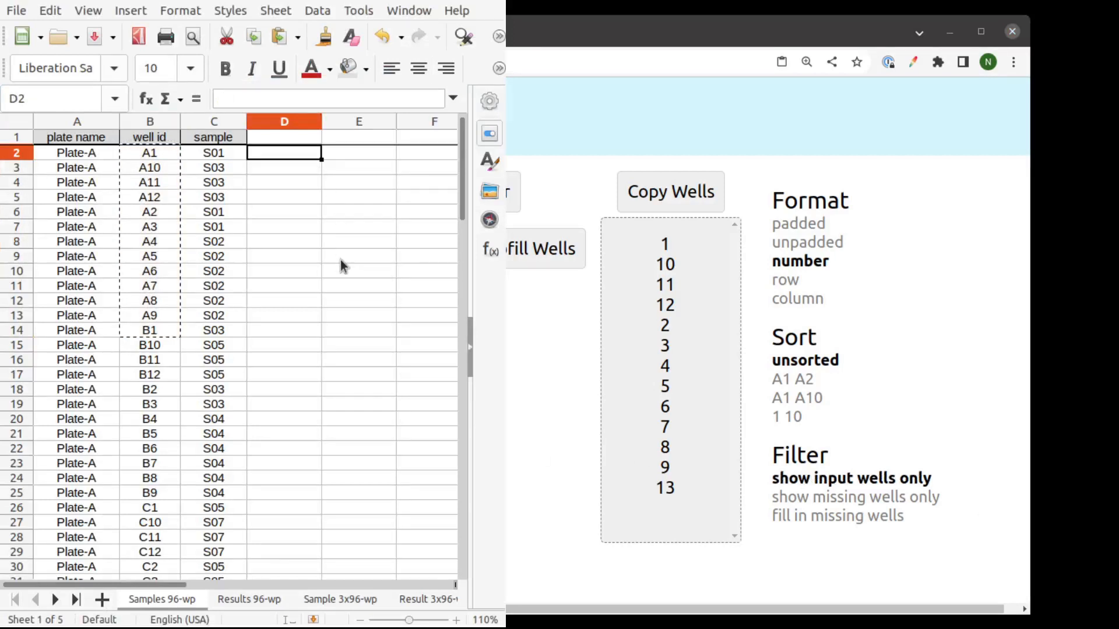
pyautogui.hotkey('ctrl', 'v')
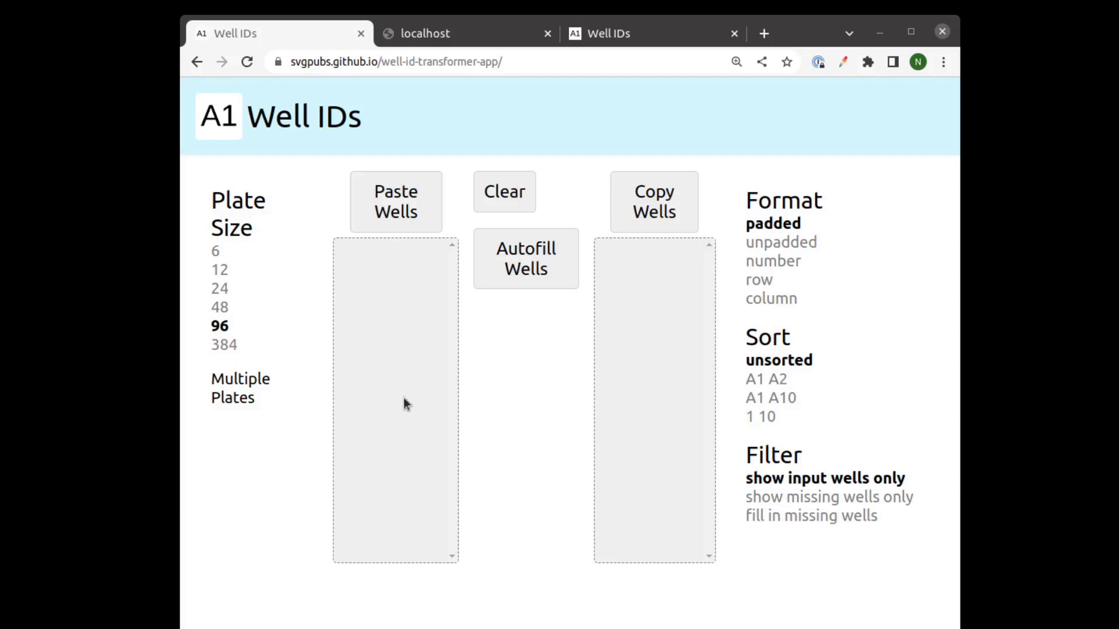
# - In the Well IDs web app, autofill the wells of a 24-well plate and output them in number format
pyautogui.click(220, 289)
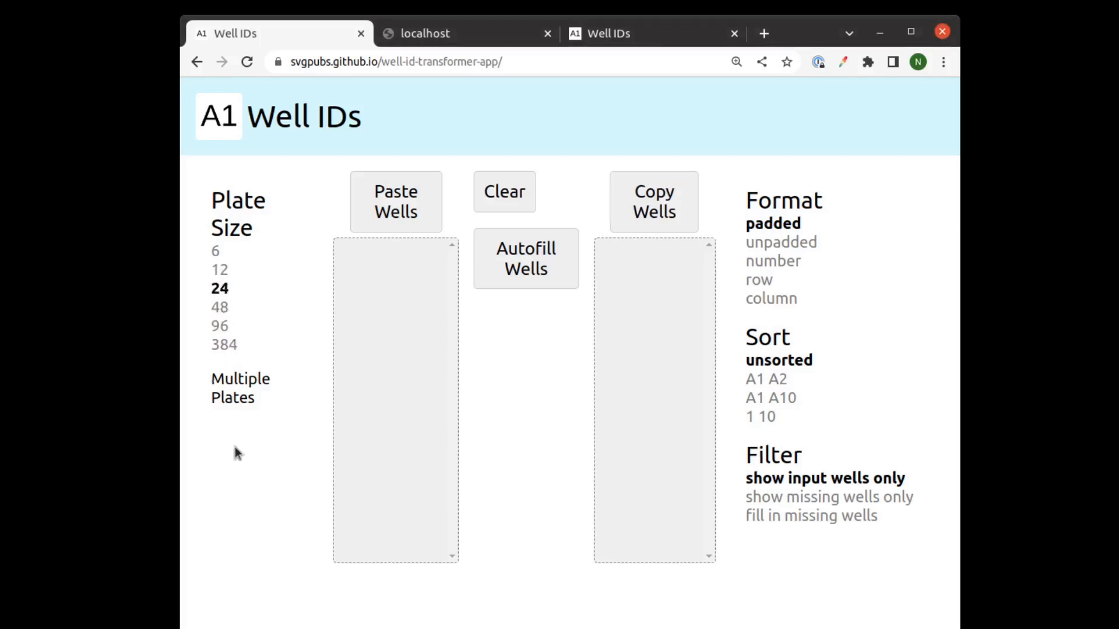
pyautogui.click(537, 279)
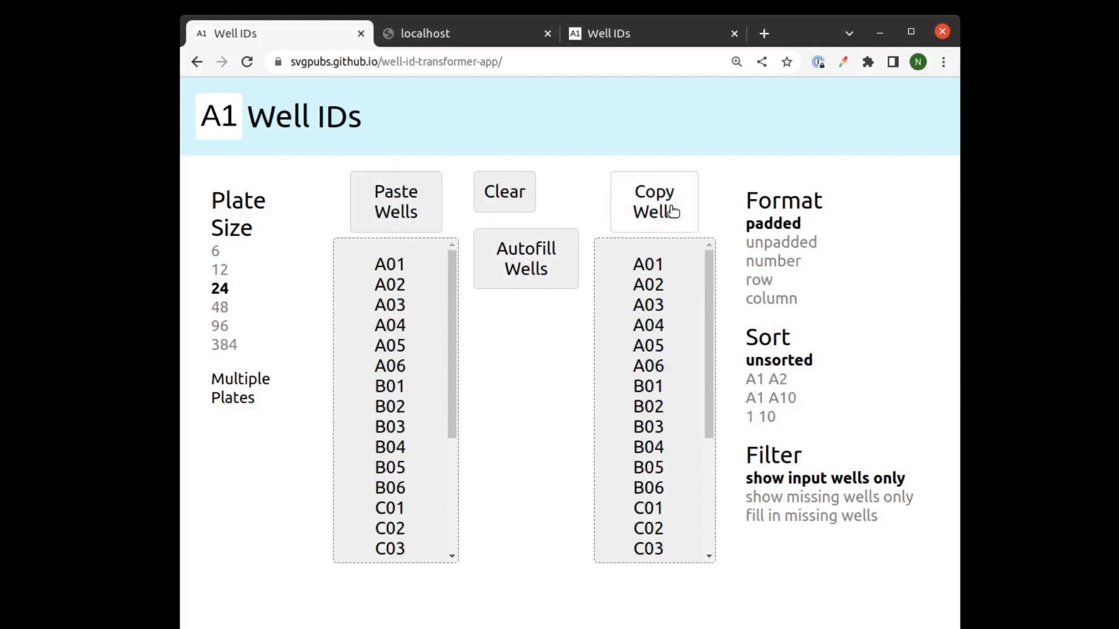
pyautogui.click(775, 262)
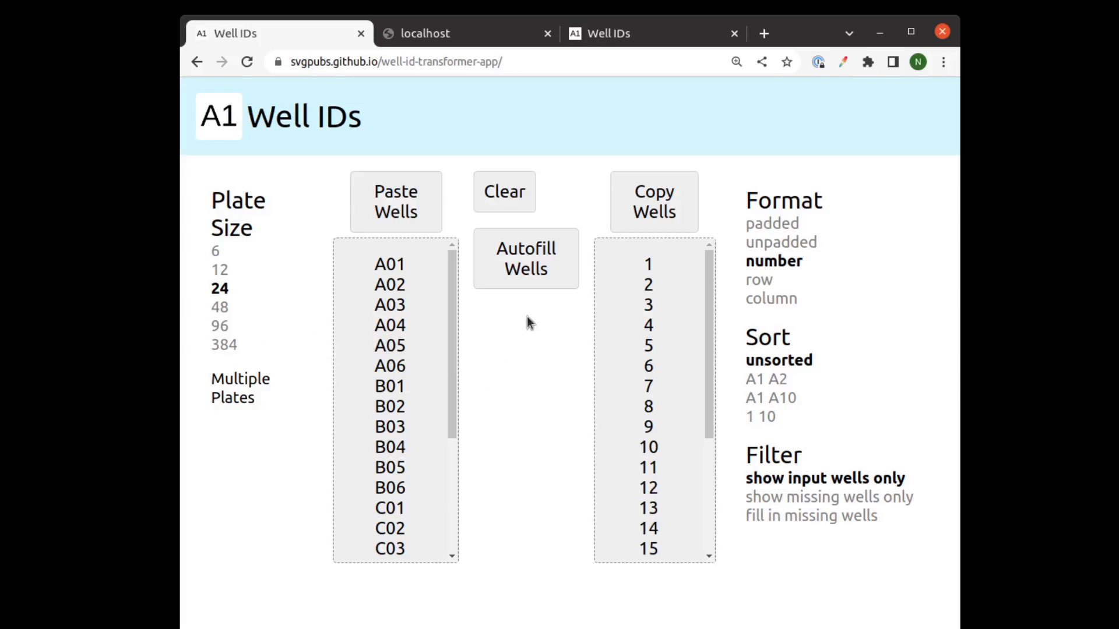
# - Clear the autofilled wells and configure multiple plates with 5 plates of 384 wells each
pyautogui.click(220, 399)
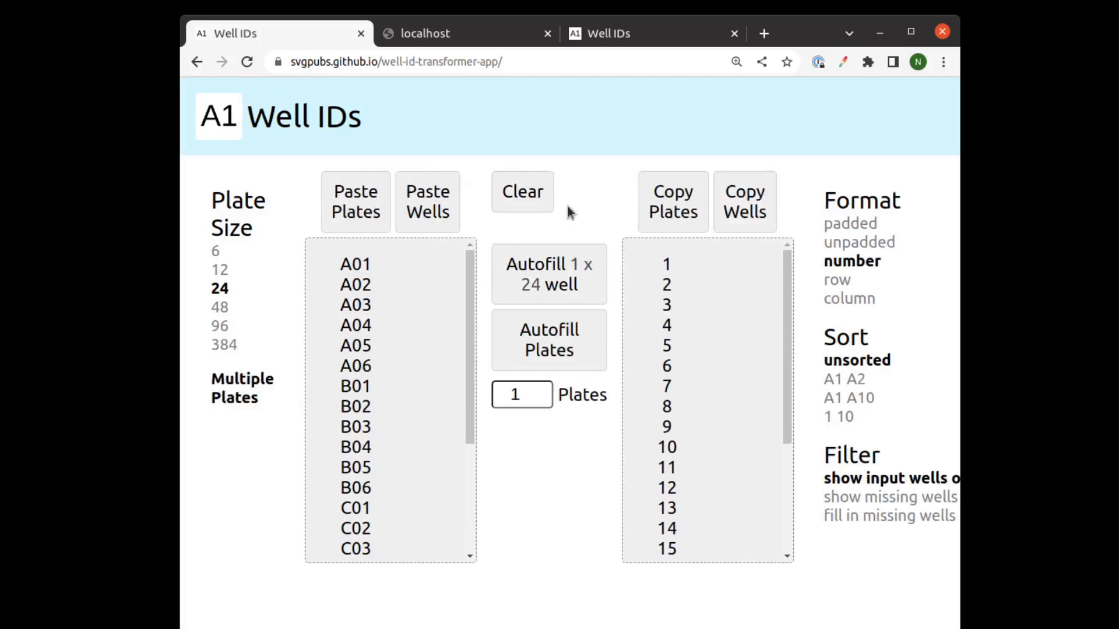
pyautogui.click(539, 193)
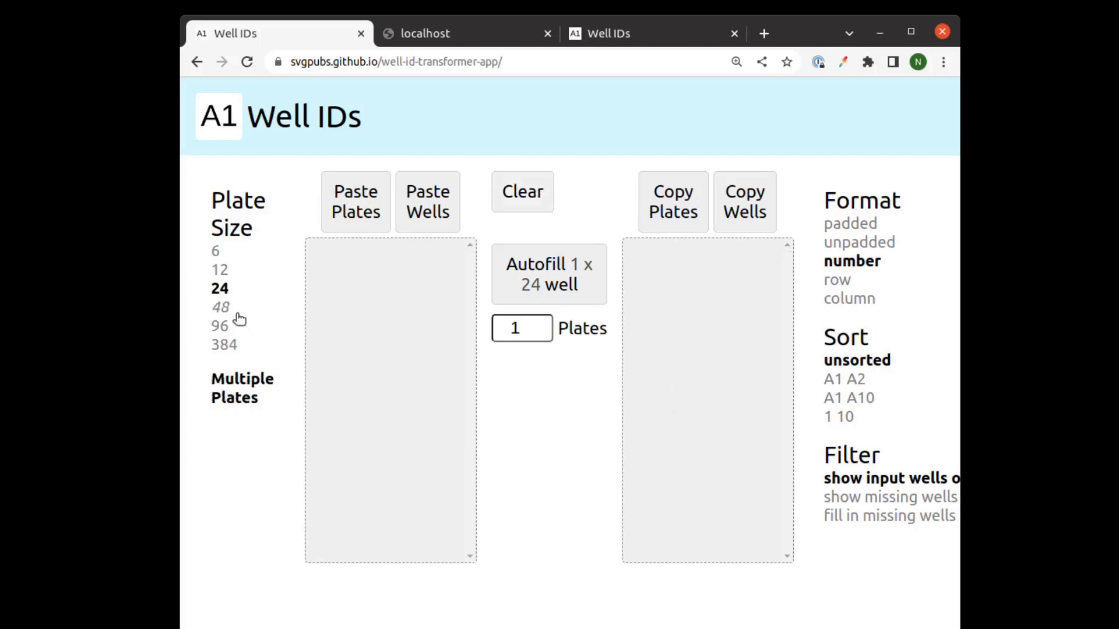
pyautogui.click(224, 345)
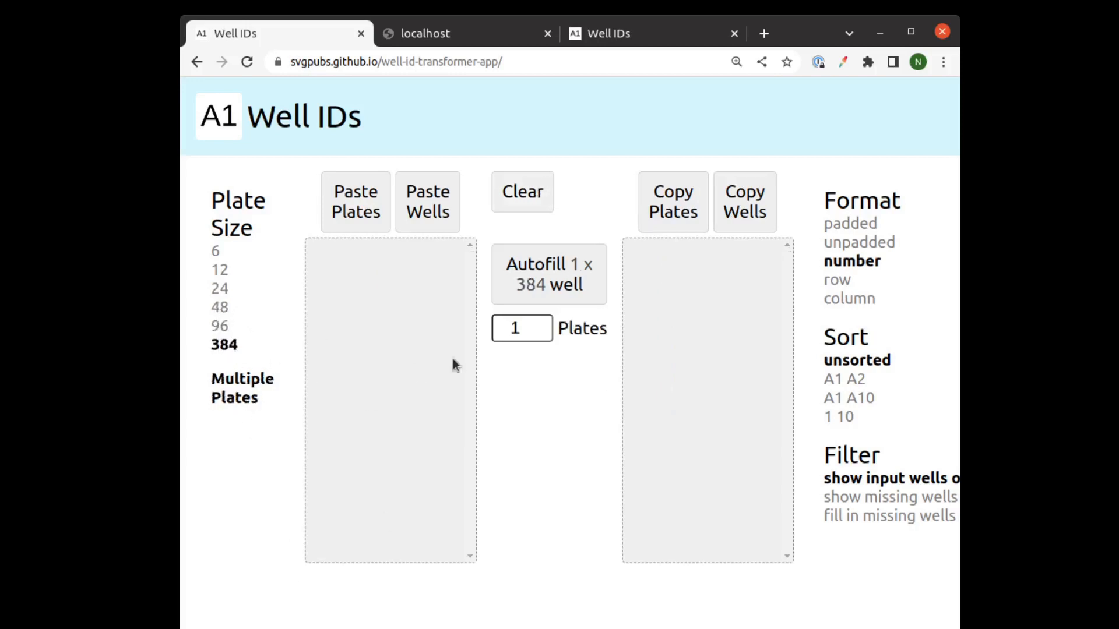
pyautogui.click(544, 324)
pyautogui.click(543, 324)
pyautogui.click(544, 324)
pyautogui.click(544, 324)
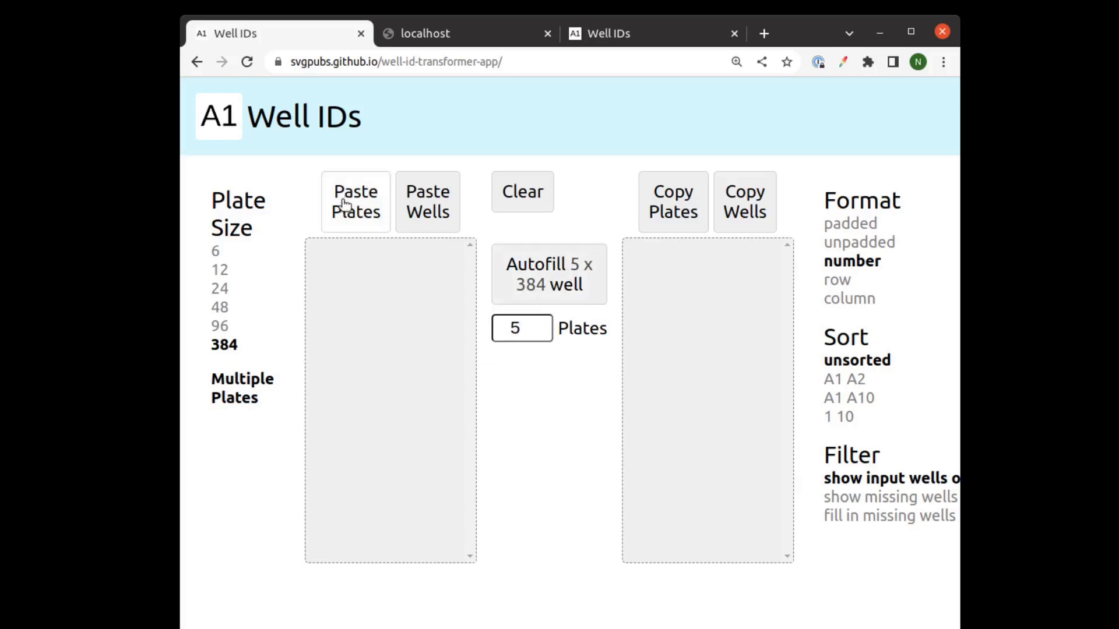
# - Autofill the wells for the 5 plates of 384 wells and copy the output plate names
pyautogui.click(532, 277)
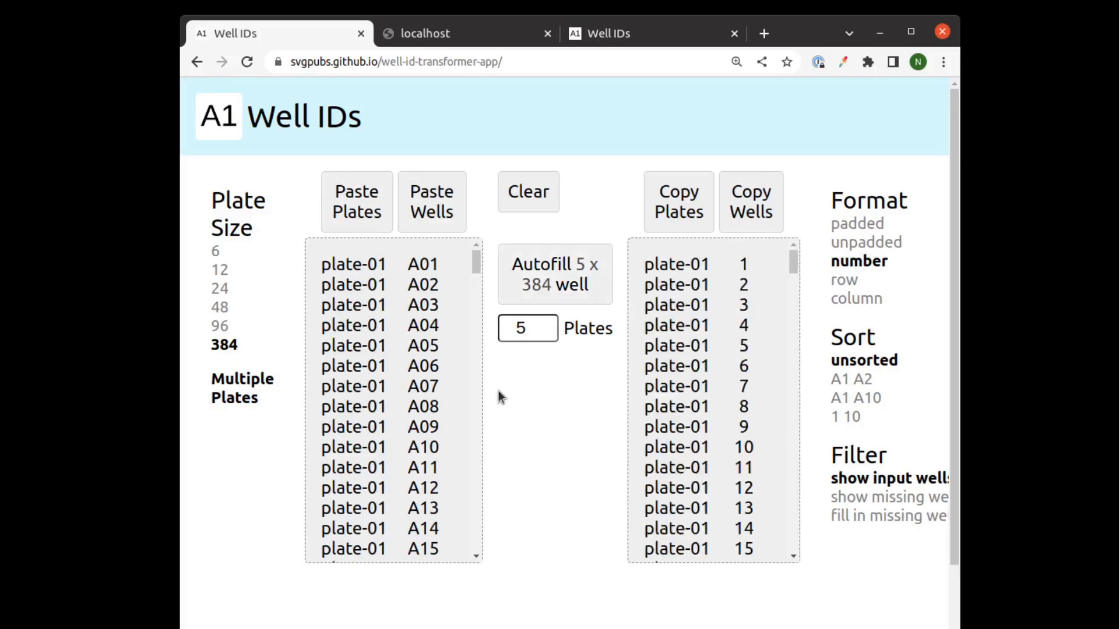
pyautogui.moveTo(796, 264)
pyautogui.mouseDown()
pyautogui.moveTo(792, 566)
pyautogui.moveTo(796, 251)
pyautogui.mouseUp()
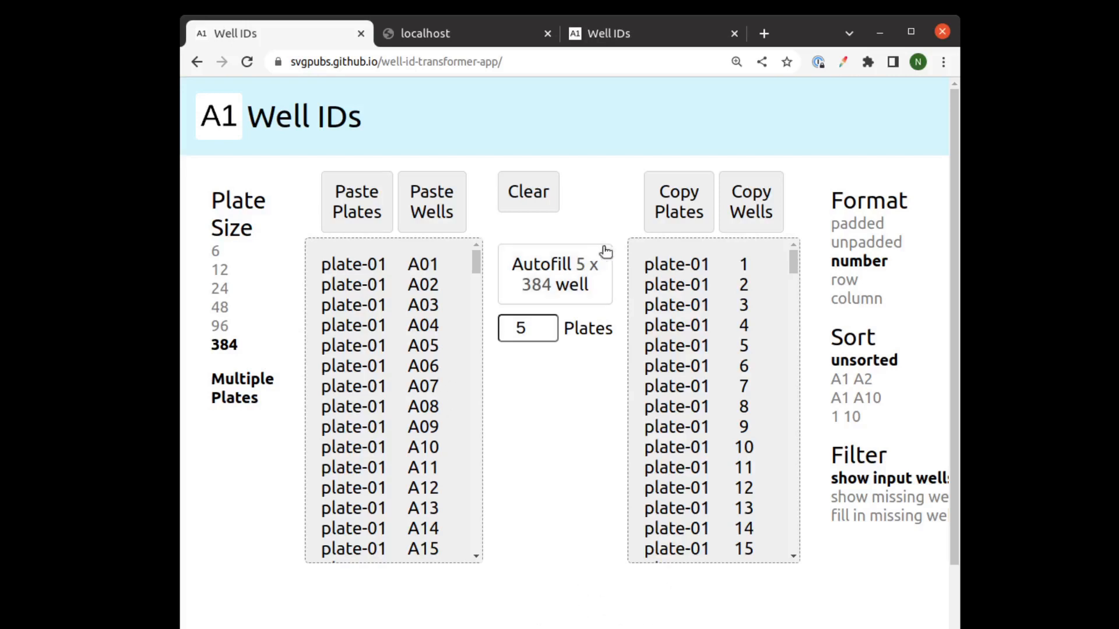
pyautogui.click(685, 197)
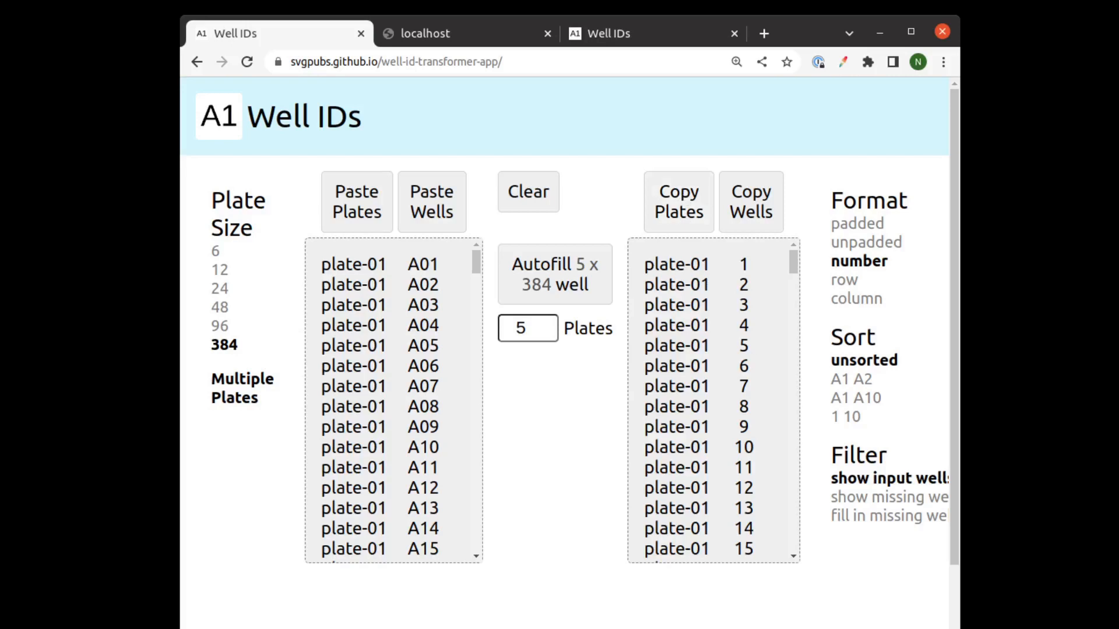
# - Switch to the spreadsheet and paste the copied plate names starting at cell B2 of Sheet6
pyautogui.hotkey('alt', 'Tab')
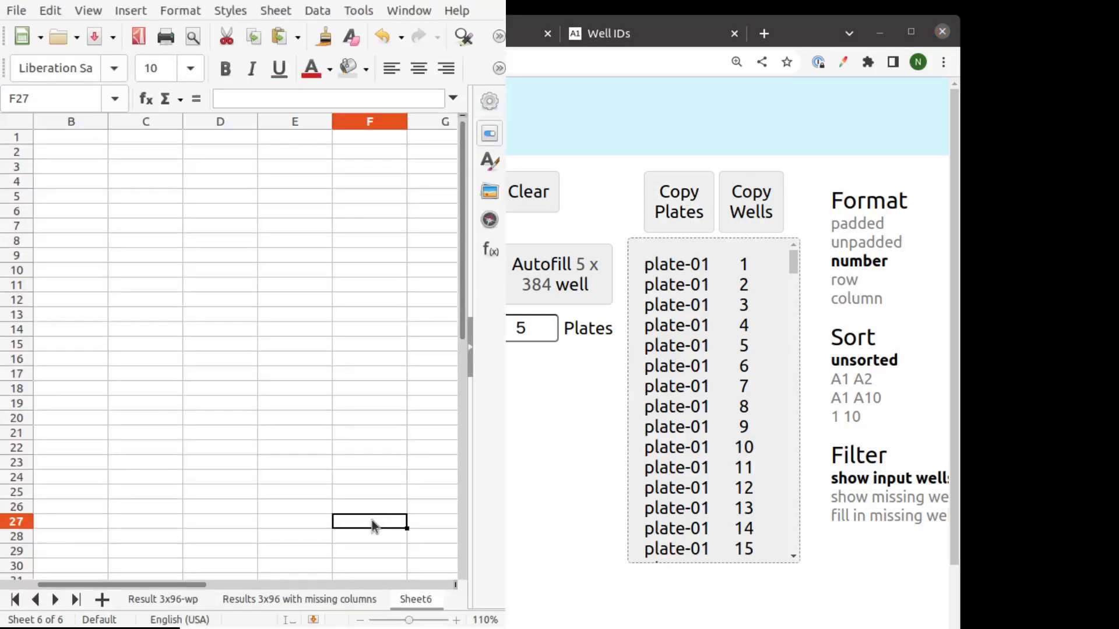
pyautogui.click(90, 143)
pyautogui.click(90, 150)
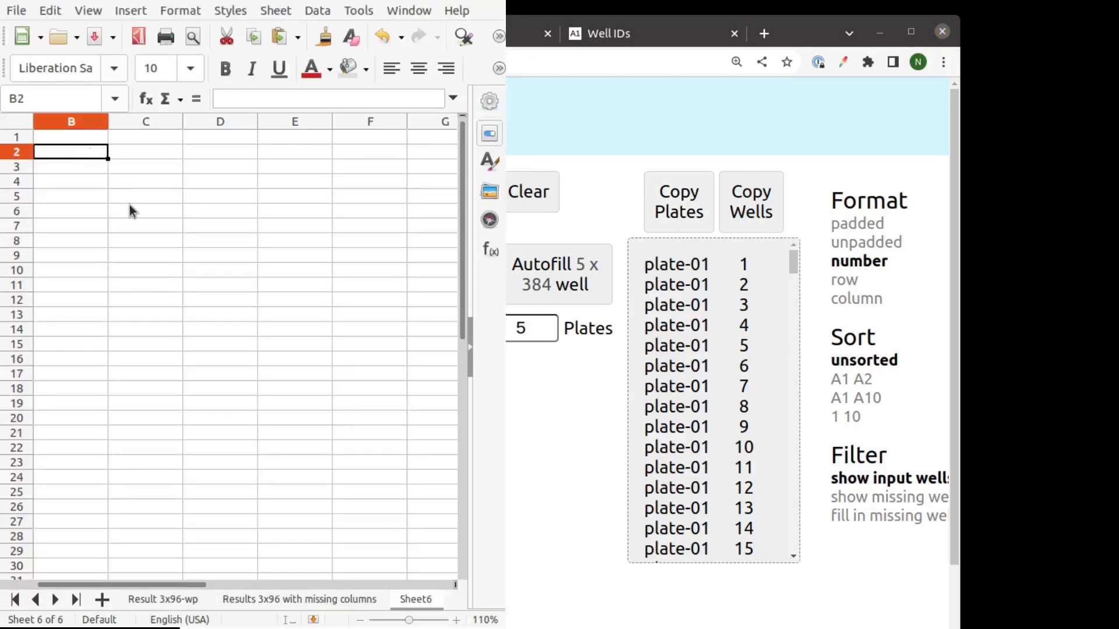
pyautogui.hotkey('ctrl', 'v')
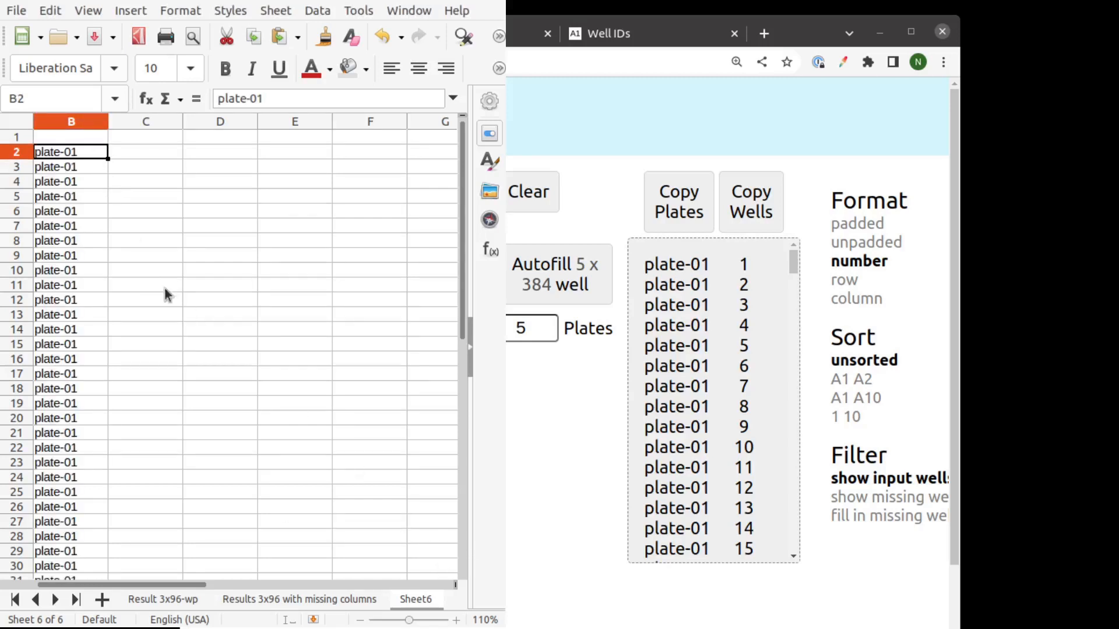
pyautogui.moveTo(465, 136); pyautogui.dragTo(441, 98)
# - Copy the number-format wells from the Well IDs web app and paste them into the spreadsheet starting at cell C2
pyautogui.moveTo(797, 267); pyautogui.dragTo(788, 536)
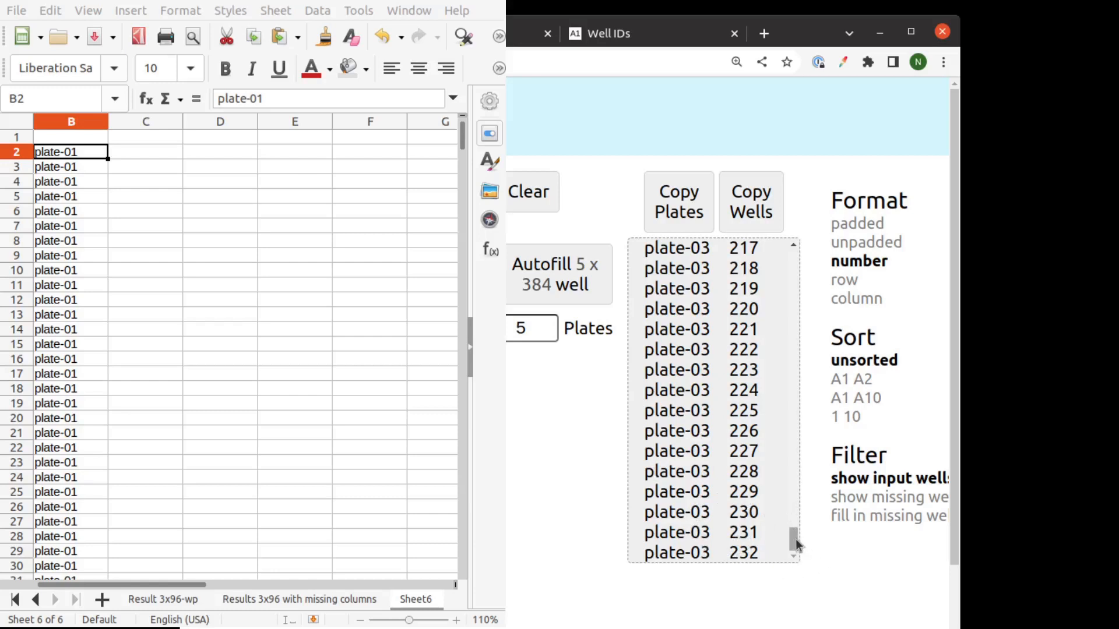
pyautogui.moveTo(792, 536); pyautogui.dragTo(792, 251)
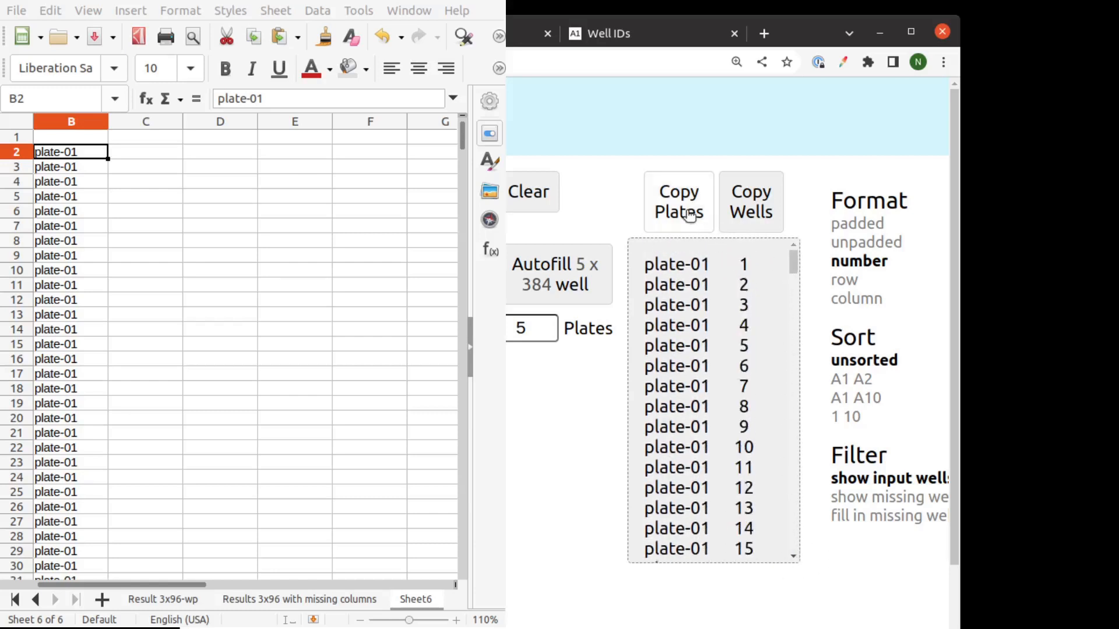
pyautogui.click(768, 198)
pyautogui.click(148, 157)
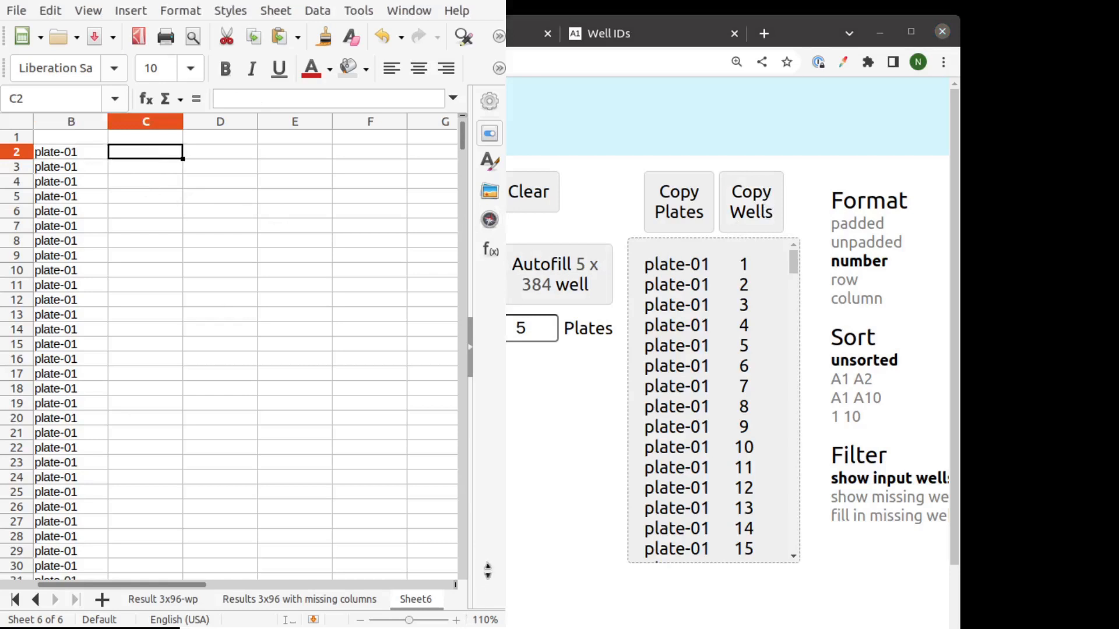
pyautogui.hotkey('ctrl', 'v')
# - Enter the column headings "plate name" in B1 and "well ids" in C1
pyautogui.click(90, 136)
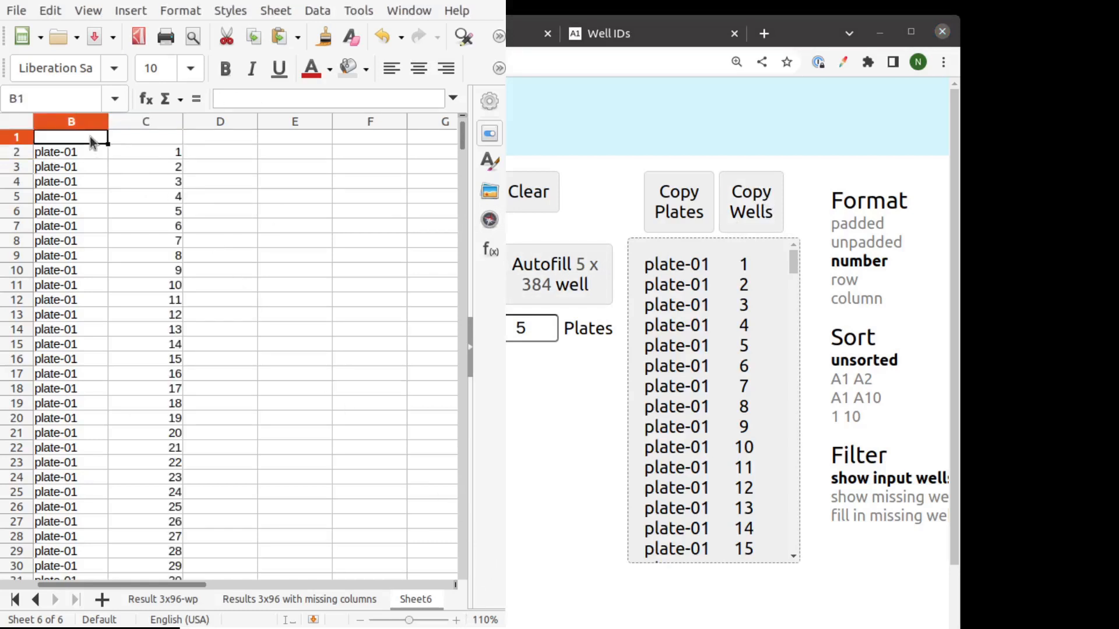
pyautogui.write('plate name')
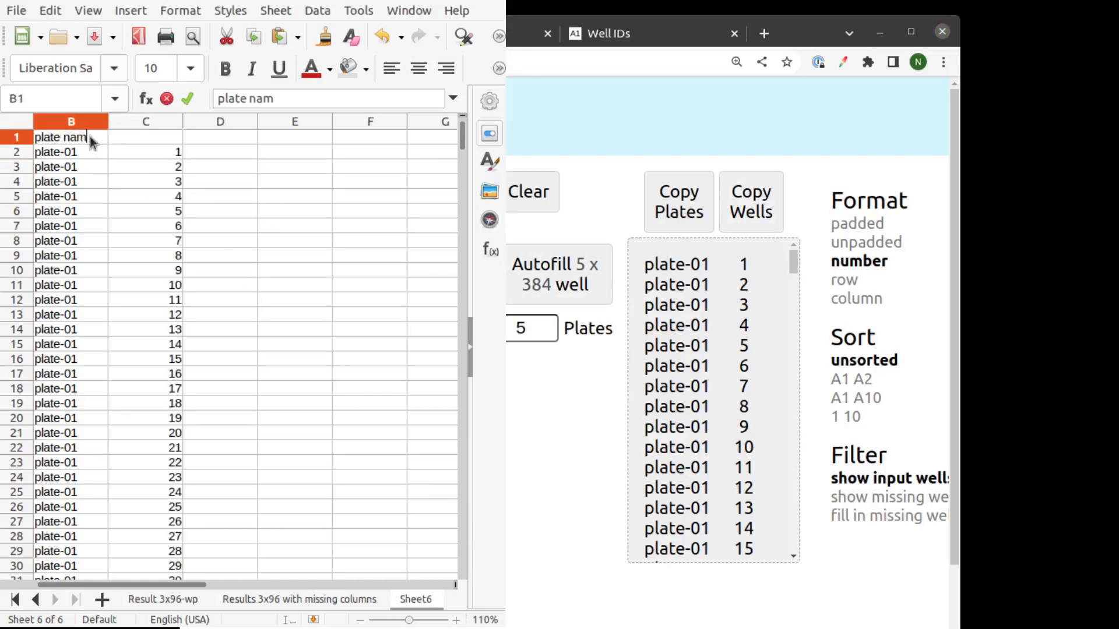
pyautogui.press('Tab')
pyautogui.write('wells')
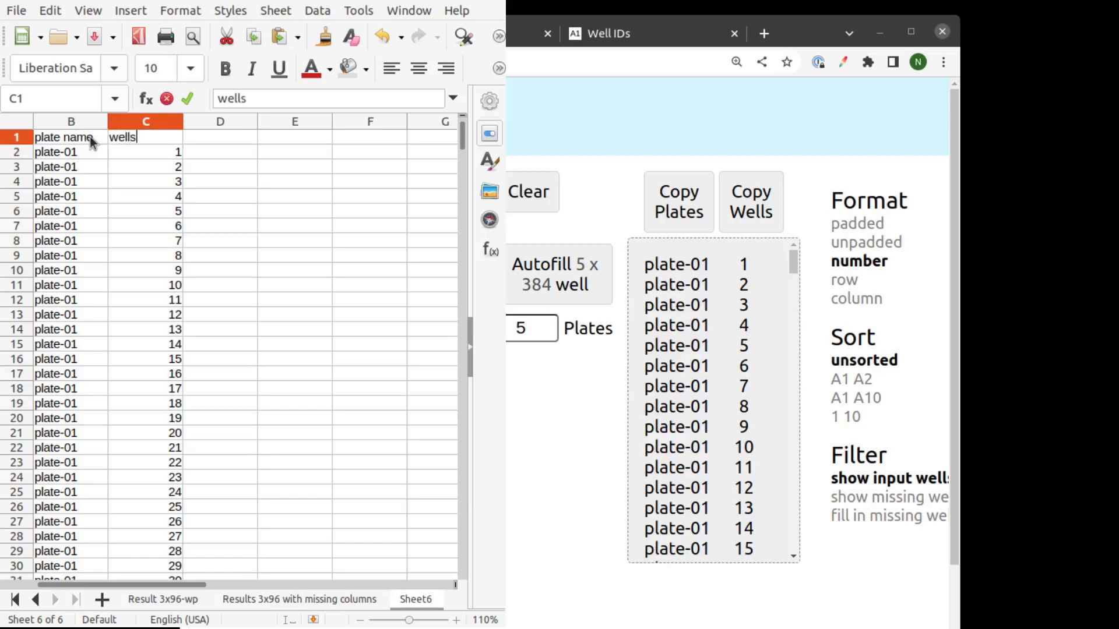
pyautogui.press('BackSpace')
pyautogui.write('ids')
pyautogui.click(138, 186)
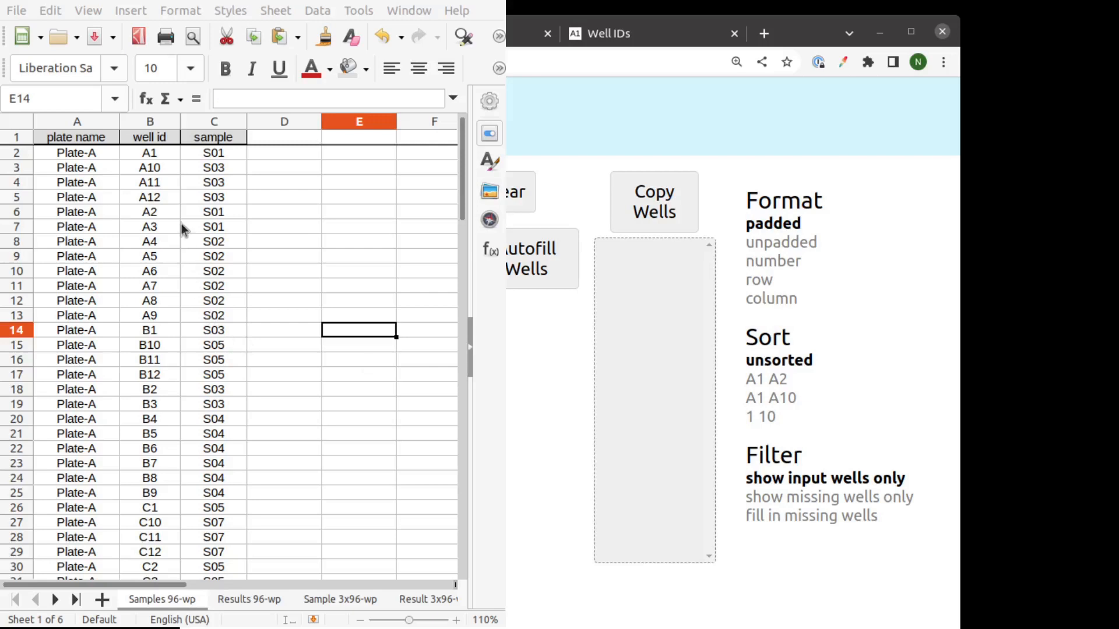
# - Examine the order and format of the Plate-A well IDs in column B of the Samples 96-wp sheet
pyautogui.click(143, 154)
pyautogui.moveTo(143, 153); pyautogui.dragTo(138, 336)
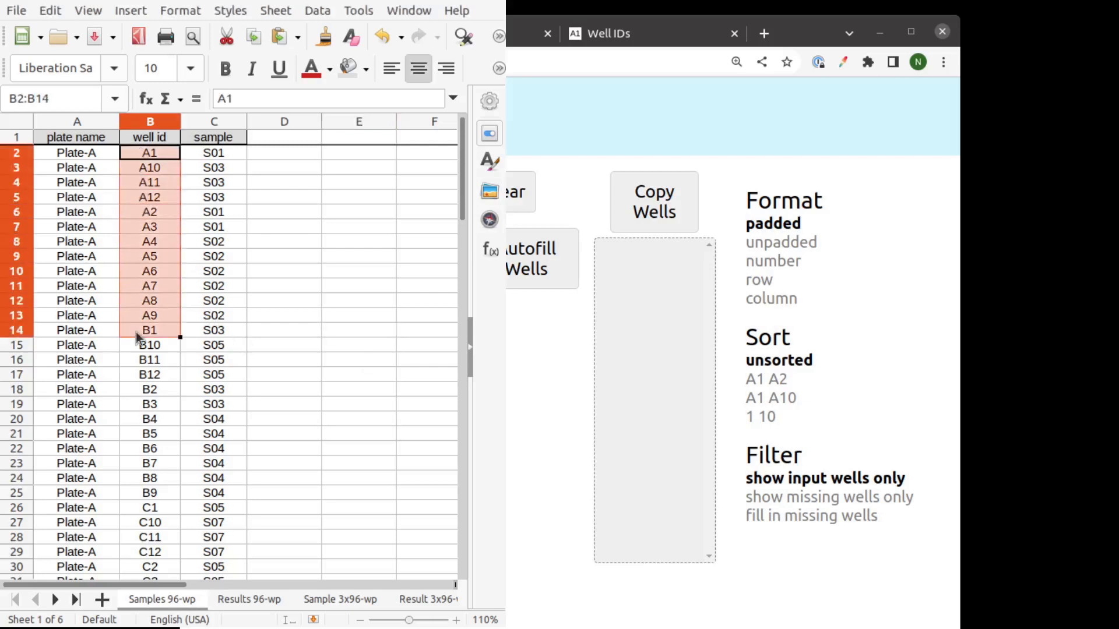
pyautogui.moveTo(55, 155); pyautogui.dragTo(213, 274)
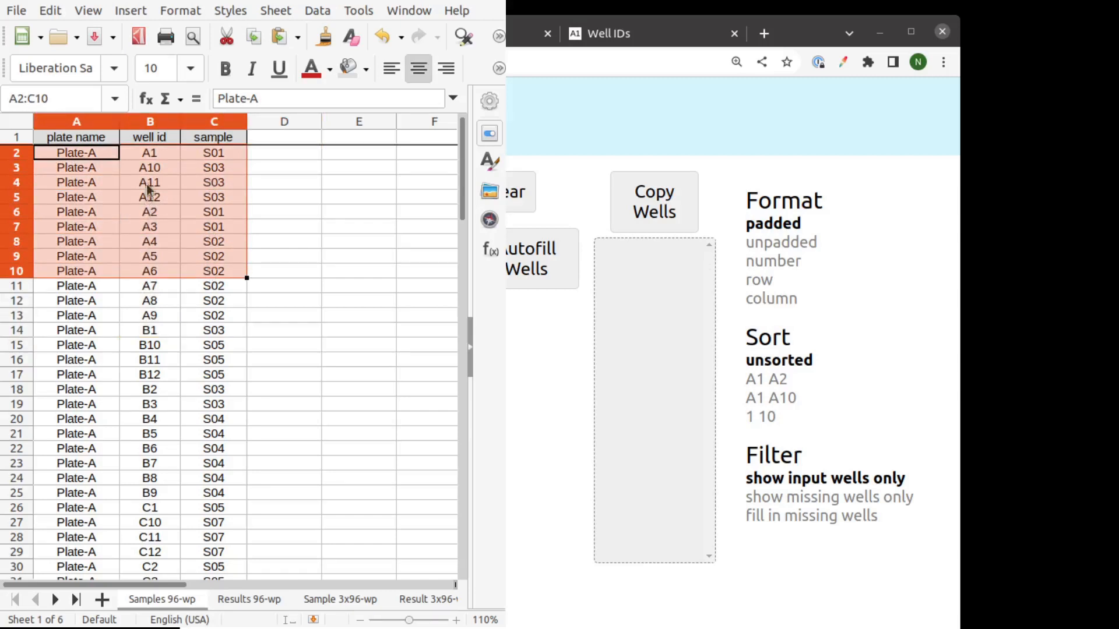
pyautogui.click(166, 158)
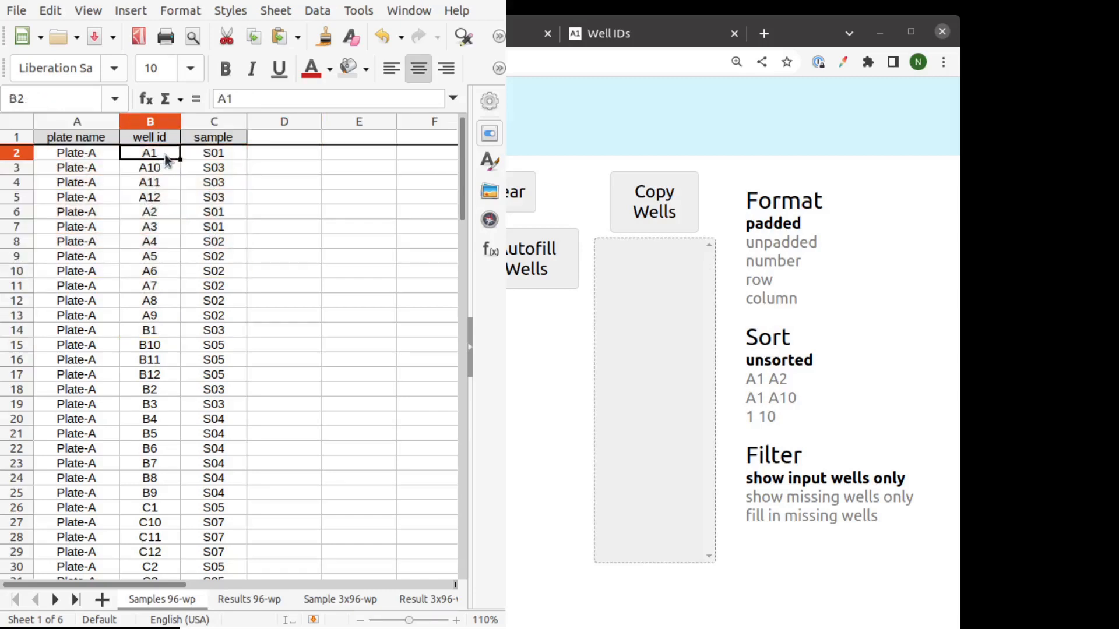
pyautogui.click(165, 171)
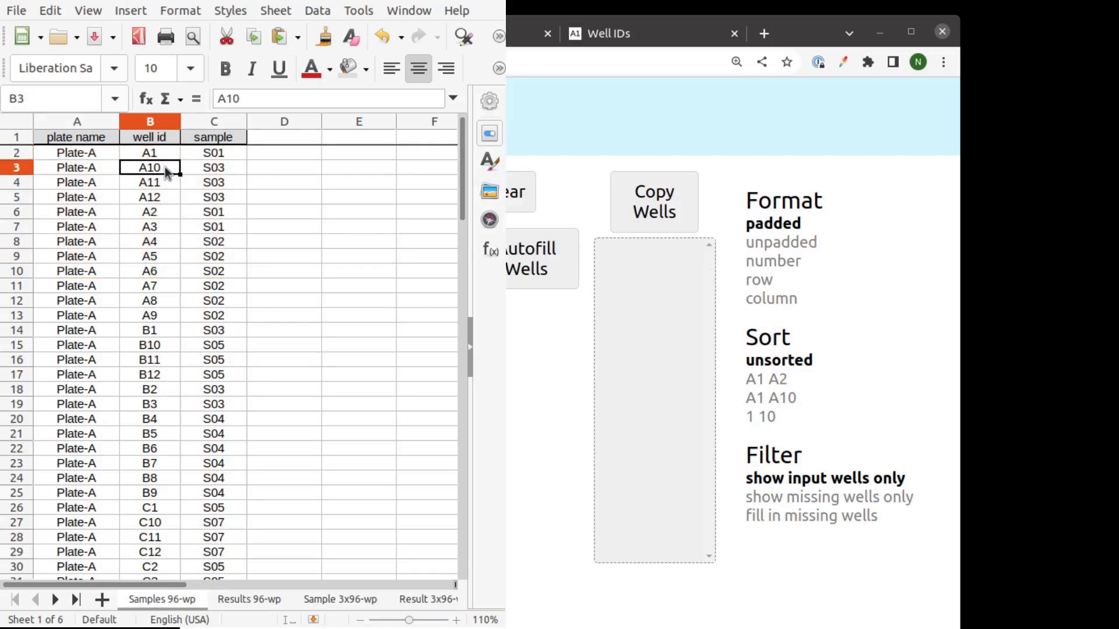
pyautogui.click(162, 155)
pyautogui.click(162, 213)
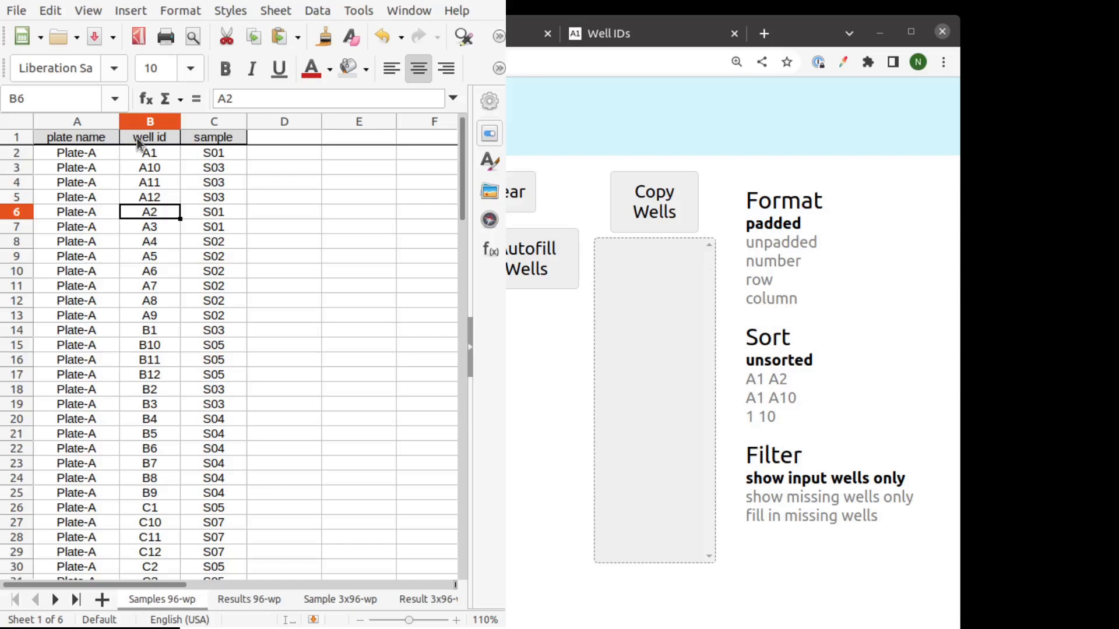
pyautogui.click(26, 138)
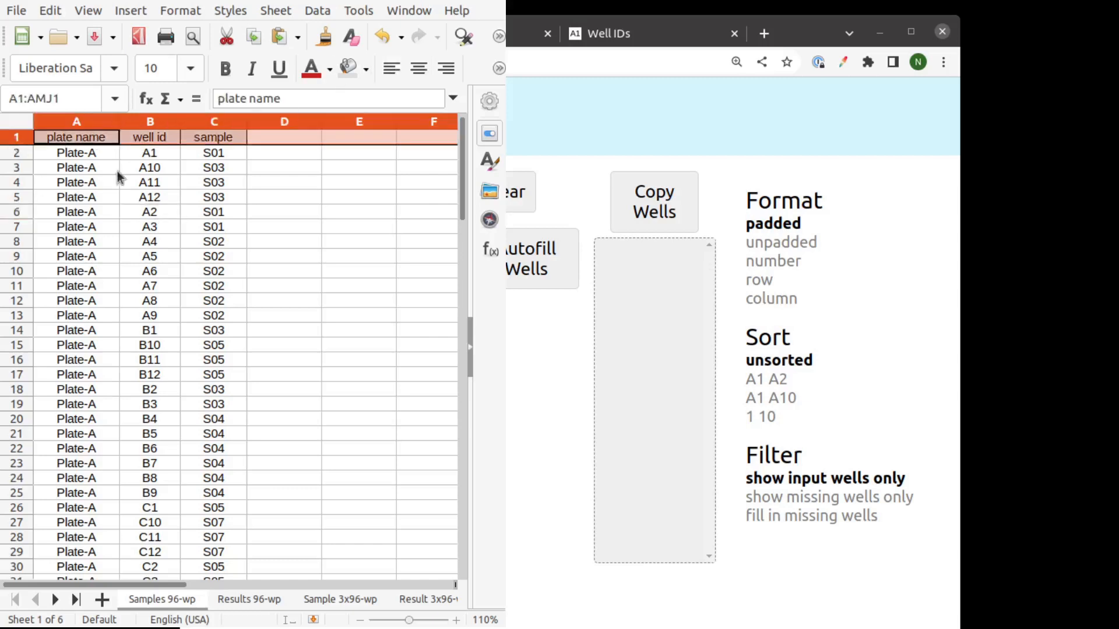
pyautogui.moveTo(169, 152); pyautogui.dragTo(172, 213)
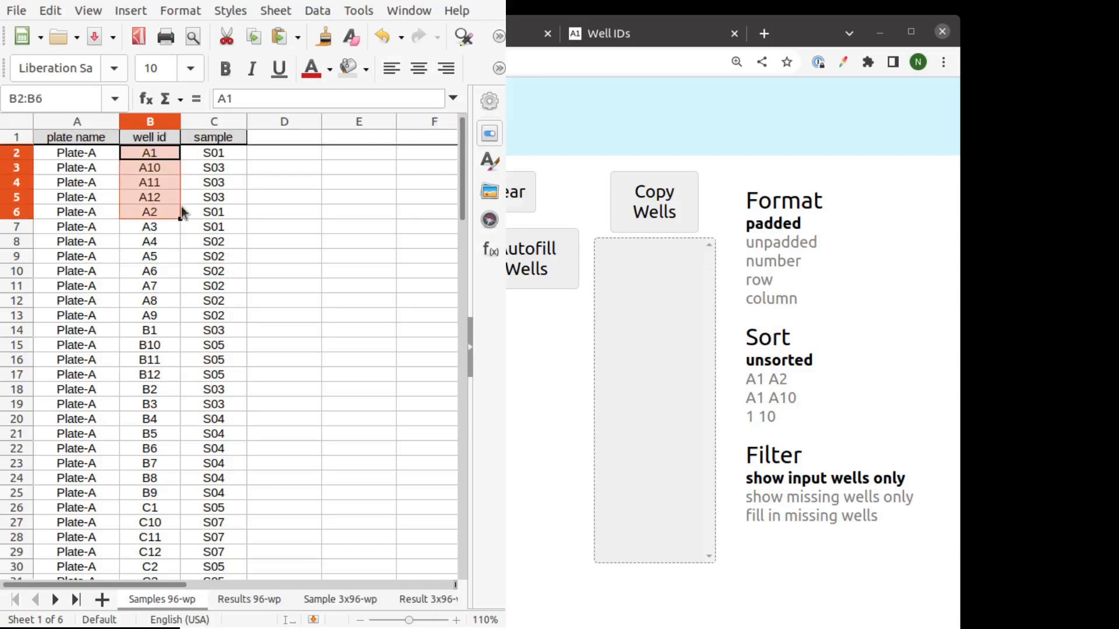
pyautogui.click(167, 156)
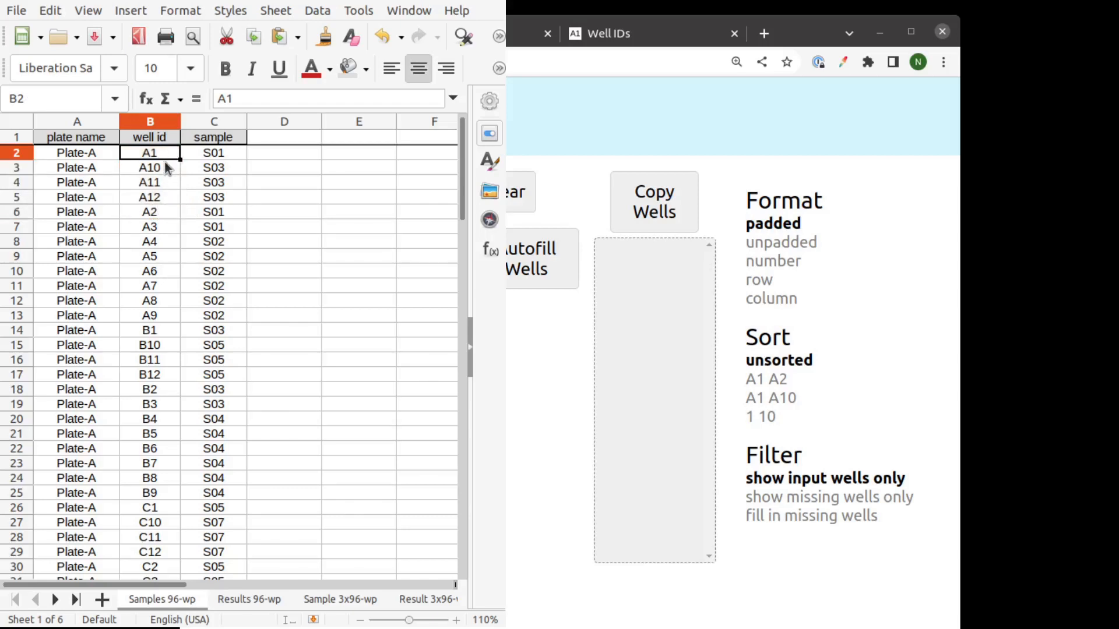
pyautogui.click(150, 173)
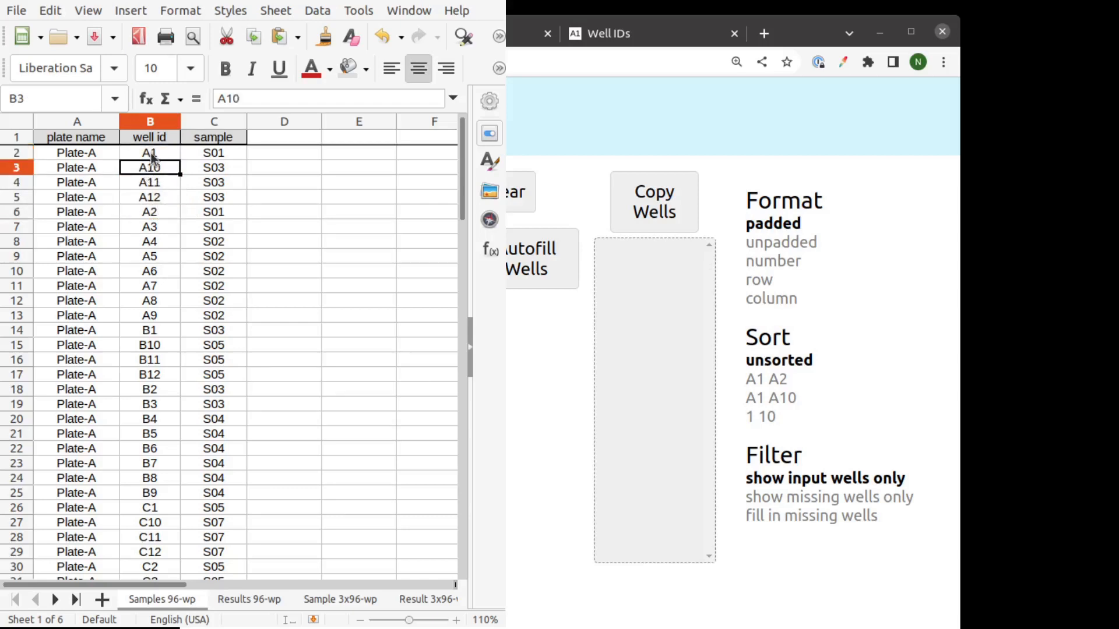
pyautogui.click(142, 323)
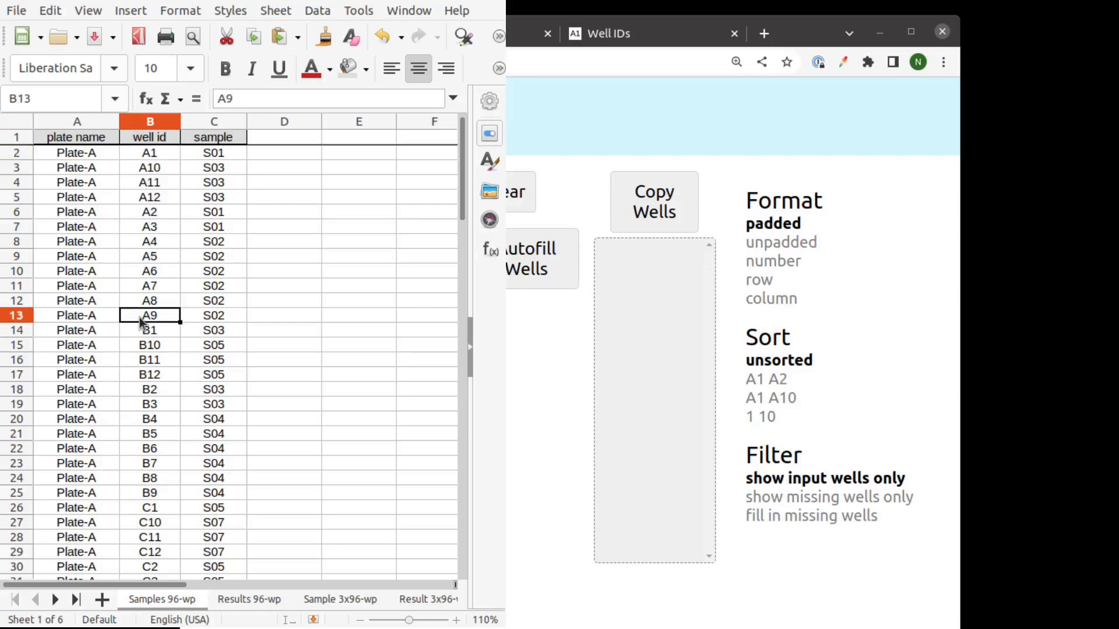
# - Copy the Plate-A well IDs in cells B2:B97 of the Samples 96-wp sheet
pyautogui.click(150, 155)
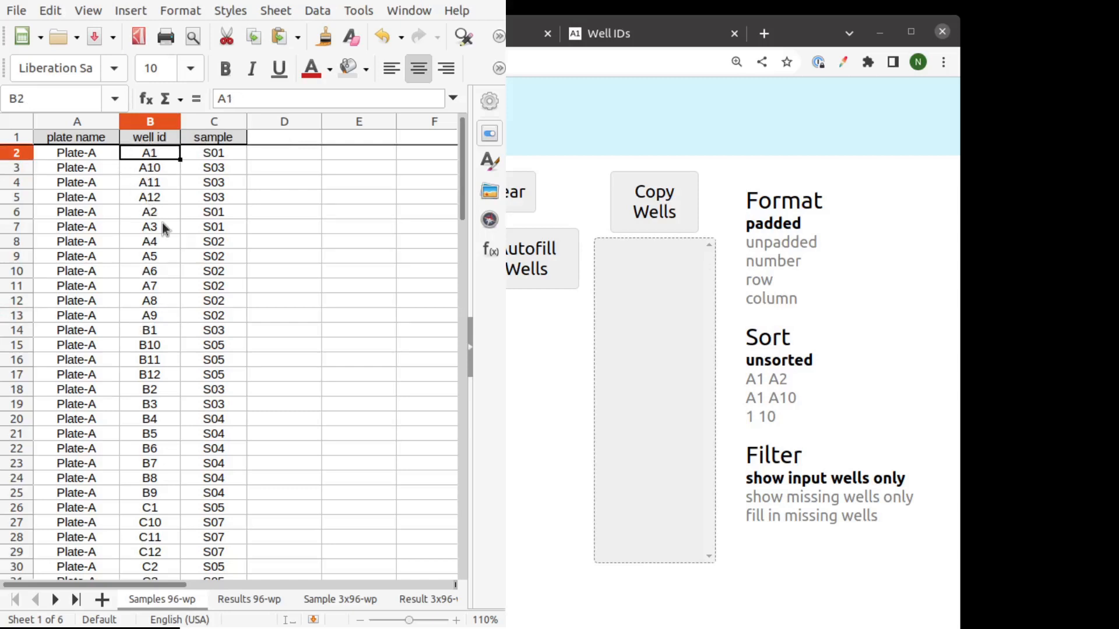
pyautogui.scroll(-20, 154, 181)
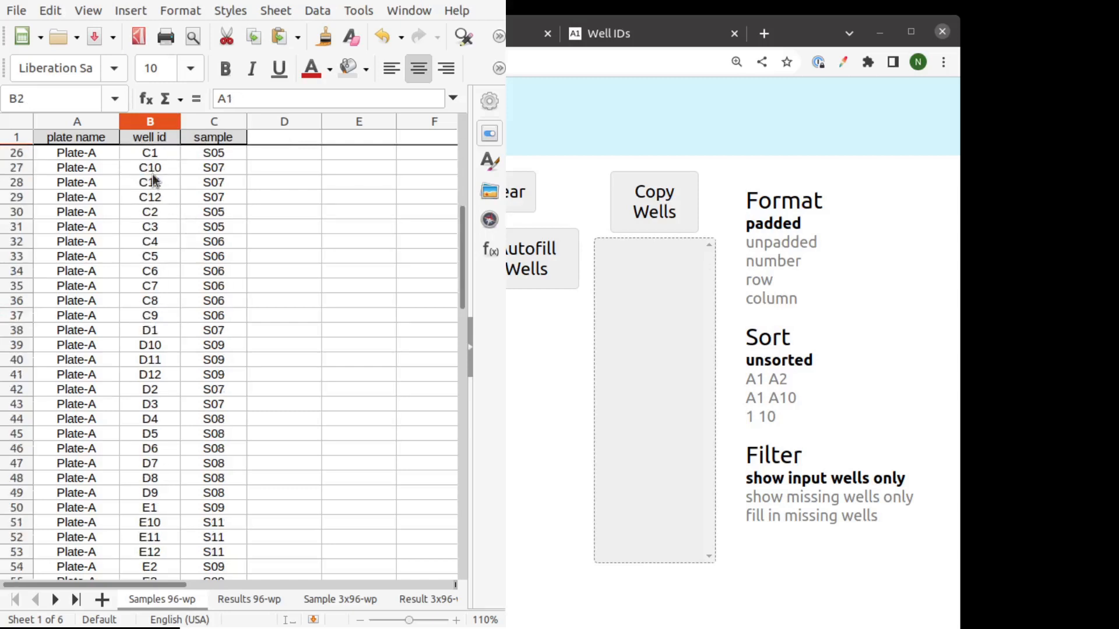
pyautogui.keyDown('shift'); pyautogui.click(152, 318); pyautogui.keyUp('shift')
pyautogui.scroll(20, 152, 320)
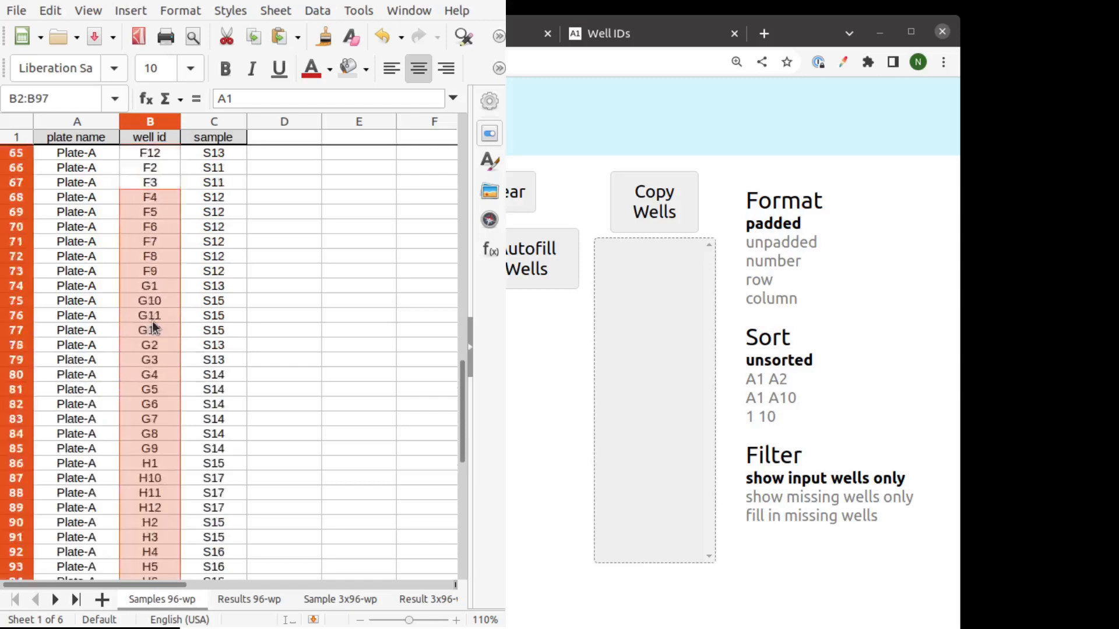
pyautogui.hotkey('ctrl', 'c')
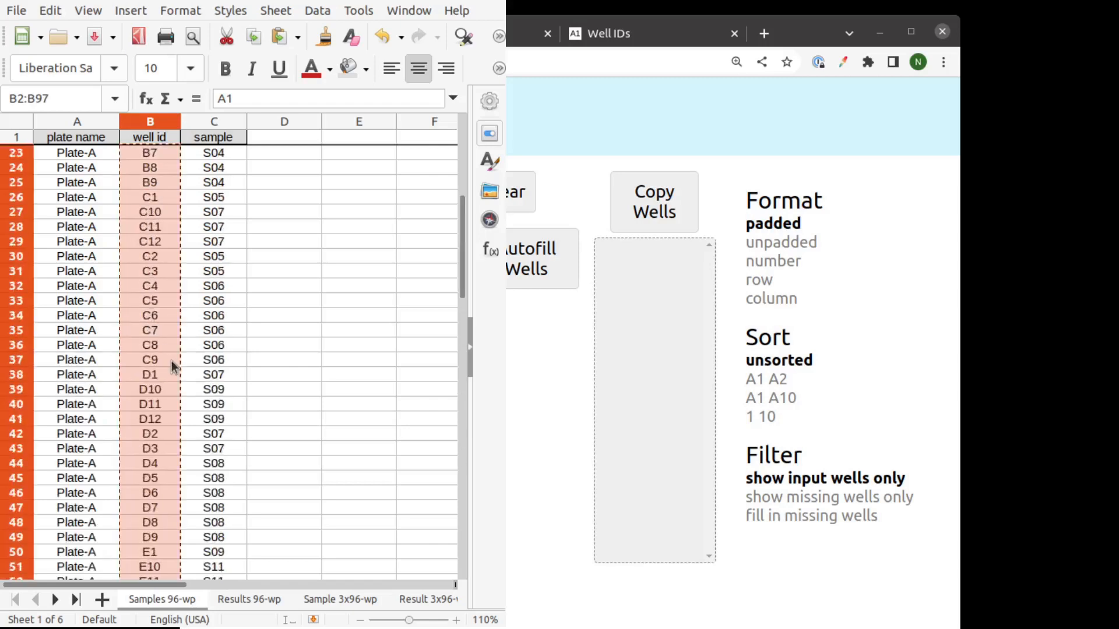
# - Convert the copied well IDs to padded format in the Well IDs web app and paste the output into the spreadsheet at D2
pyautogui.hotkey('alt', 'Tab')
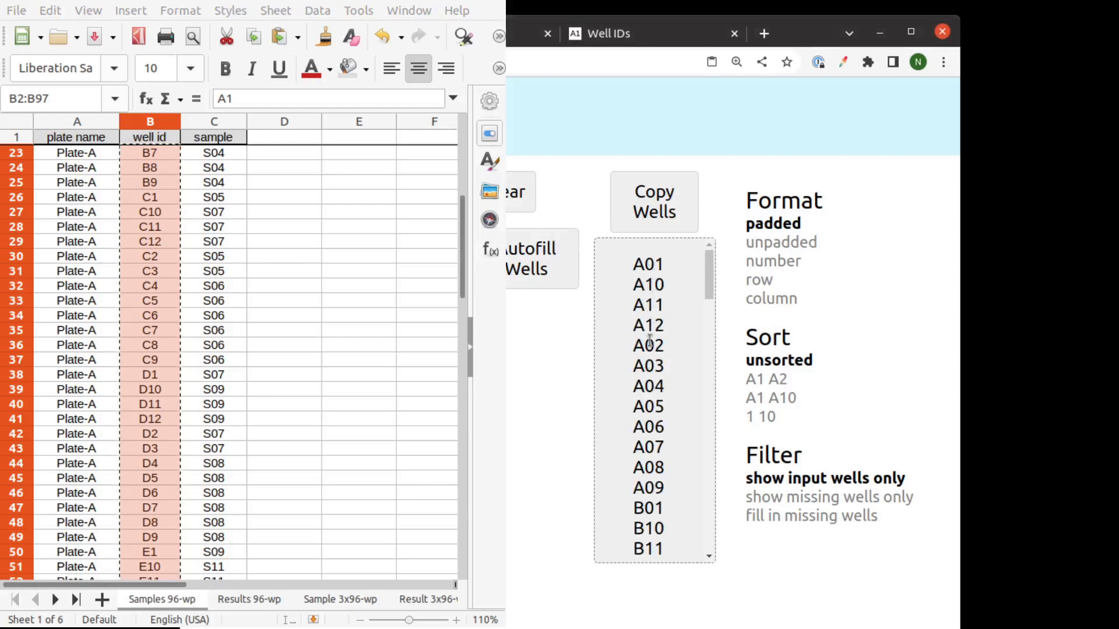
pyautogui.click(667, 201)
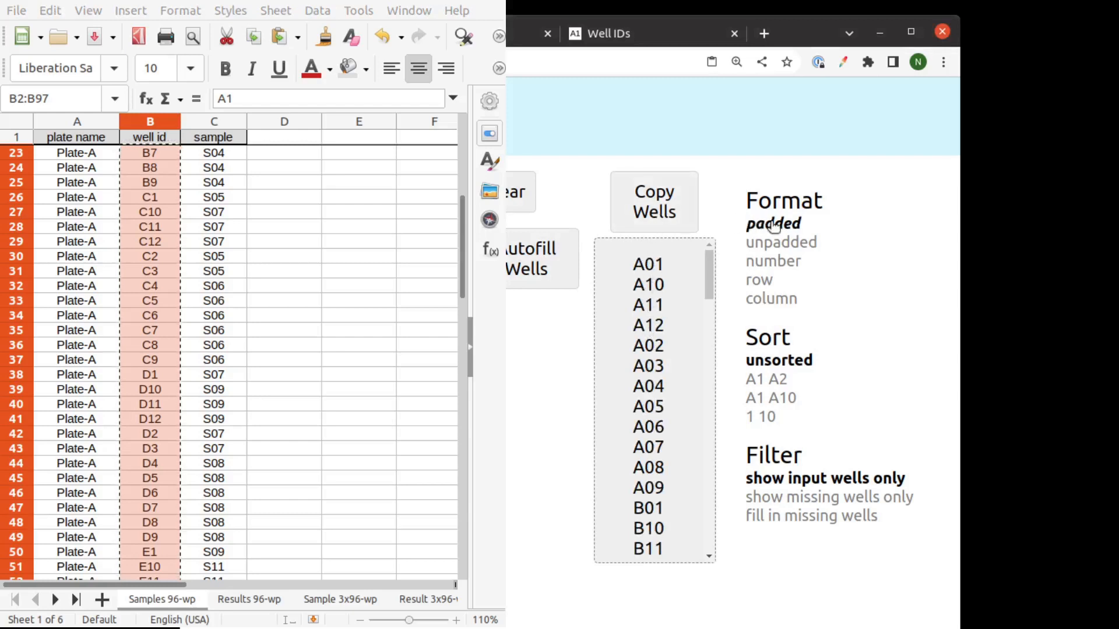
pyautogui.click(270, 226)
pyautogui.scroll(7, 246, 241)
pyautogui.click(144, 156)
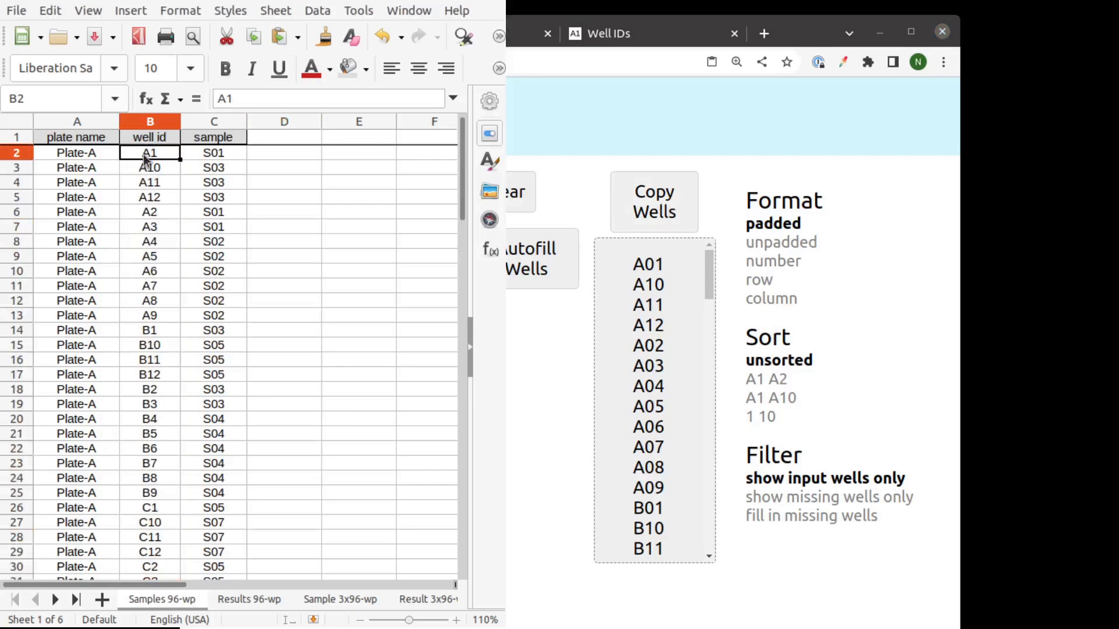
pyautogui.click(316, 156)
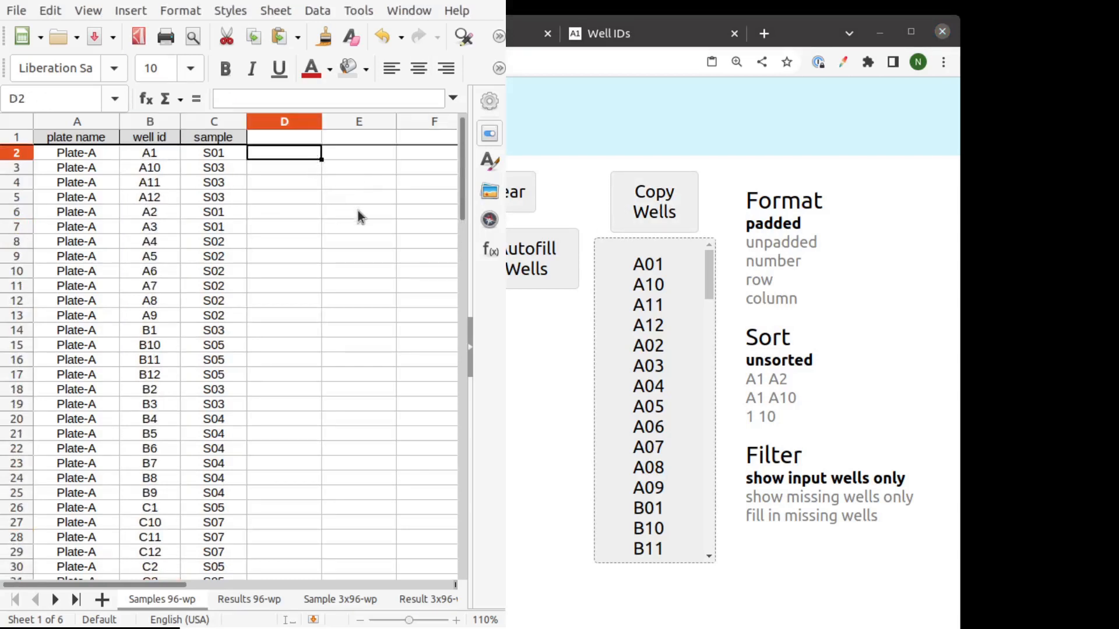
pyautogui.hotkey('ctrl', 'v')
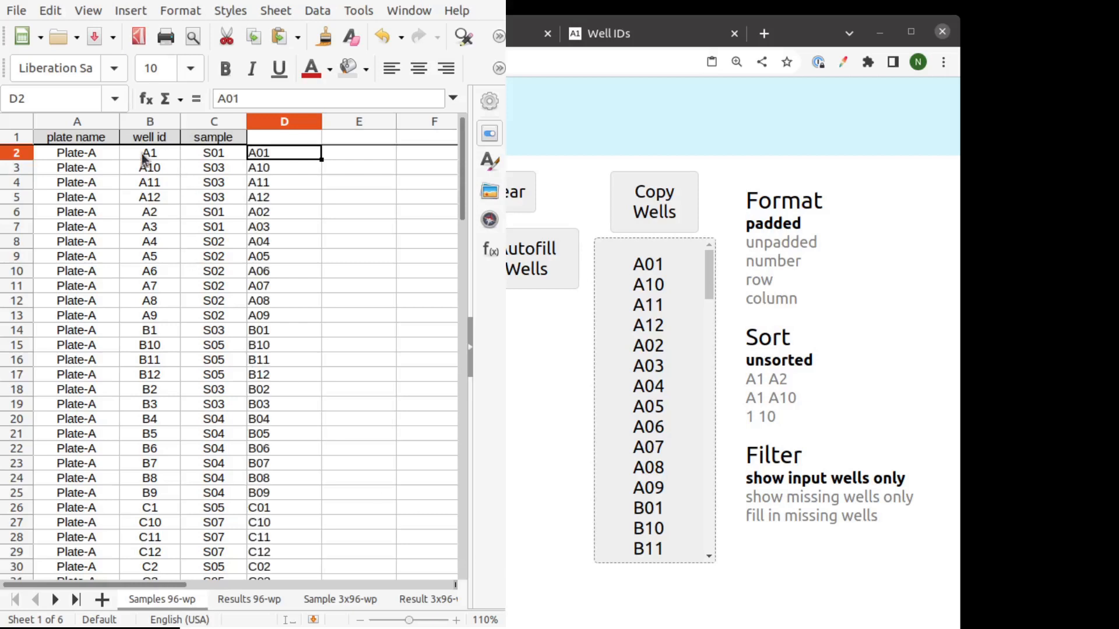
# - Enter the heading "padded" in cell D1 above the converted well IDs
pyautogui.moveTo(147, 157); pyautogui.dragTo(227, 162)
pyautogui.click(158, 169)
pyautogui.click(270, 174)
pyautogui.click(268, 136)
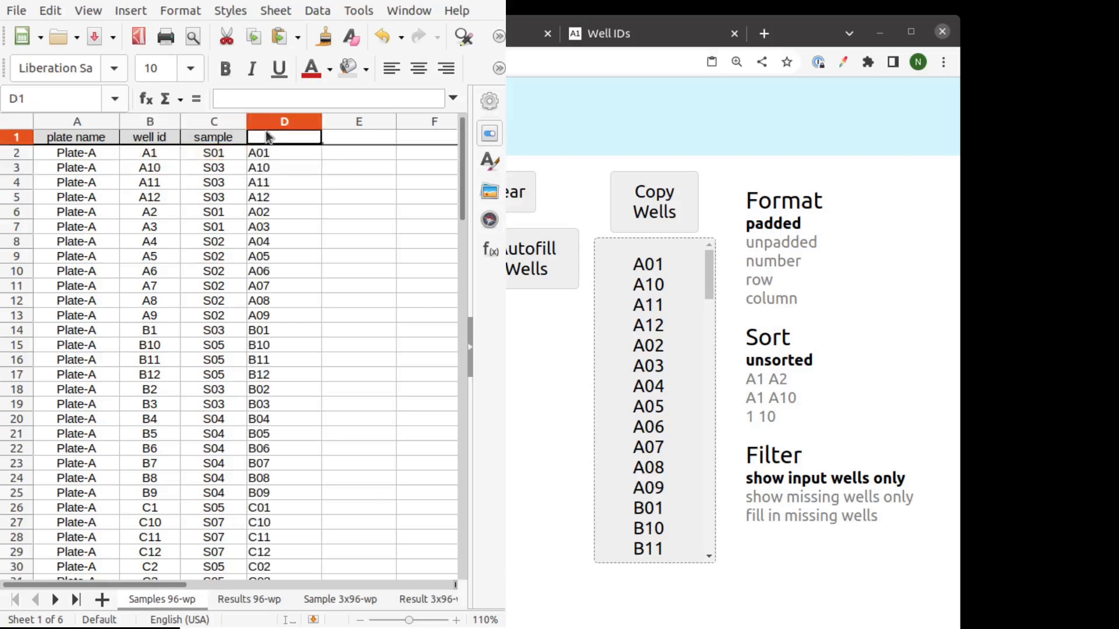
pyautogui.write('padded')
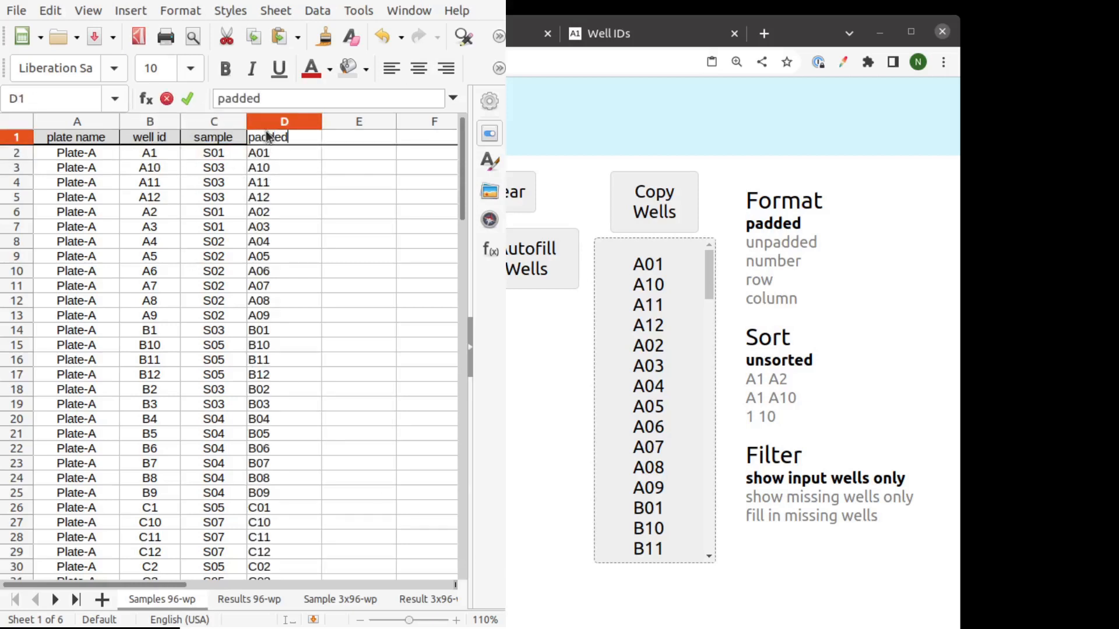
pyautogui.press('Return')
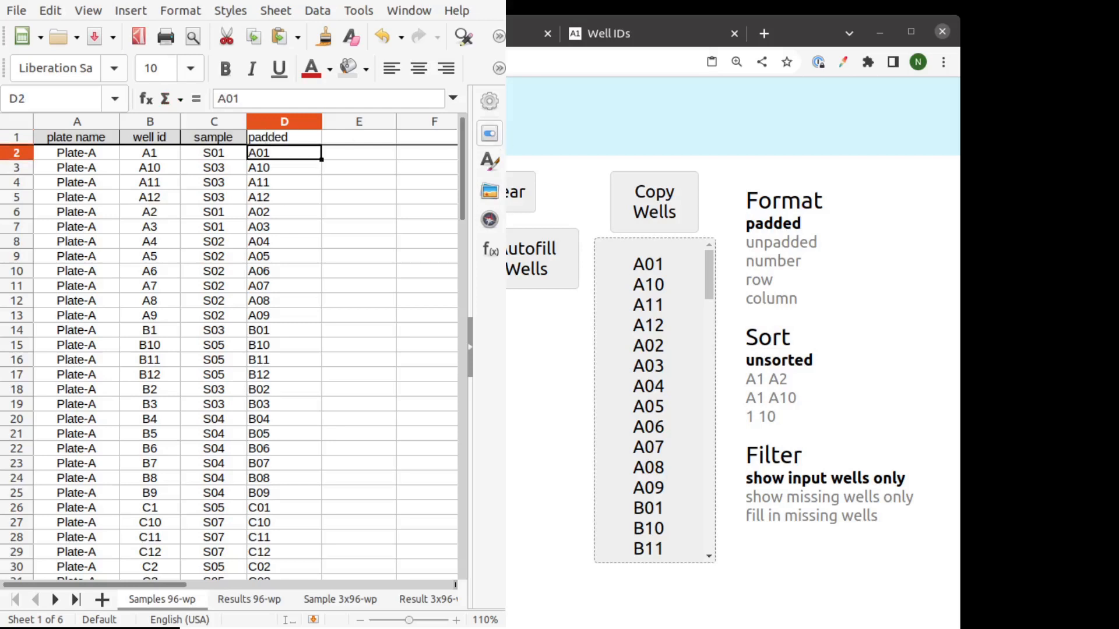
# - Add filter controls to header row 1 of the Samples 96-wp sheet
pyautogui.moveTo(506, 163); pyautogui.dragTo(941, 164)
pyautogui.click(81, 136)
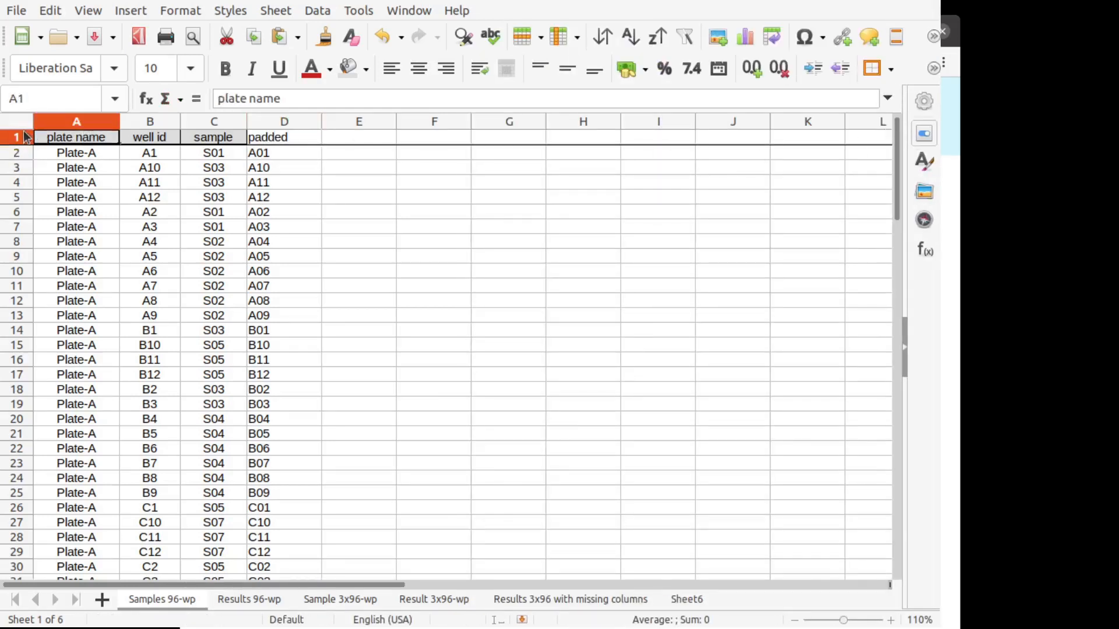
pyautogui.click(26, 137)
pyautogui.click(685, 37)
pyautogui.click(586, 183)
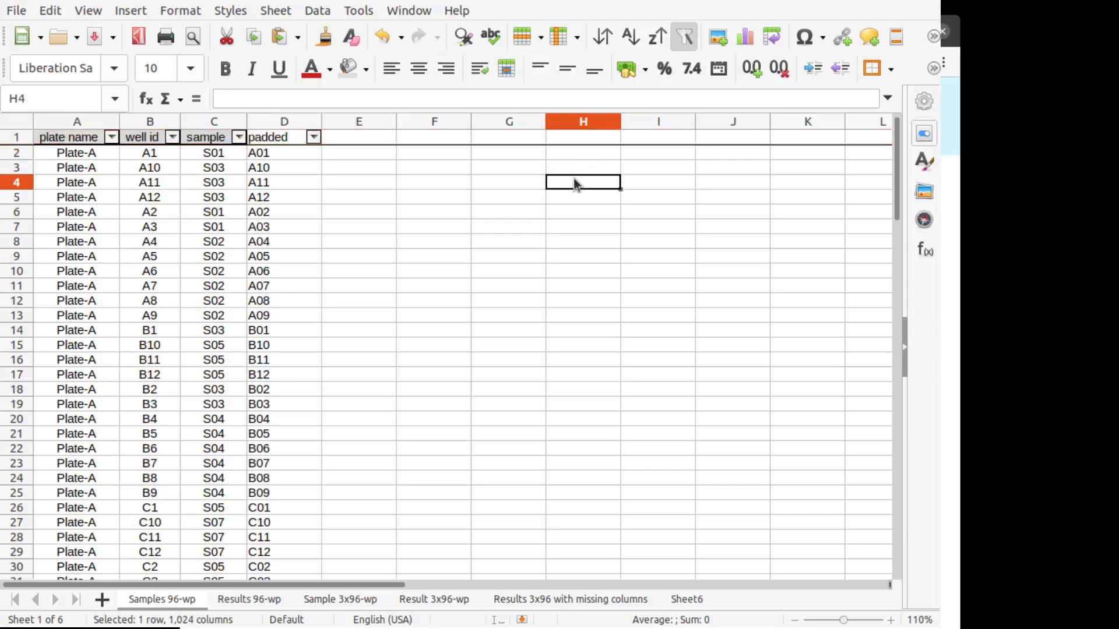
# - Sort the Samples 96-wp rows in ascending order by the padded column and check the resulting well order
pyautogui.click(314, 137)
pyautogui.click(319, 162)
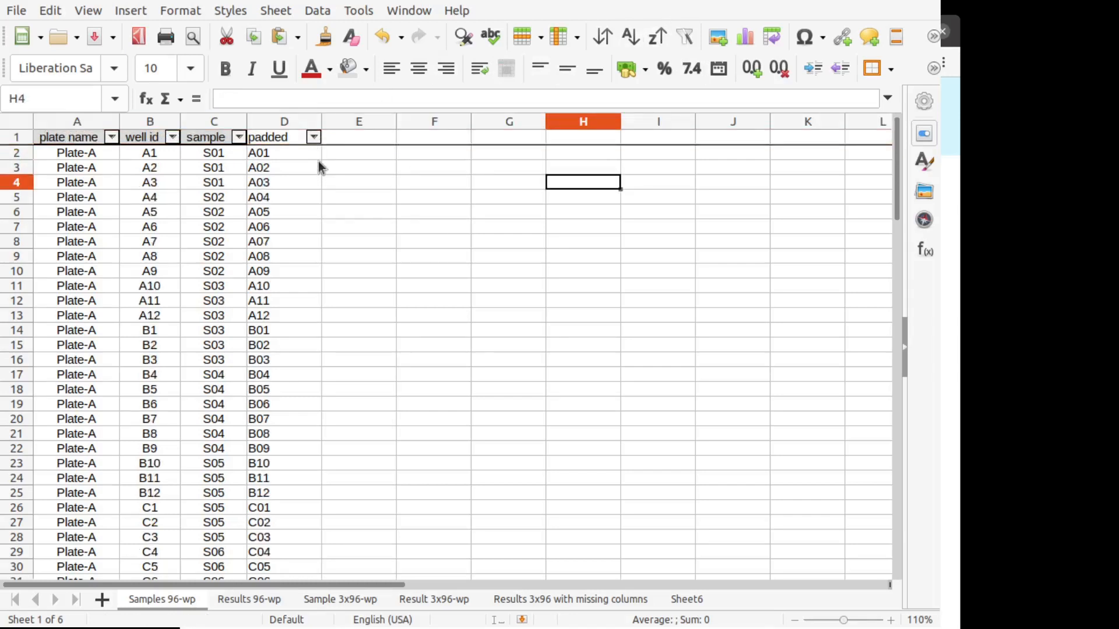
pyautogui.moveTo(318, 153); pyautogui.dragTo(320, 168)
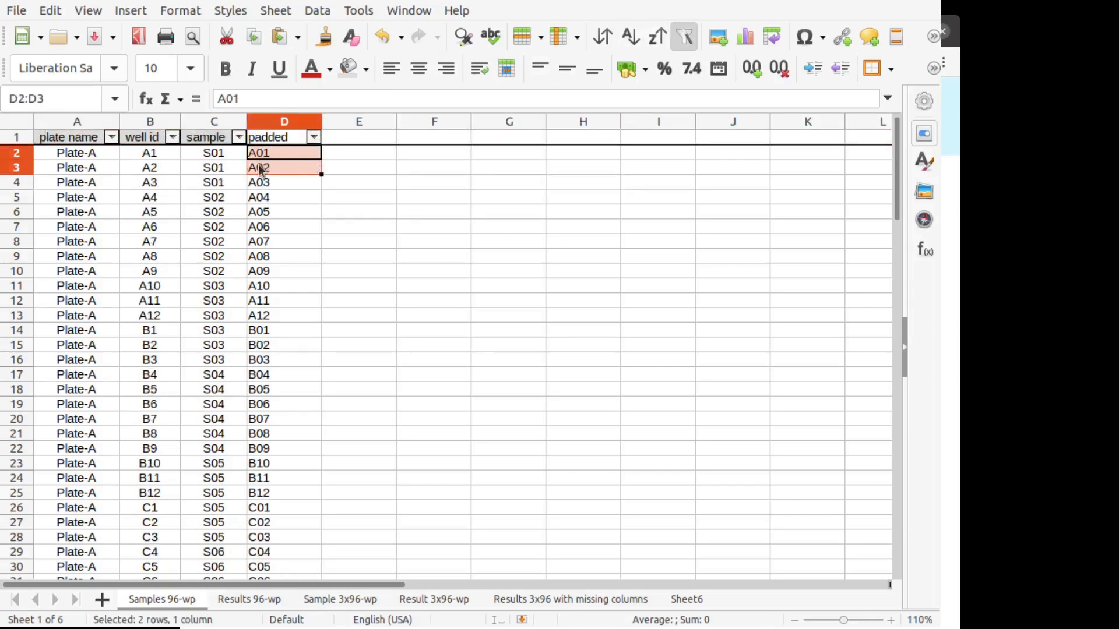
pyautogui.click(277, 170)
pyautogui.click(280, 155)
pyautogui.click(173, 161)
pyautogui.moveTo(174, 160); pyautogui.dragTo(167, 314)
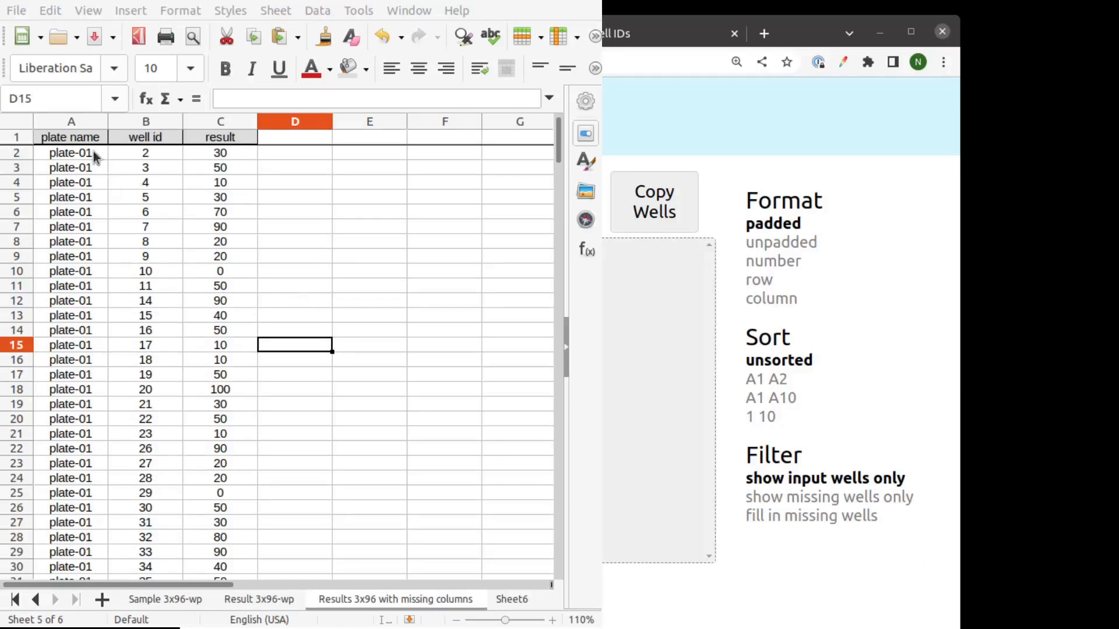
# - Examine the plate names, numeric well IDs and results on the Results 3x96 with missing columns sheet
pyautogui.moveTo(93, 152); pyautogui.dragTo(94, 271)
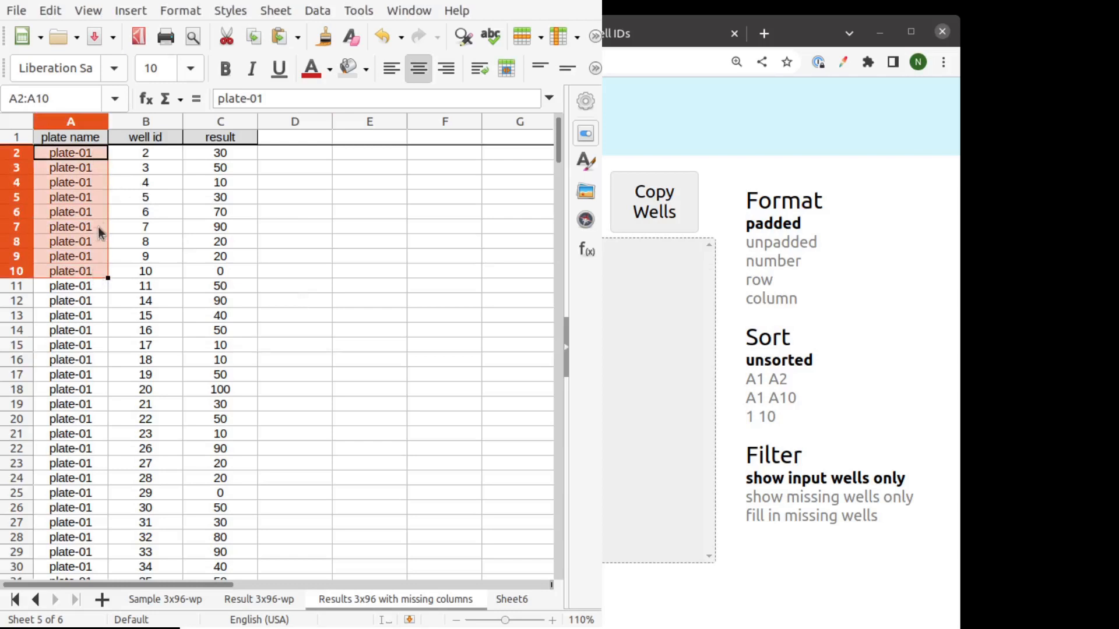
pyautogui.moveTo(560, 141); pyautogui.dragTo(522, 131)
pyautogui.moveTo(166, 153); pyautogui.dragTo(164, 261)
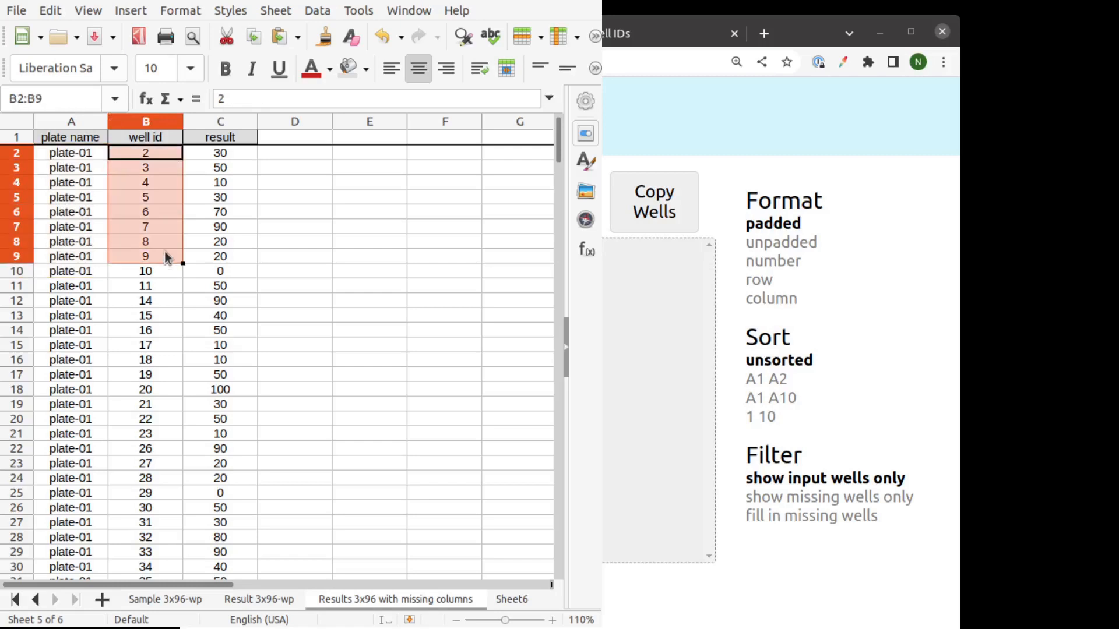
pyautogui.moveTo(220, 155); pyautogui.dragTo(227, 245)
pyautogui.click(161, 156)
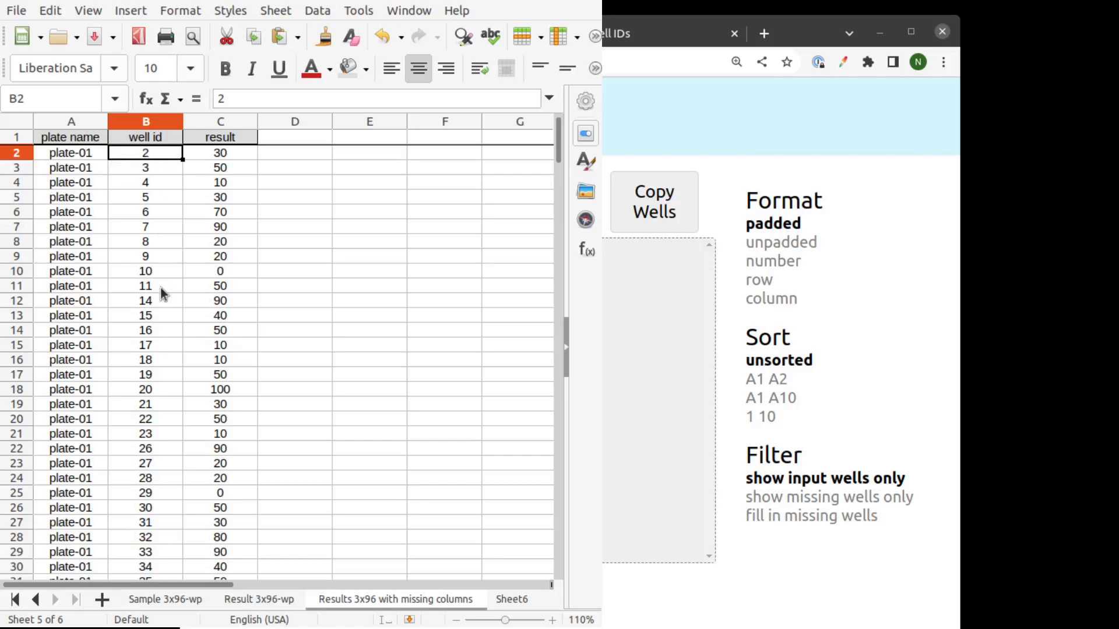
pyautogui.moveTo(147, 157); pyautogui.dragTo(150, 493)
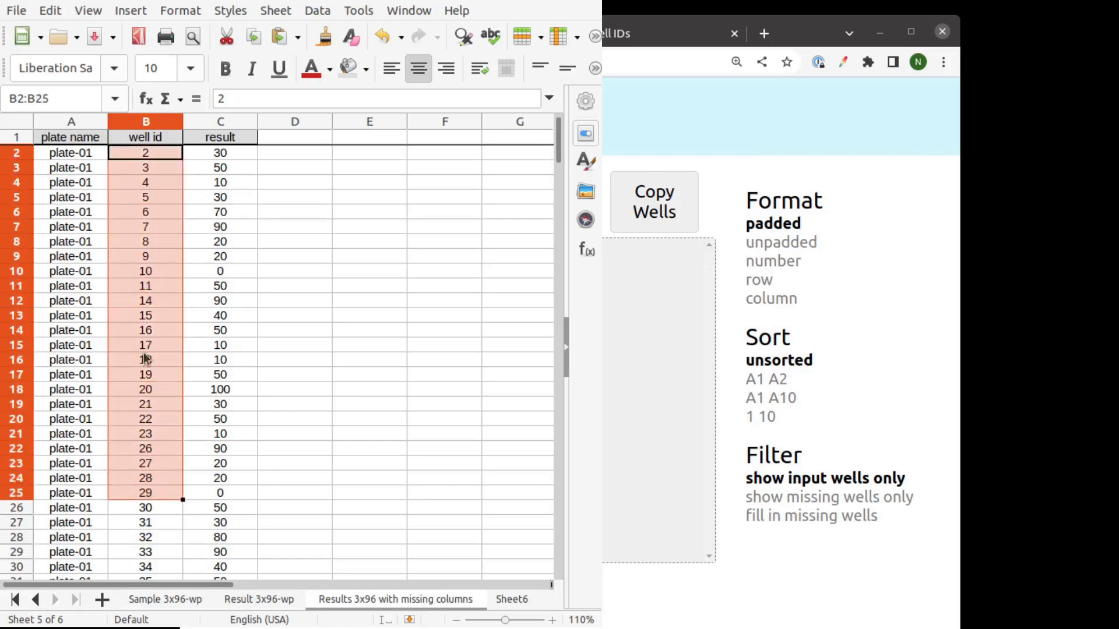
pyautogui.click(155, 197)
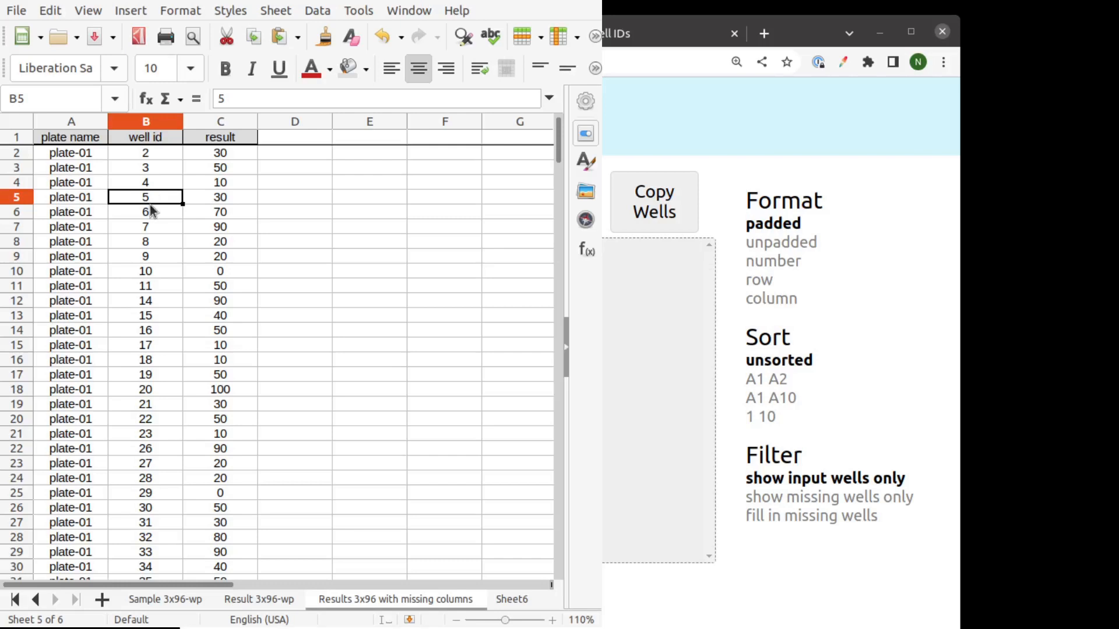
# - Compare the well ID formats on the Result 3x96-wp and Sample 3x96-wp sheets with the Results 3x96 with missing columns sheet
pyautogui.click(276, 605)
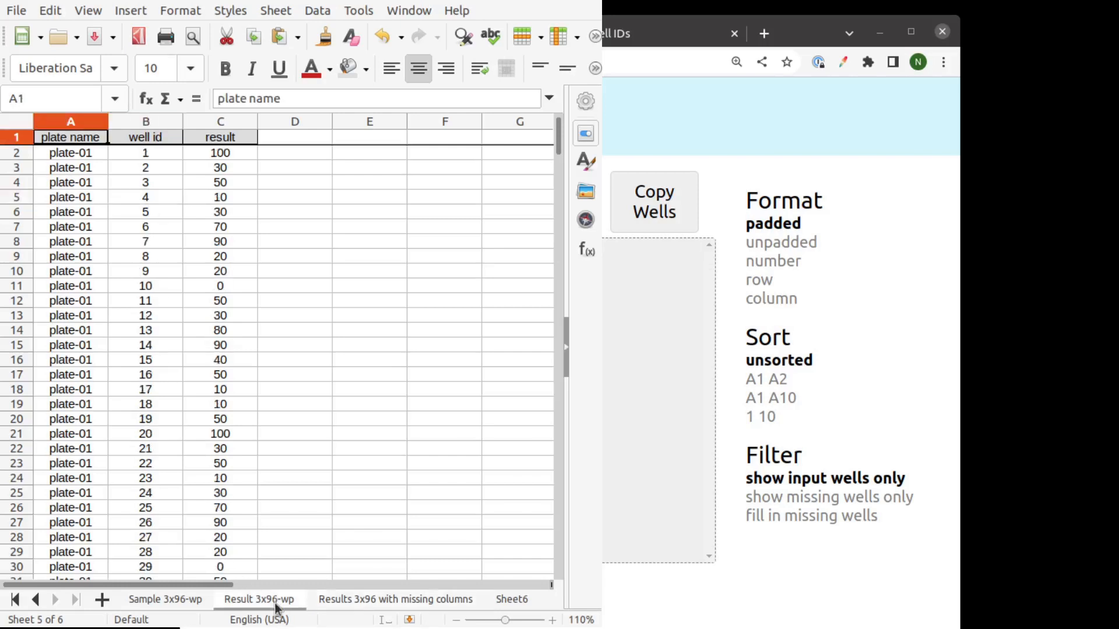
pyautogui.click(158, 603)
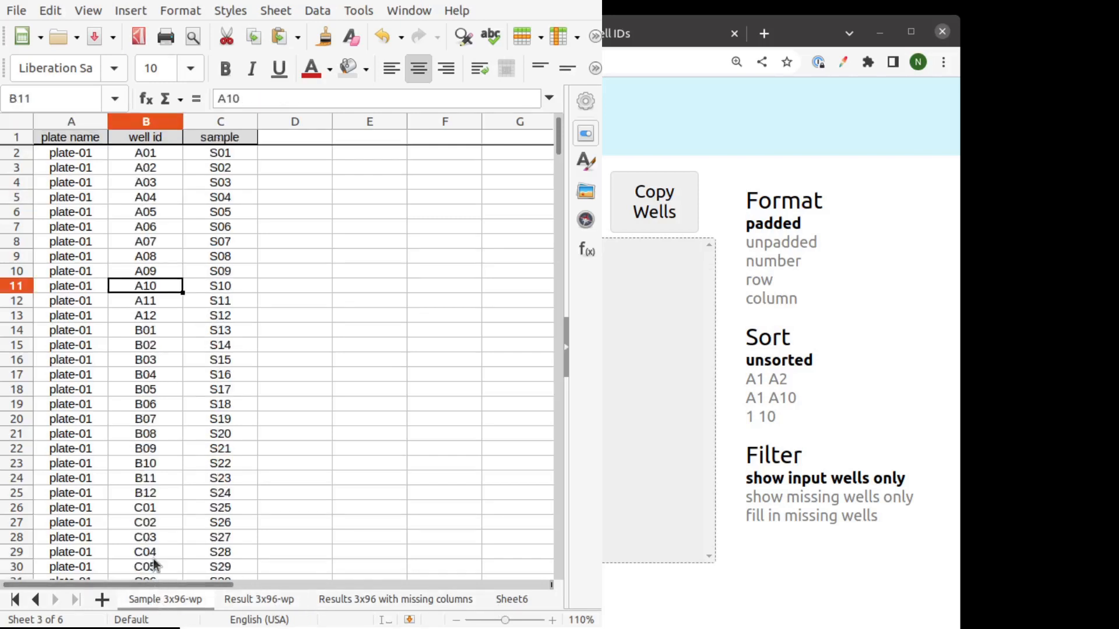
pyautogui.moveTo(207, 140); pyautogui.dragTo(169, 168)
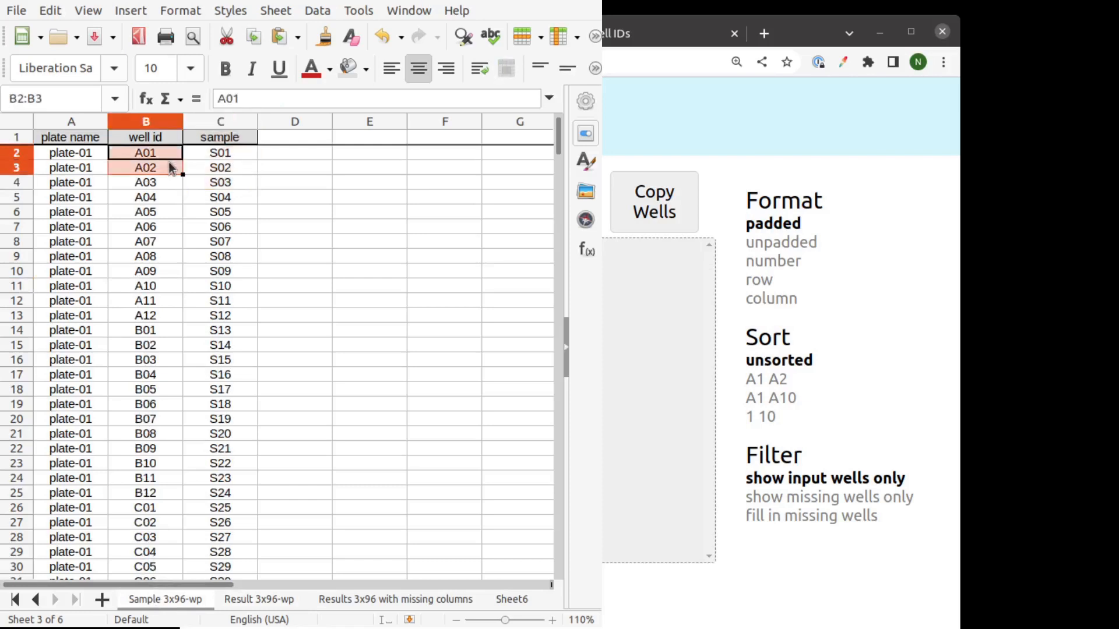
pyautogui.click(176, 172)
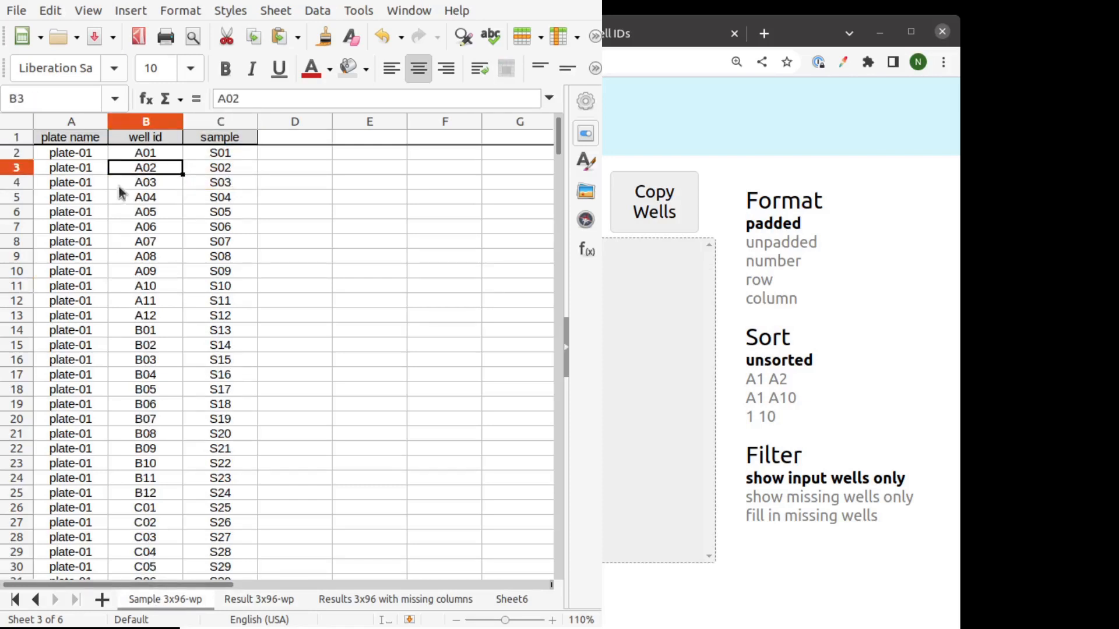
pyautogui.click(328, 606)
pyautogui.click(244, 375)
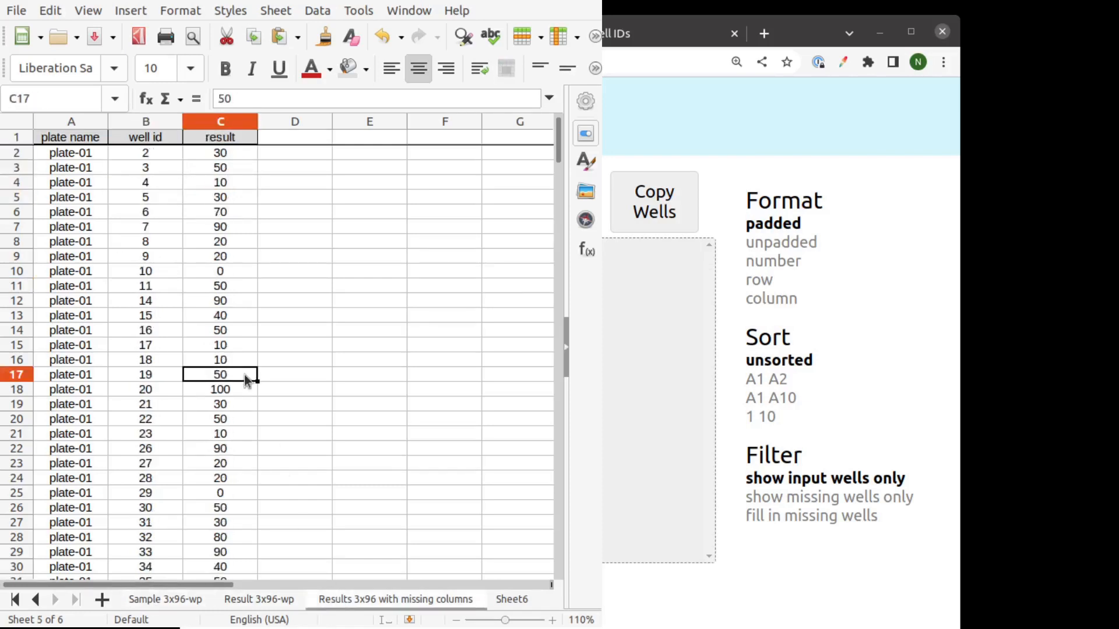
pyautogui.moveTo(164, 153); pyautogui.dragTo(159, 261)
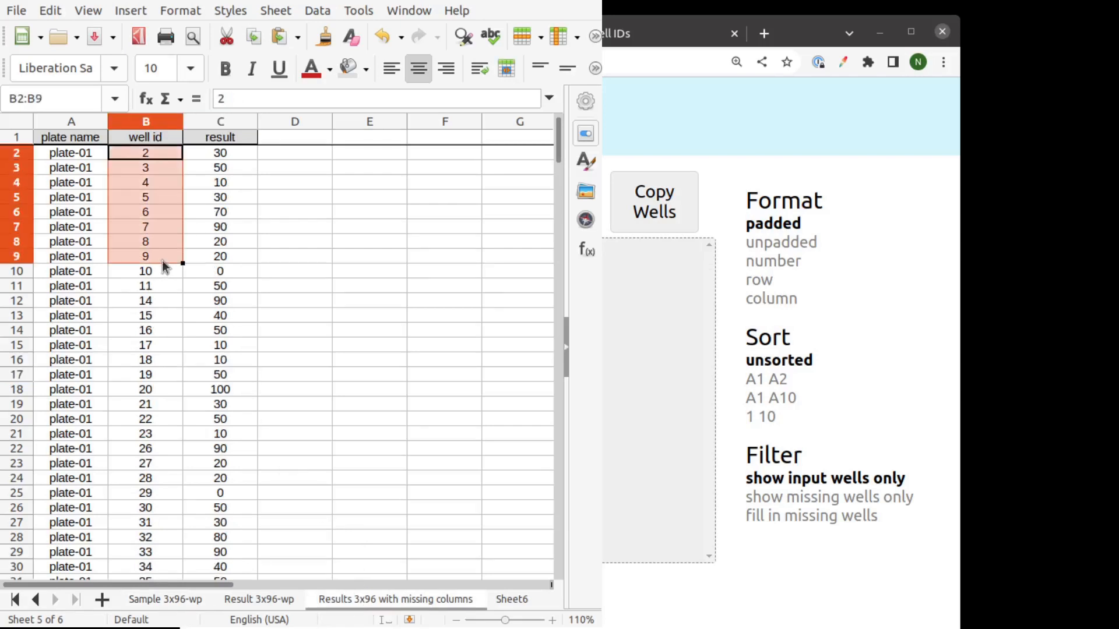
pyautogui.click(162, 260)
pyautogui.moveTo(554, 140)
pyautogui.mouseDown()
pyautogui.moveTo(555, 173)
pyautogui.moveTo(555, 140)
pyautogui.mouseUp()
# - Copy the plate names in cells A2:A241 of the Results 3x96 with missing columns sheet
pyautogui.click(91, 154)
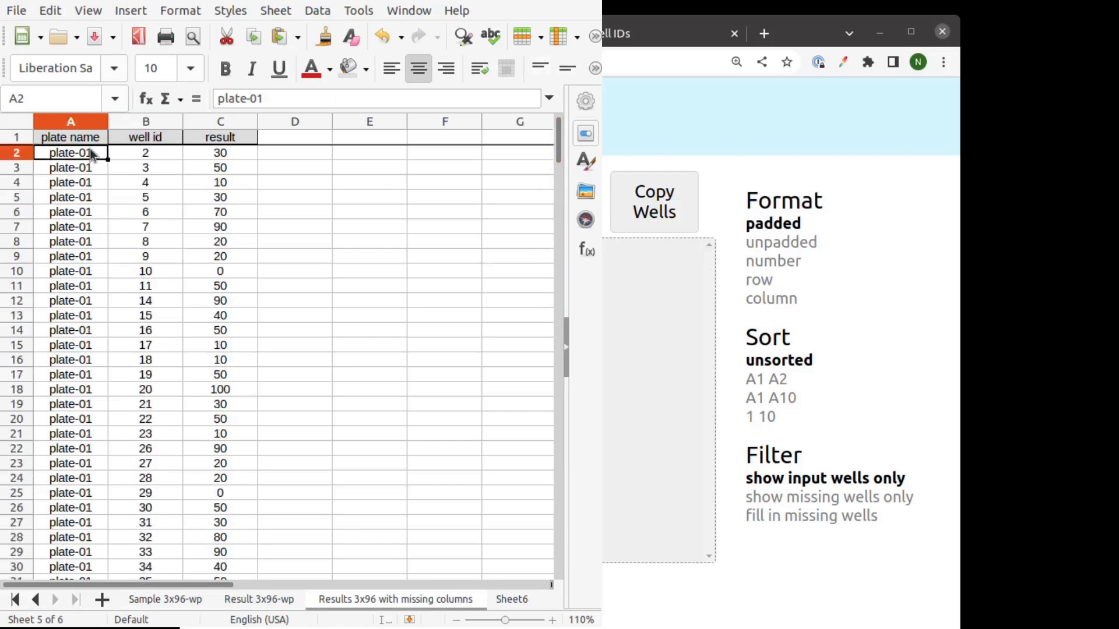
pyautogui.hotkey('ctrl', 'shift', 'Down')
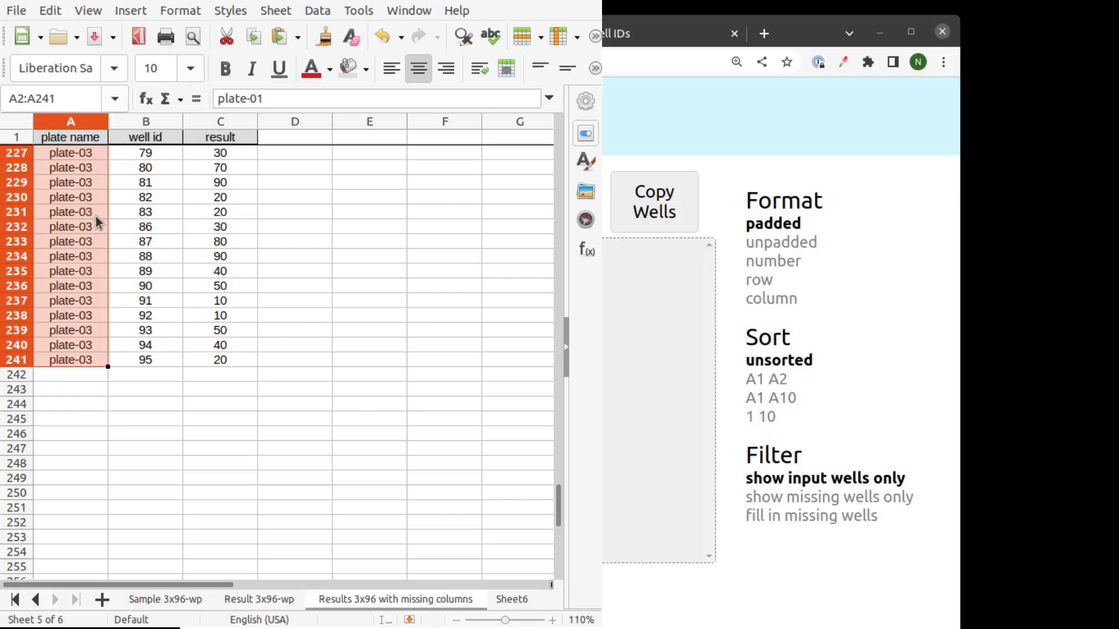
pyautogui.scroll(20, 105, 262)
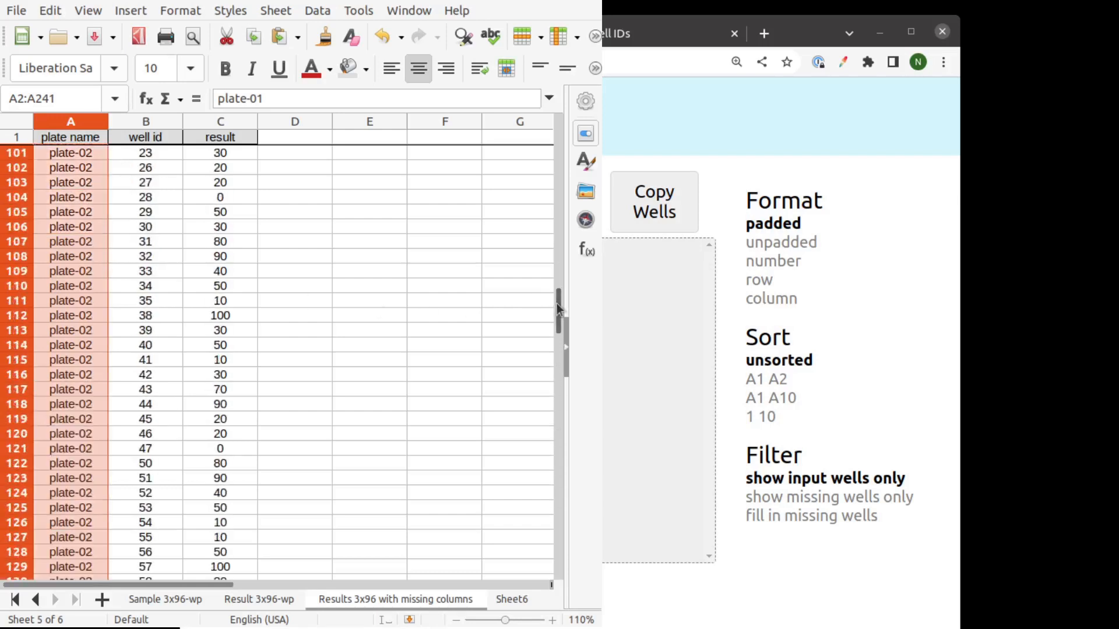
pyautogui.moveTo(558, 307); pyautogui.dragTo(575, 76)
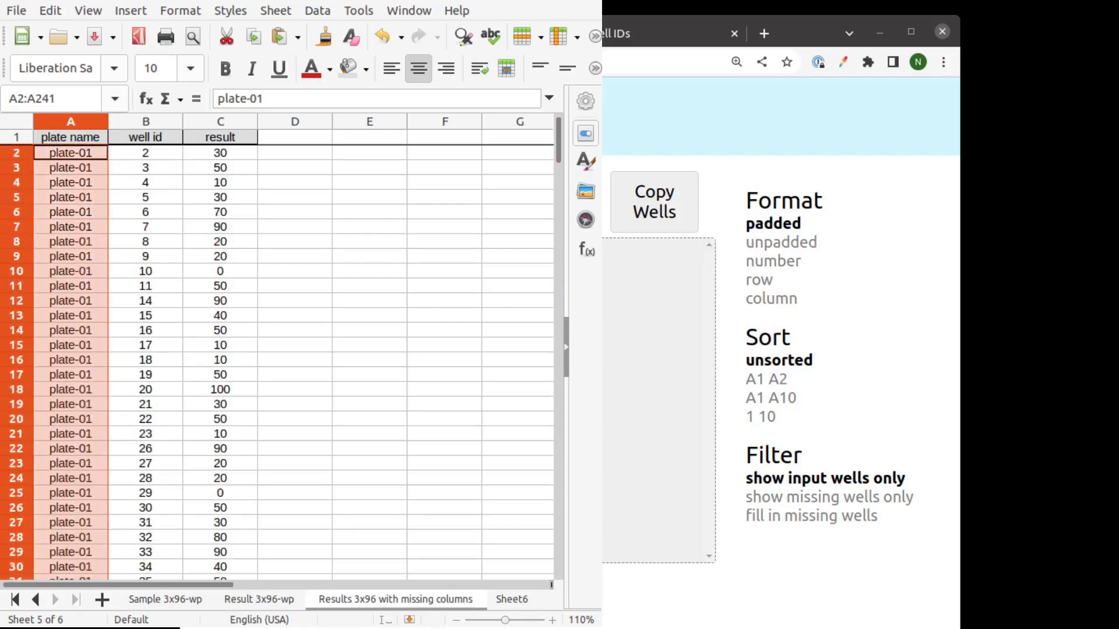
# - In the Well IDs web app, turn on Multiple Plates for 96-well plates and paste the copied names as plates
pyautogui.moveTo(603, 542); pyautogui.dragTo(272, 532)
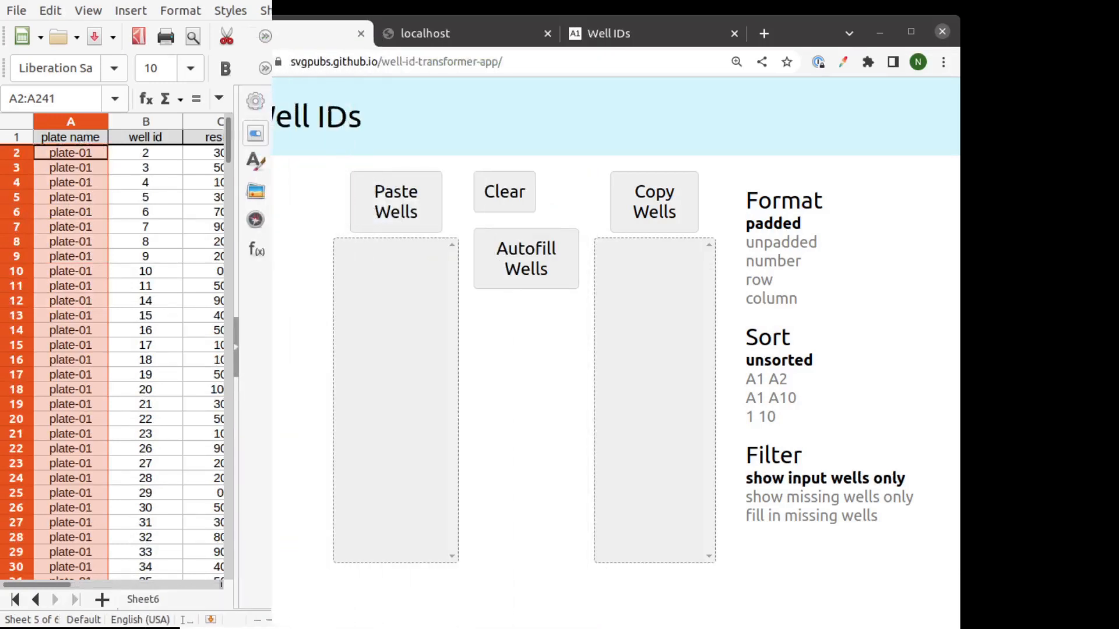
pyautogui.click(415, 209)
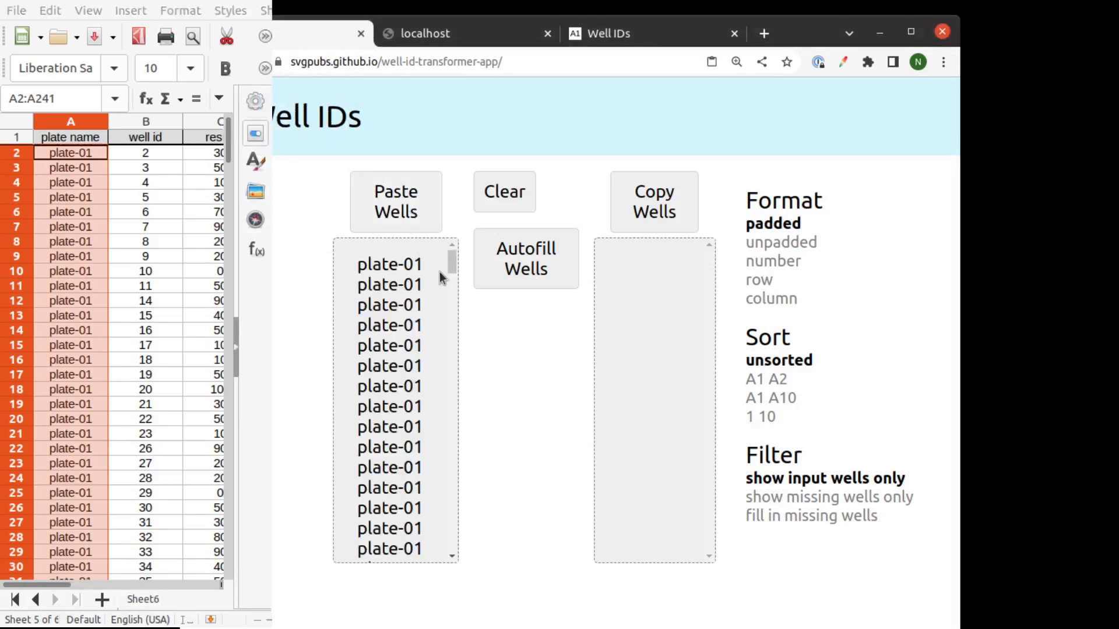
pyautogui.click(504, 192)
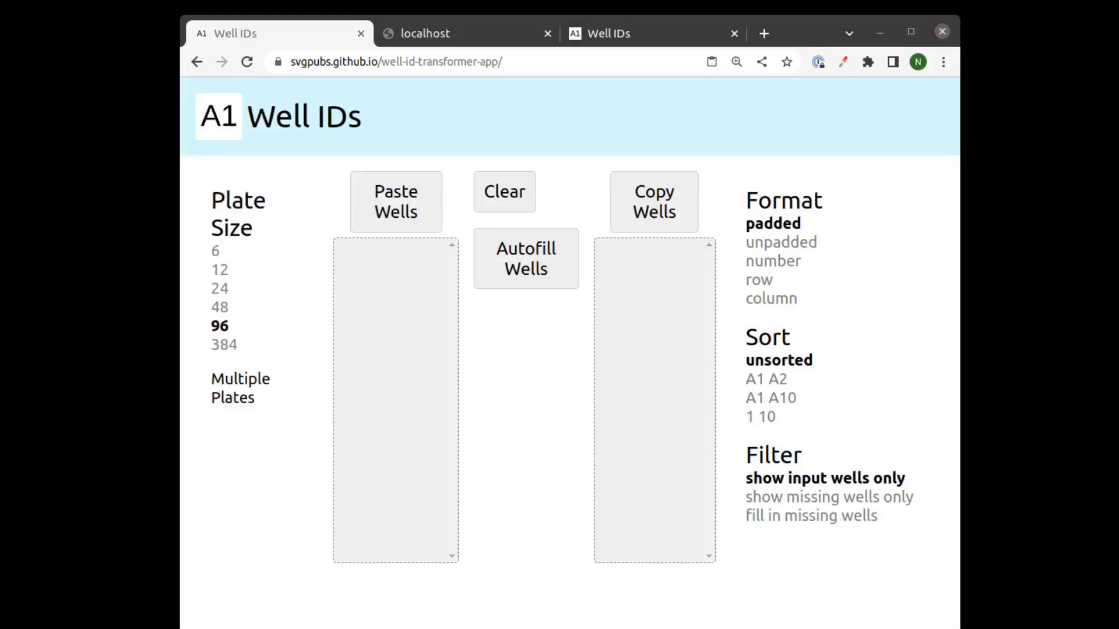
pyautogui.click(245, 391)
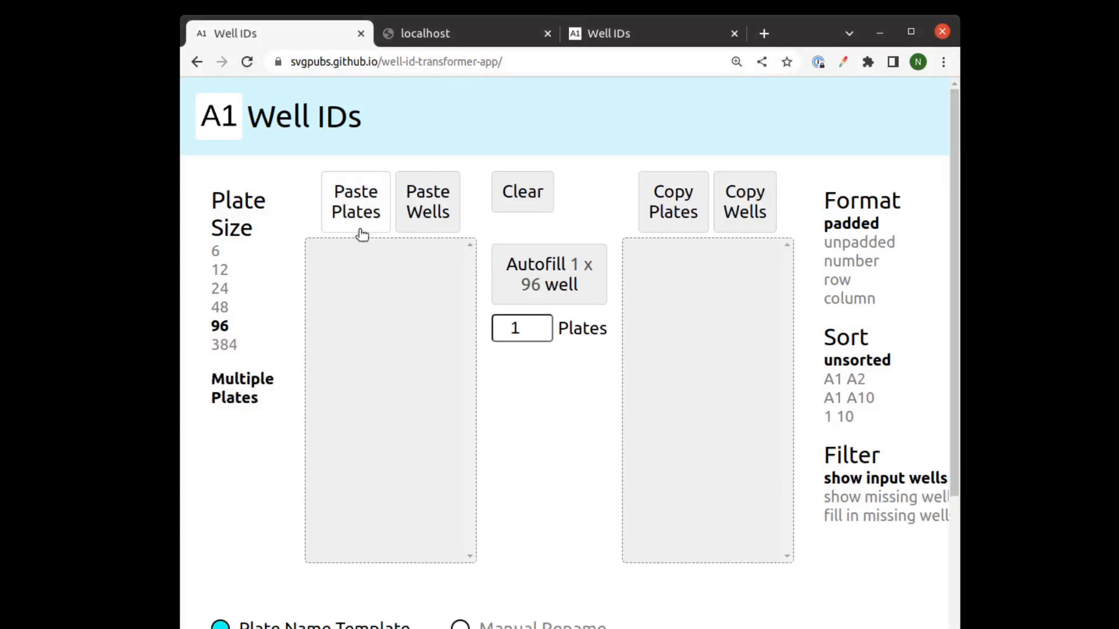
pyautogui.click(372, 212)
pyautogui.moveTo(472, 266)
pyautogui.mouseDown()
pyautogui.moveTo(440, 561)
pyautogui.moveTo(453, 501)
pyautogui.moveTo(453, 550)
pyautogui.moveTo(466, 252)
pyautogui.mouseUp()
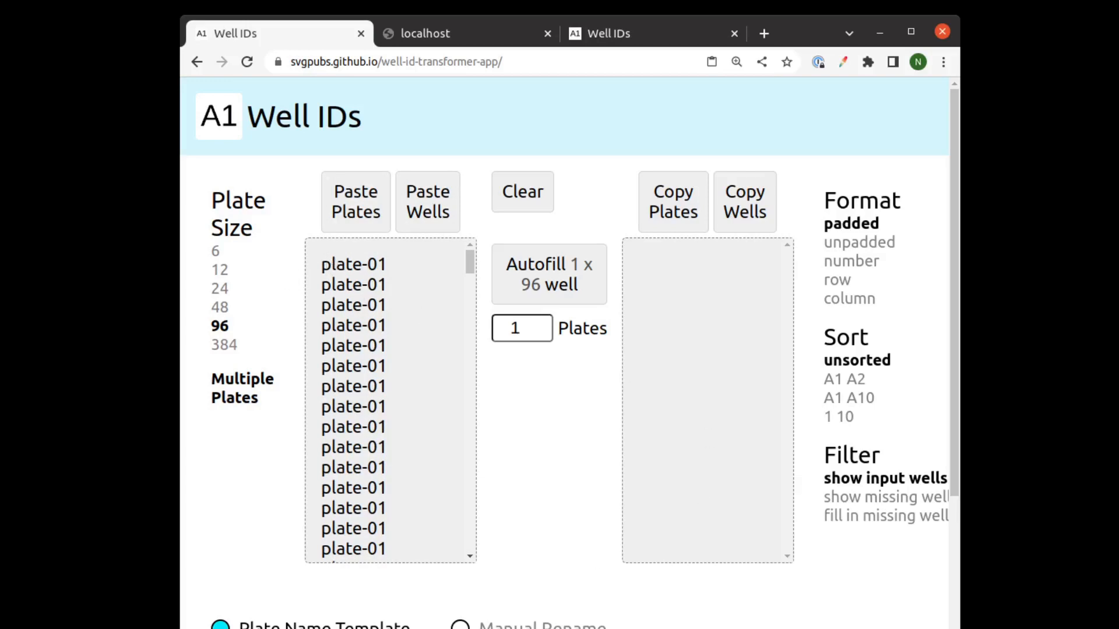
# - Copy the well id column of the spreadsheet including its header, cells B1:B241
pyautogui.hotkey('alt', 'Tab')
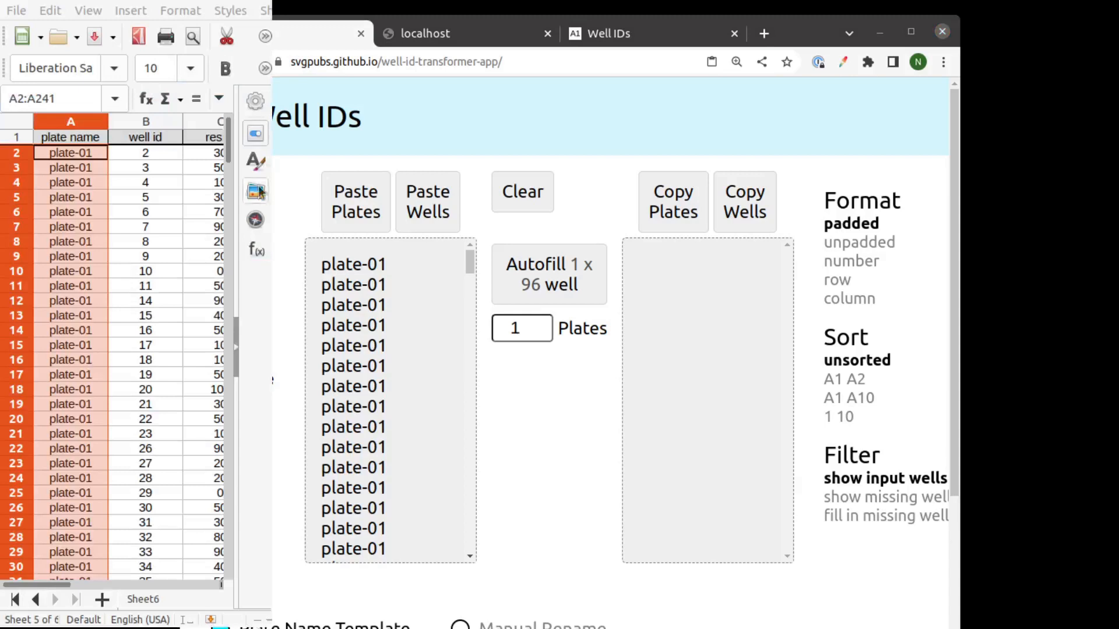
pyautogui.click(164, 157)
pyautogui.hotkey('ctrl', 'shift', 'Down')
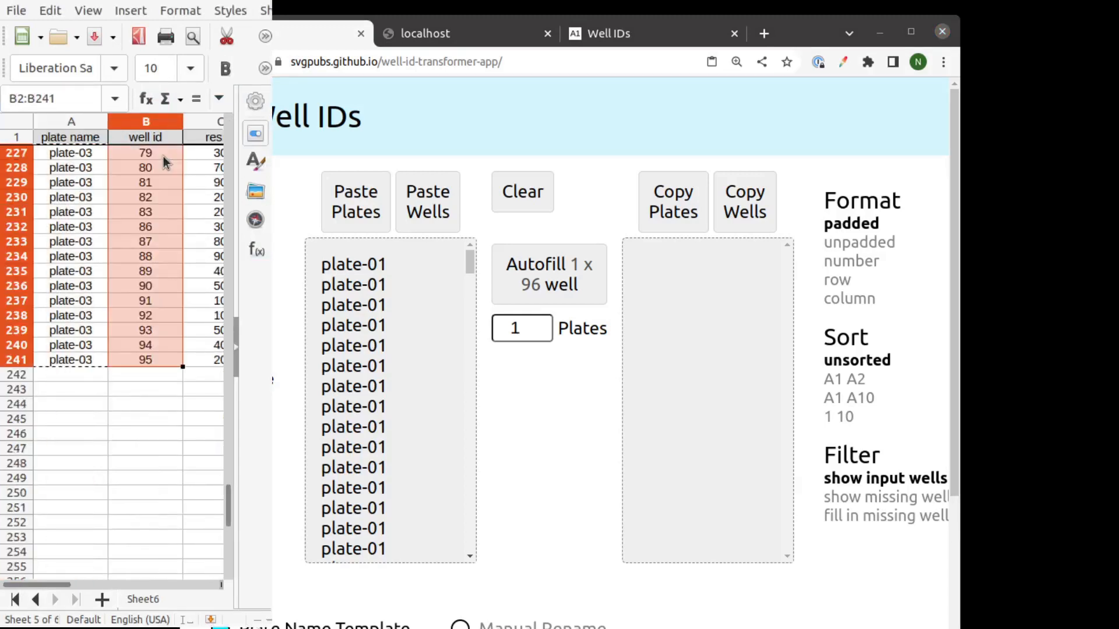
pyautogui.click(192, 241)
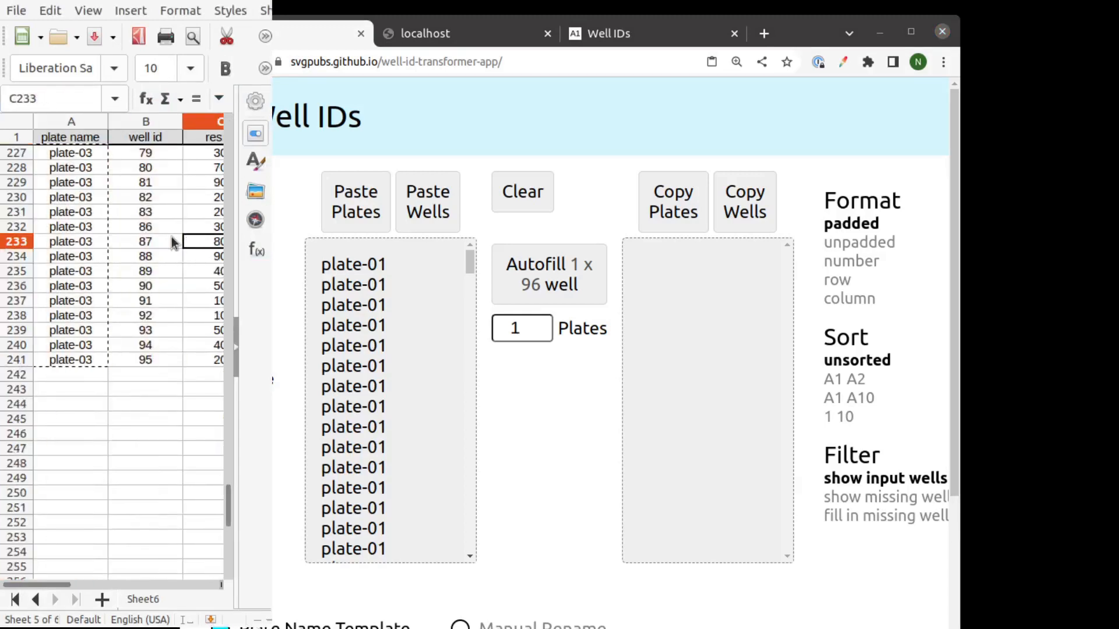
pyautogui.click(162, 360)
pyautogui.hotkey('ctrl', 'shift', 'Up')
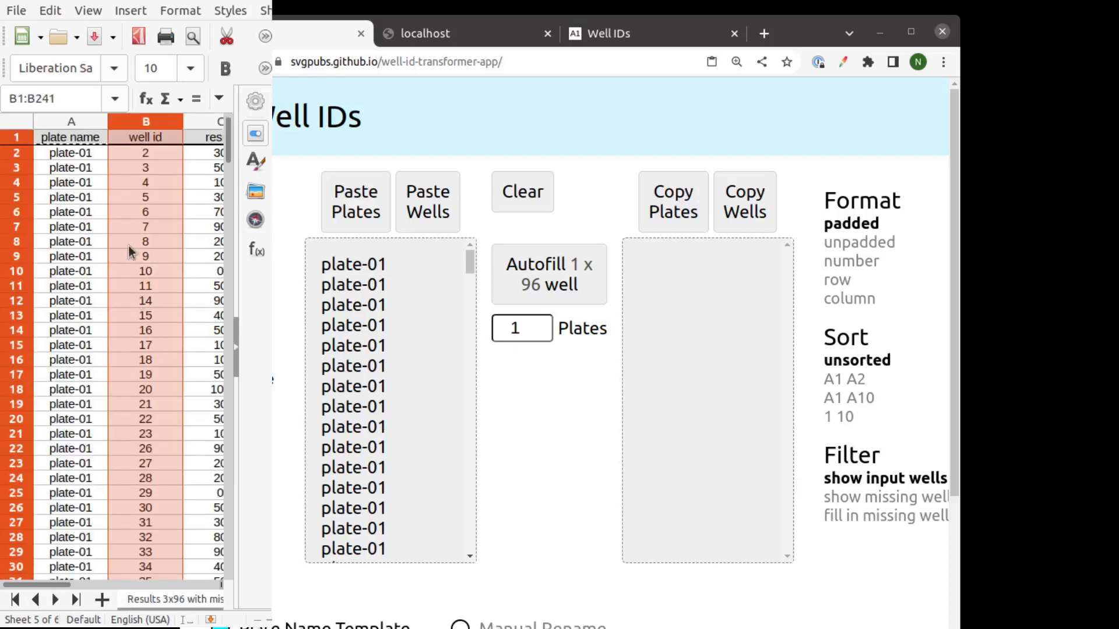
pyautogui.hotkey('ctrl', 'c')
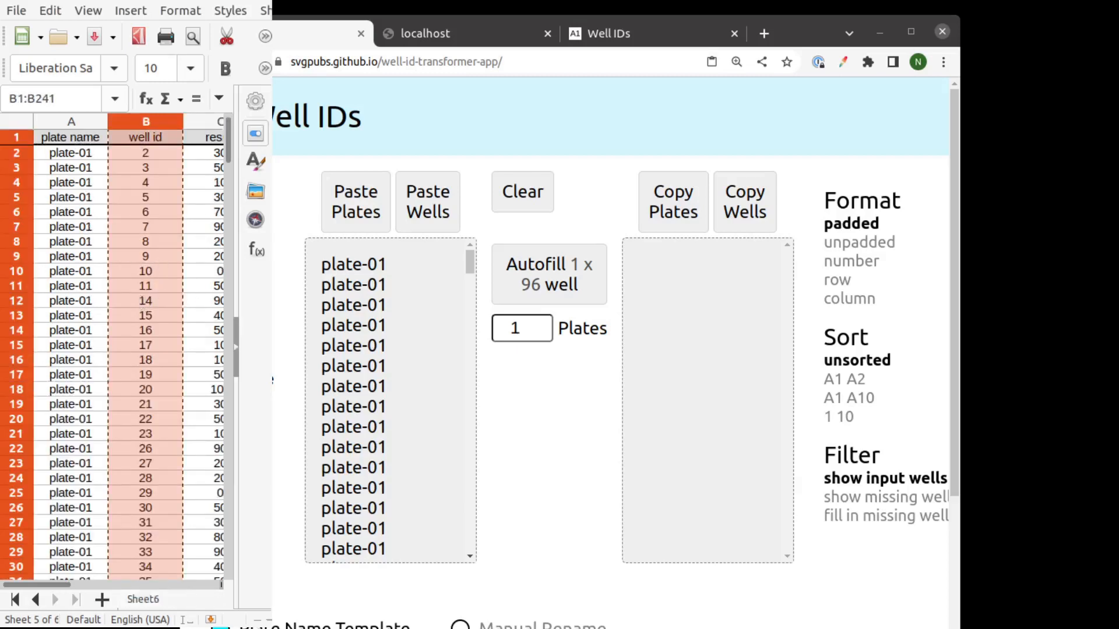
# - Try to paste the copied well id column as wells in the Well IDs web app
pyautogui.click(425, 195)
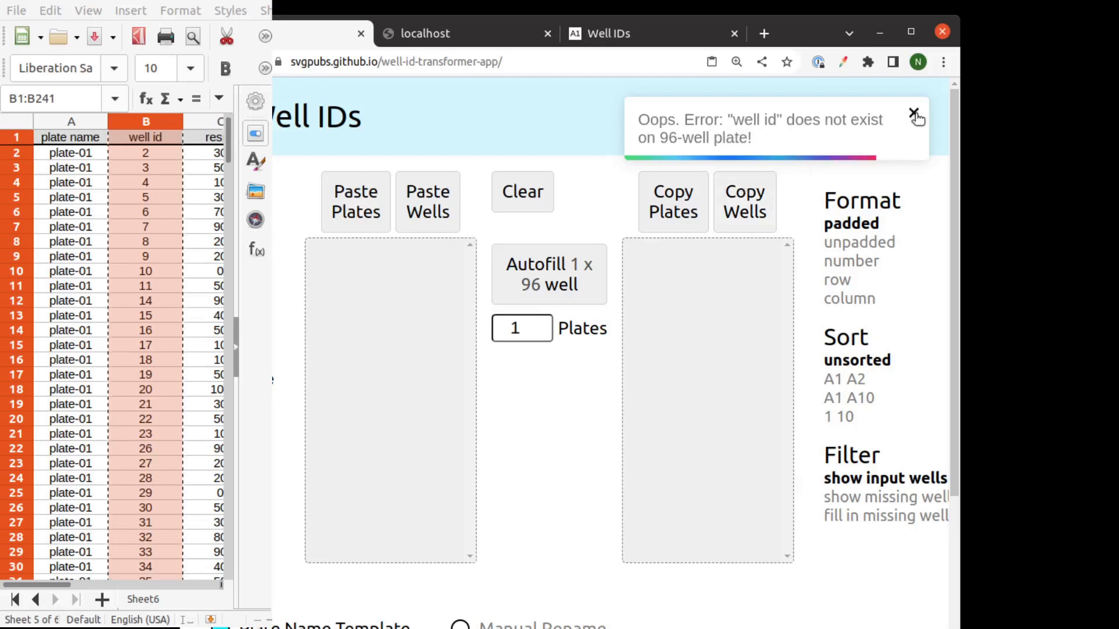
pyautogui.moveTo(915, 114)
pyautogui.mouseDown()
pyautogui.moveTo(779, 113)
pyautogui.moveTo(929, 107)
pyautogui.mouseUp()
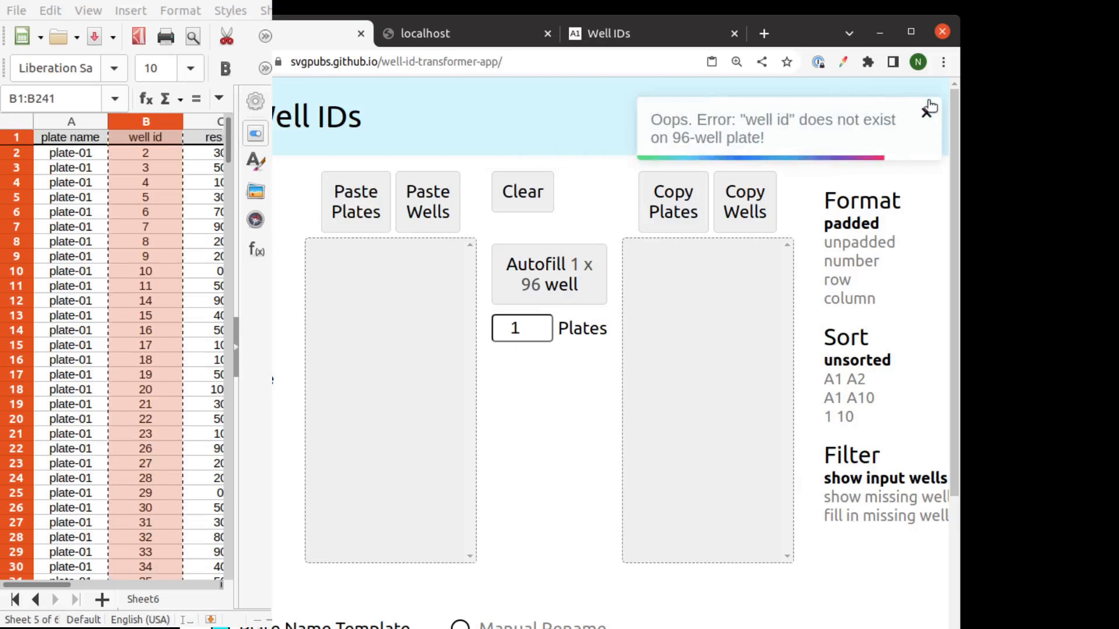
pyautogui.click(926, 111)
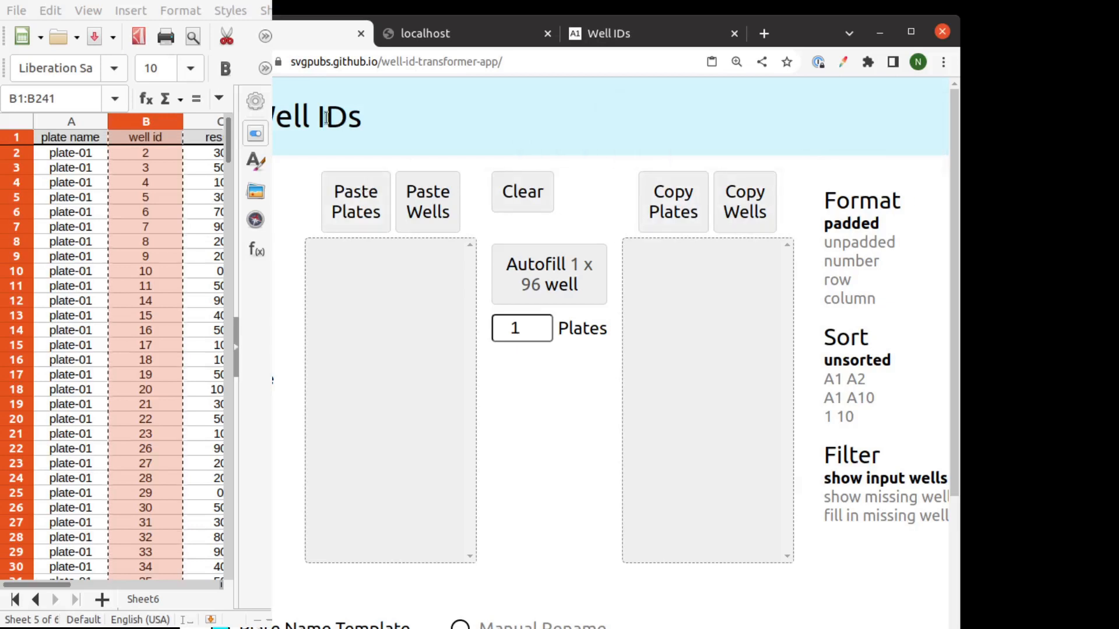
# - Reset the Well IDs app in Multiple Plates mode and paste the plate names from spreadsheet cells A2:A241 as plates
pyautogui.click(251, 62)
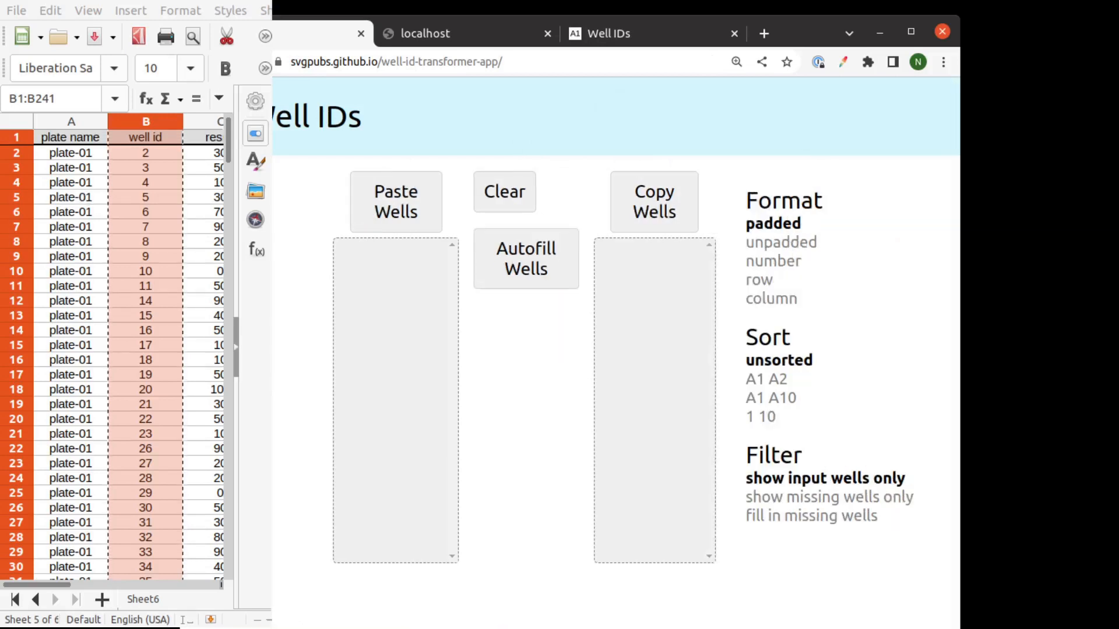
pyautogui.click(93, 155)
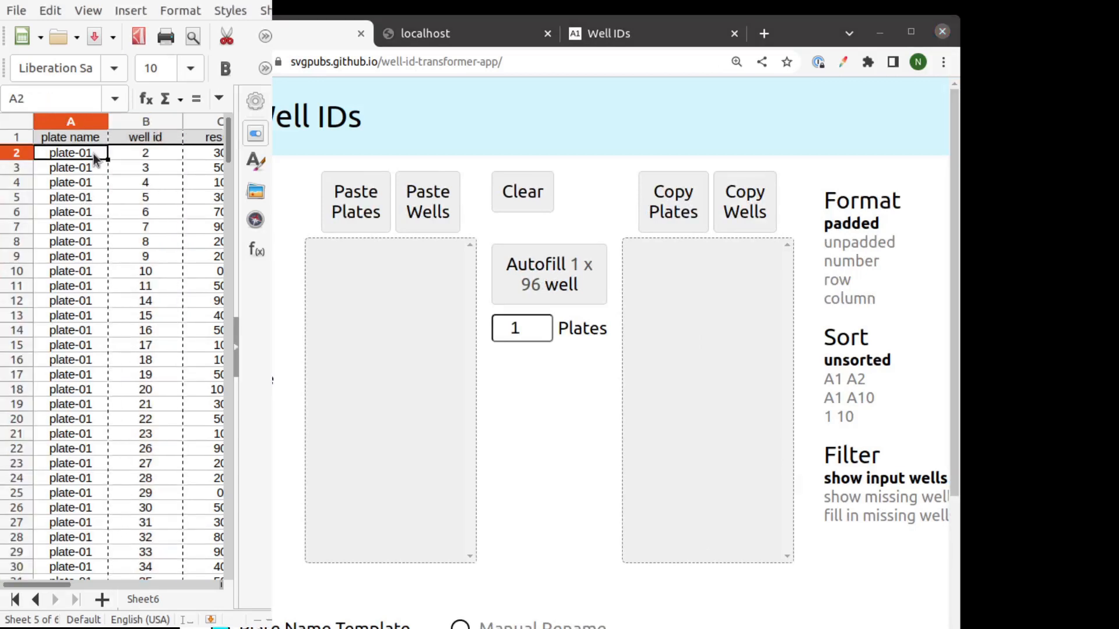
pyautogui.hotkey('ctrl', 'shift', 'Down')
pyautogui.hotkey('ctrl', 'c')
pyautogui.click(350, 229)
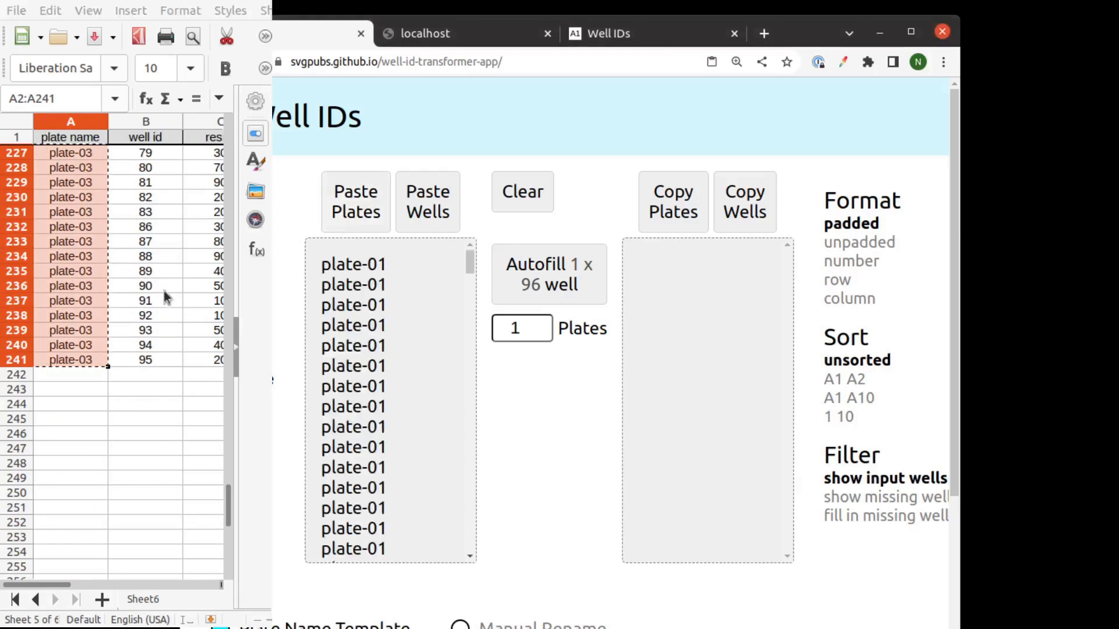
# - Copy the well IDs in cells B2:B241 of the spreadsheet and paste them as wells in the Well IDs app
pyautogui.moveTo(225, 493); pyautogui.dragTo(182, 138)
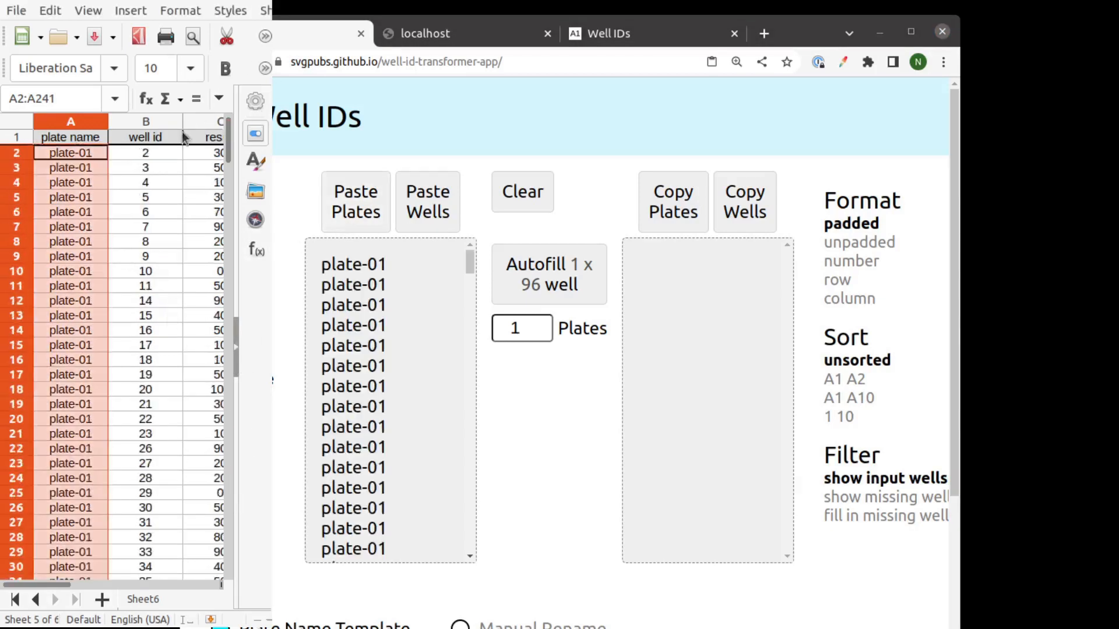
pyautogui.click(167, 153)
pyautogui.hotkey('ctrl', 'shift', 'Down')
pyautogui.hotkey('ctrl', 'c')
pyautogui.click(412, 214)
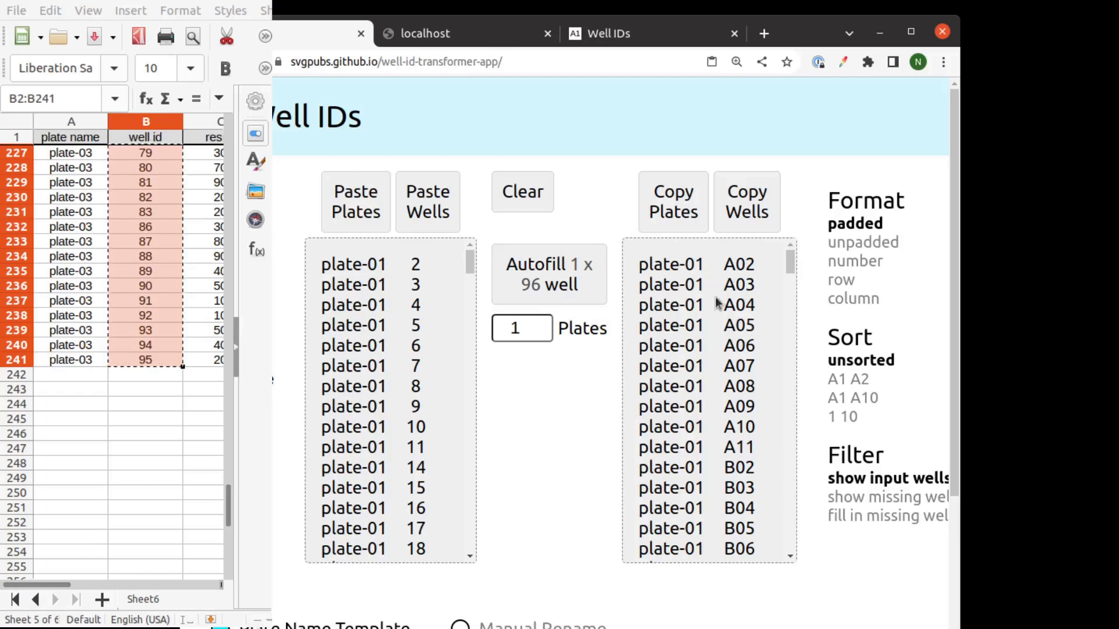
# - Widen the browser window to fit the filter options and highlight the first converted well ID and the Filter heading
pyautogui.moveTo(790, 267); pyautogui.dragTo(789, 228)
pyautogui.moveTo(955, 331); pyautogui.dragTo(1035, 334)
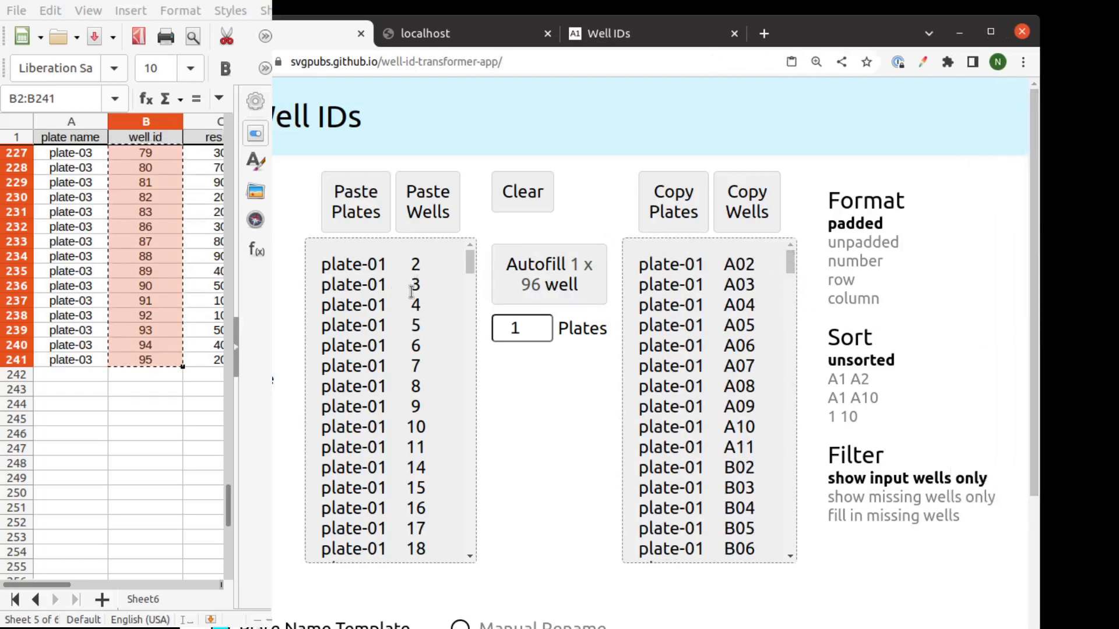
pyautogui.moveTo(724, 264); pyautogui.dragTo(758, 265)
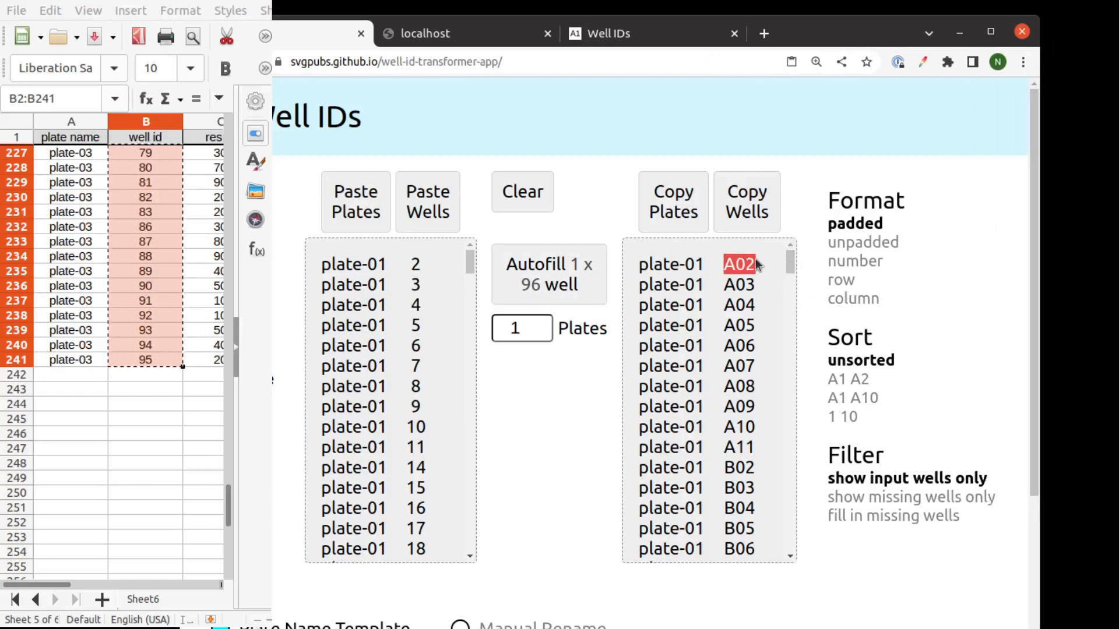
pyautogui.click(834, 454)
pyautogui.moveTo(835, 455); pyautogui.dragTo(884, 453)
pyautogui.click(899, 460)
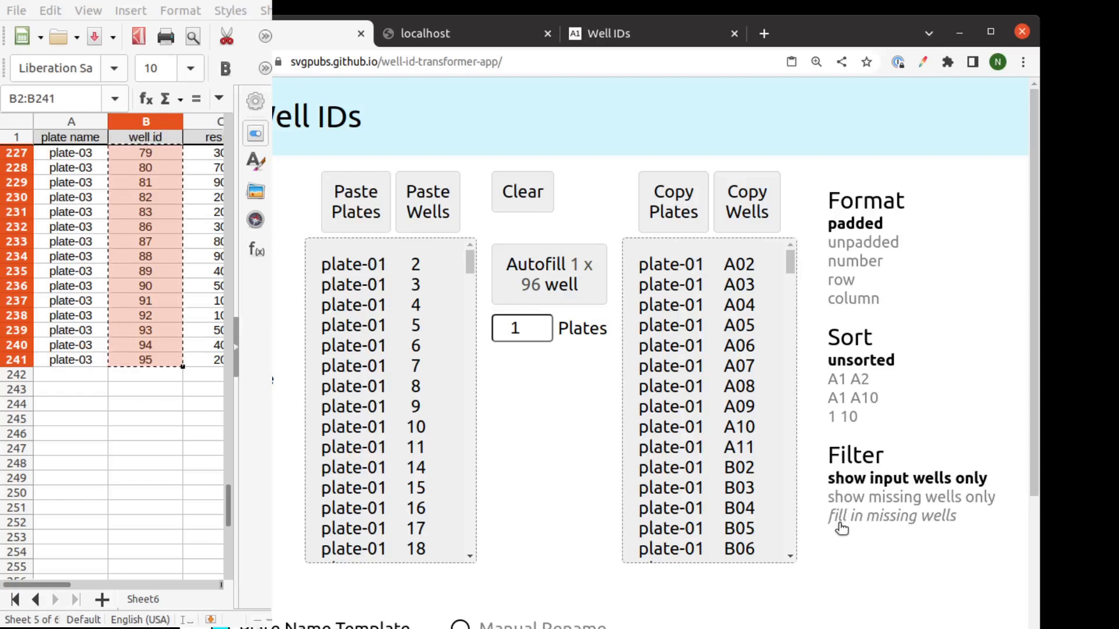
# - Compare the output with missing wells filled in against the output with input wells only
pyautogui.click(892, 524)
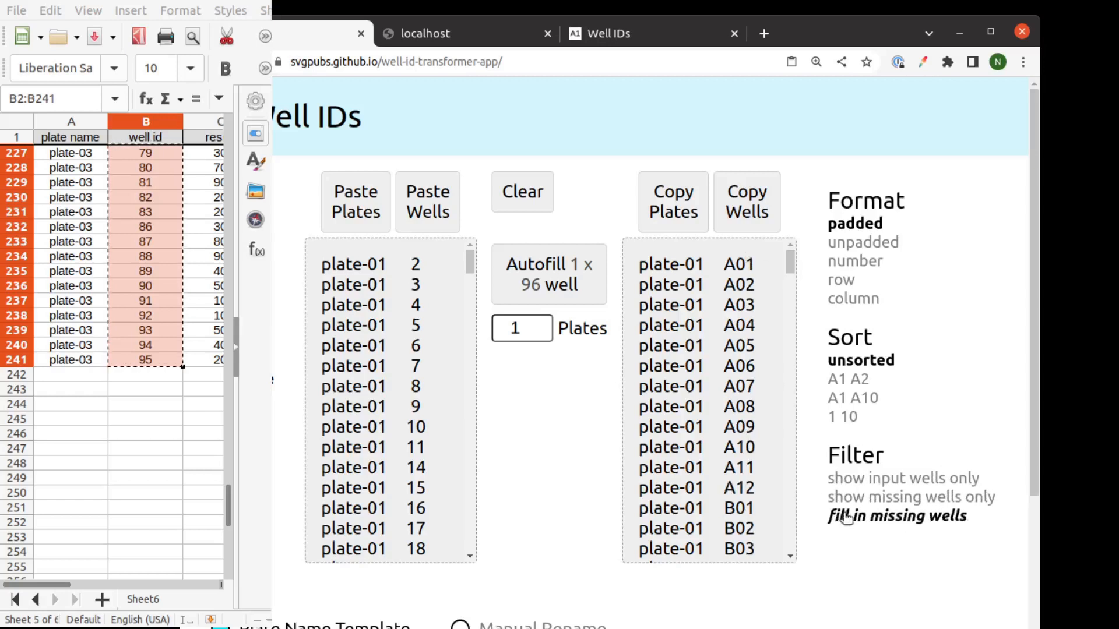
pyautogui.click(881, 481)
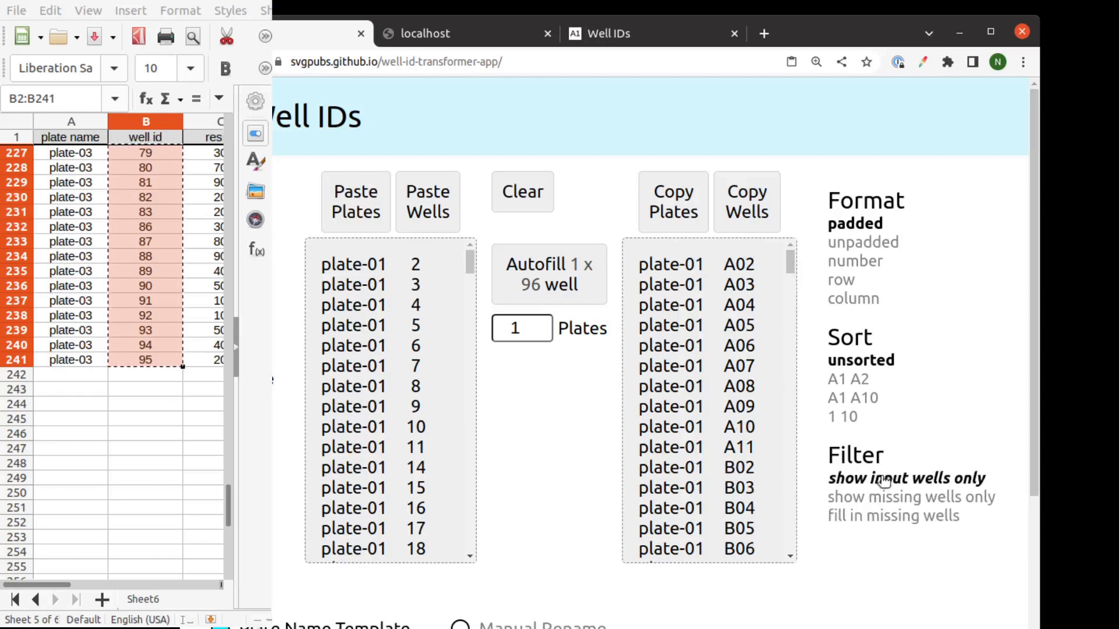
pyautogui.click(946, 516)
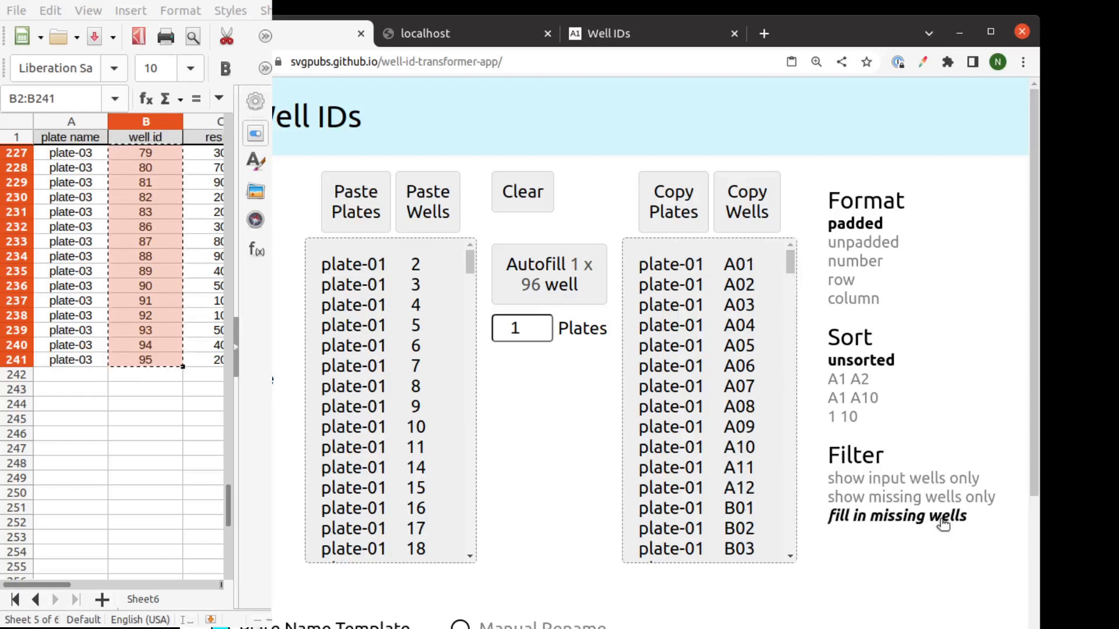
pyautogui.click(942, 481)
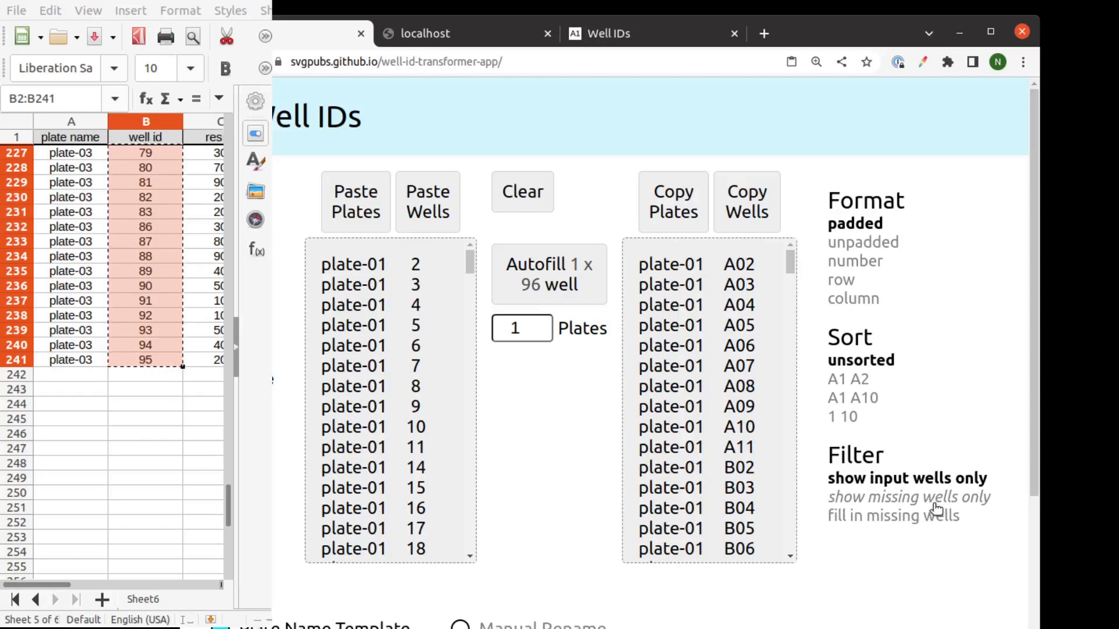
# - Filter the converted output to show missing wells only and look over the resulting list
pyautogui.click(936, 501)
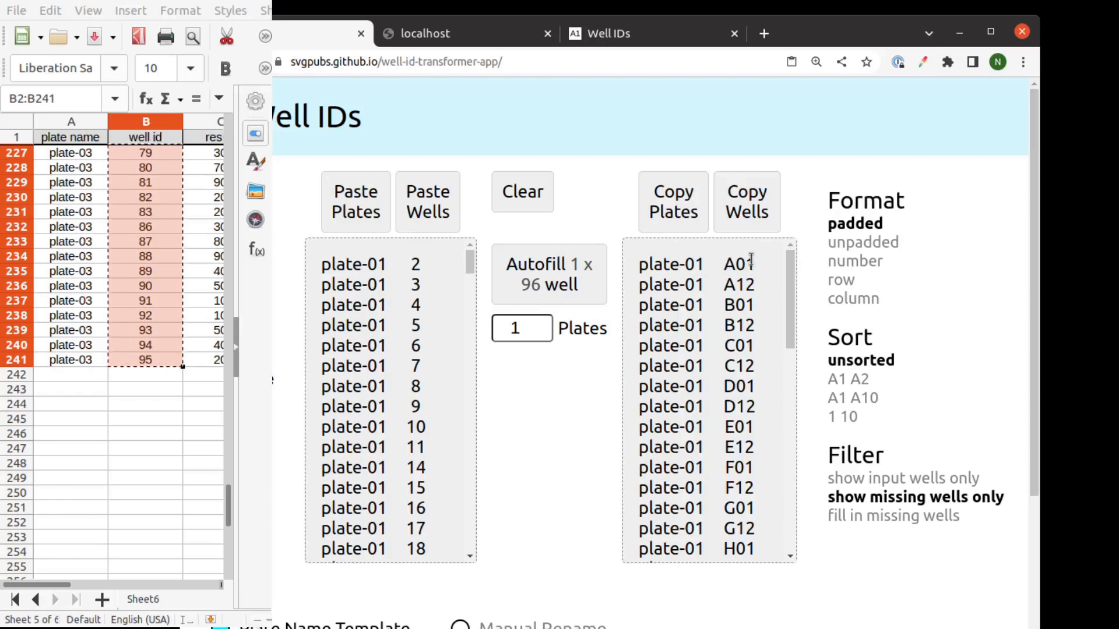
pyautogui.moveTo(790, 316); pyautogui.dragTo(790, 256)
pyautogui.moveTo(790, 256)
pyautogui.mouseDown()
pyautogui.moveTo(790, 509)
pyautogui.moveTo(792, 250)
pyautogui.mouseUp()
# - Copy the plate names of the missing wells and paste them into the spreadsheet below the existing rows, starting at cell A242
pyautogui.click(96, 410)
pyautogui.click(92, 375)
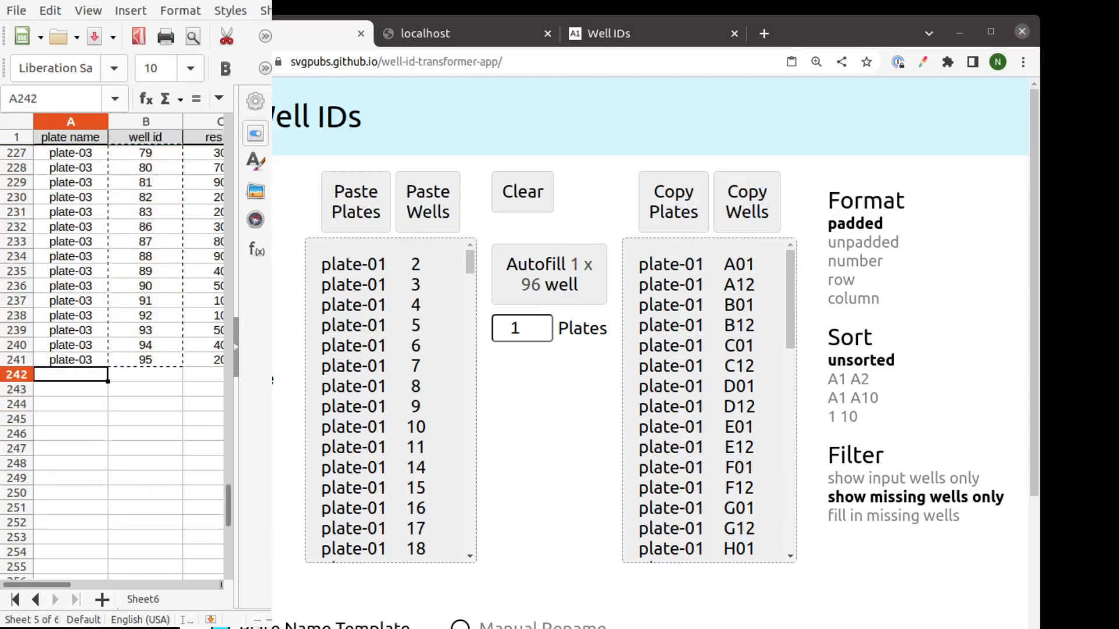
pyautogui.hotkey('ctrl', 'v')
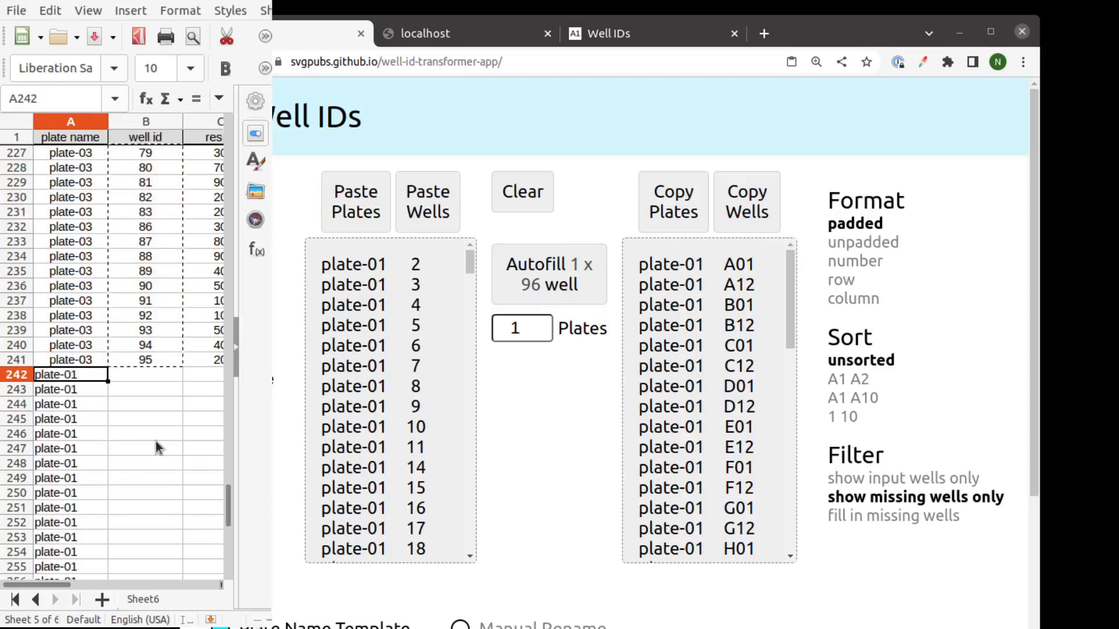
# - Switch the output format to number and paste the missing well IDs into the spreadsheet starting at cell B242
pyautogui.click(741, 204)
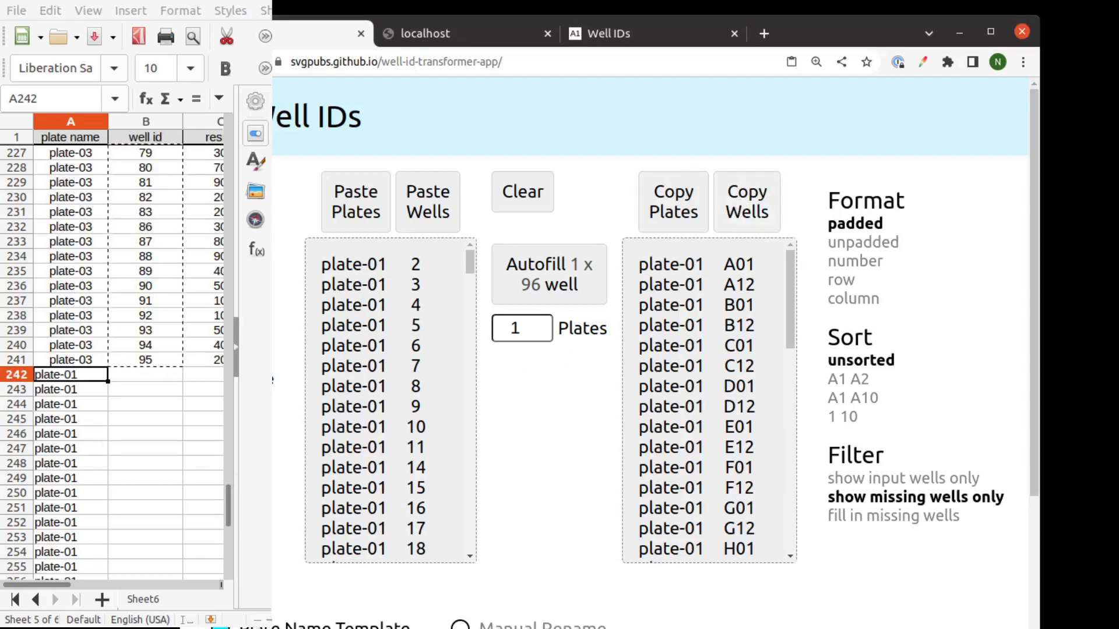
pyautogui.click(138, 376)
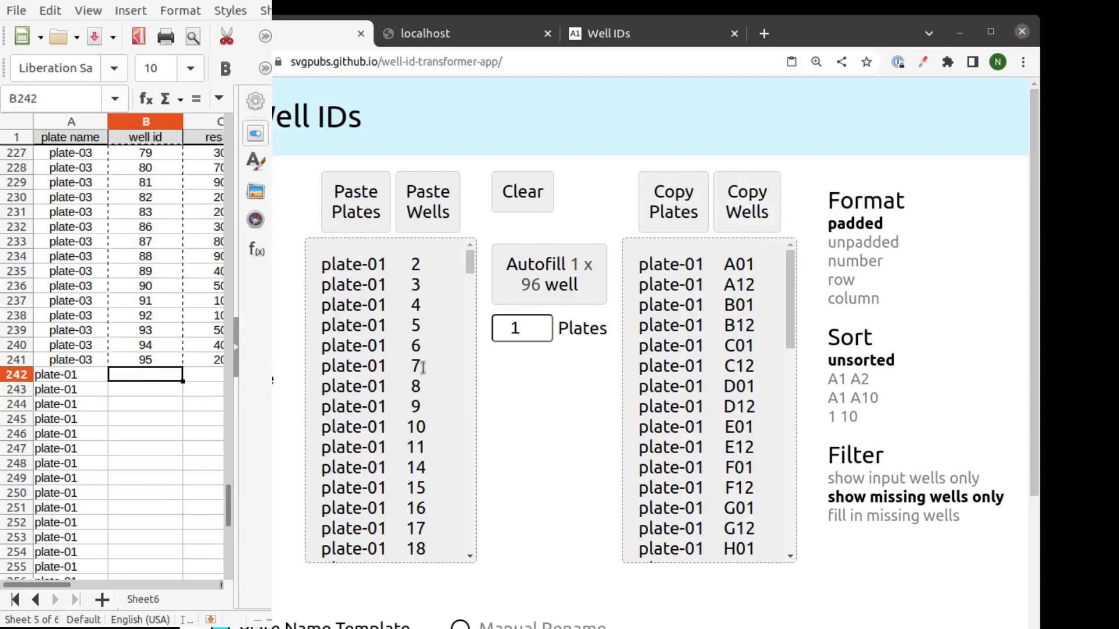
pyautogui.click(868, 262)
pyautogui.click(751, 211)
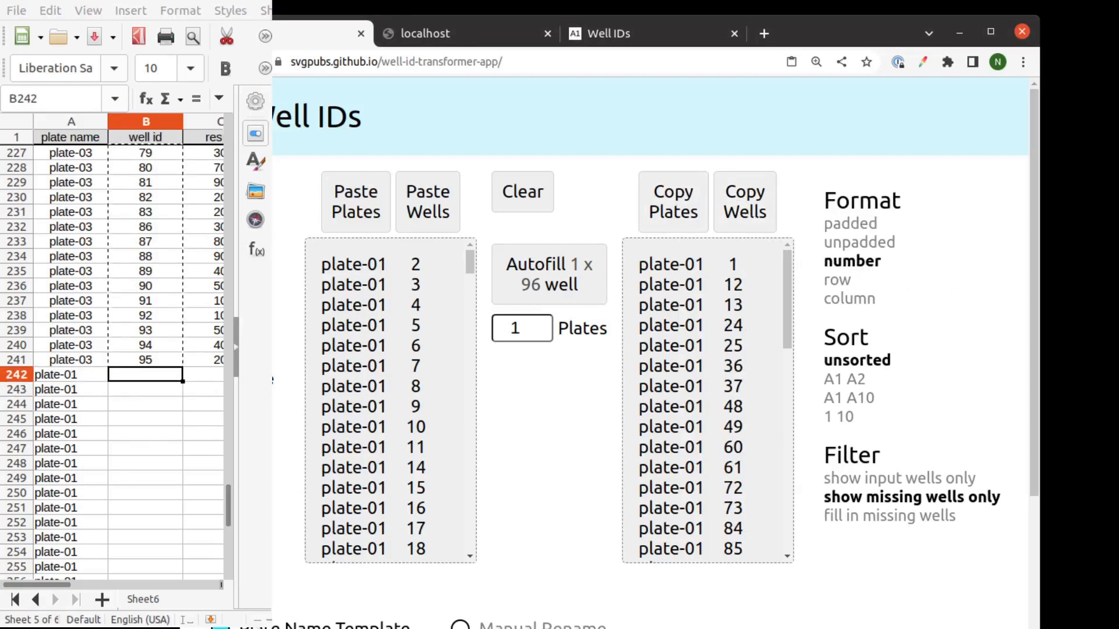
pyautogui.click(153, 376)
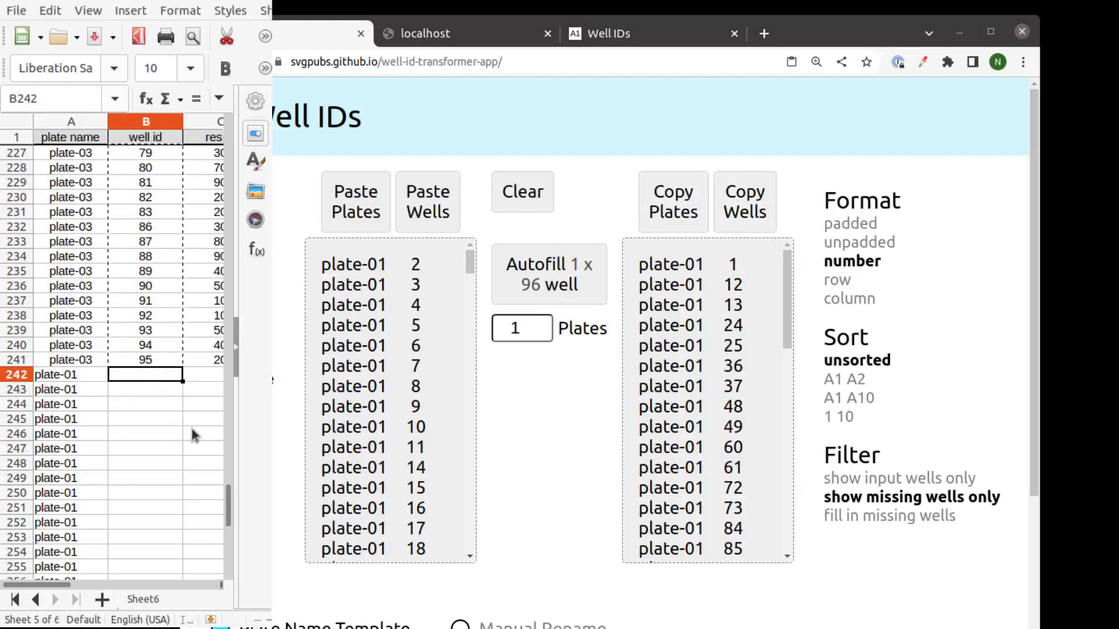
pyautogui.hotkey('ctrl', 'v')
# - Copy all well IDs in the extended spreadsheet column, cells B2:B289
pyautogui.scroll(-13, 167, 536)
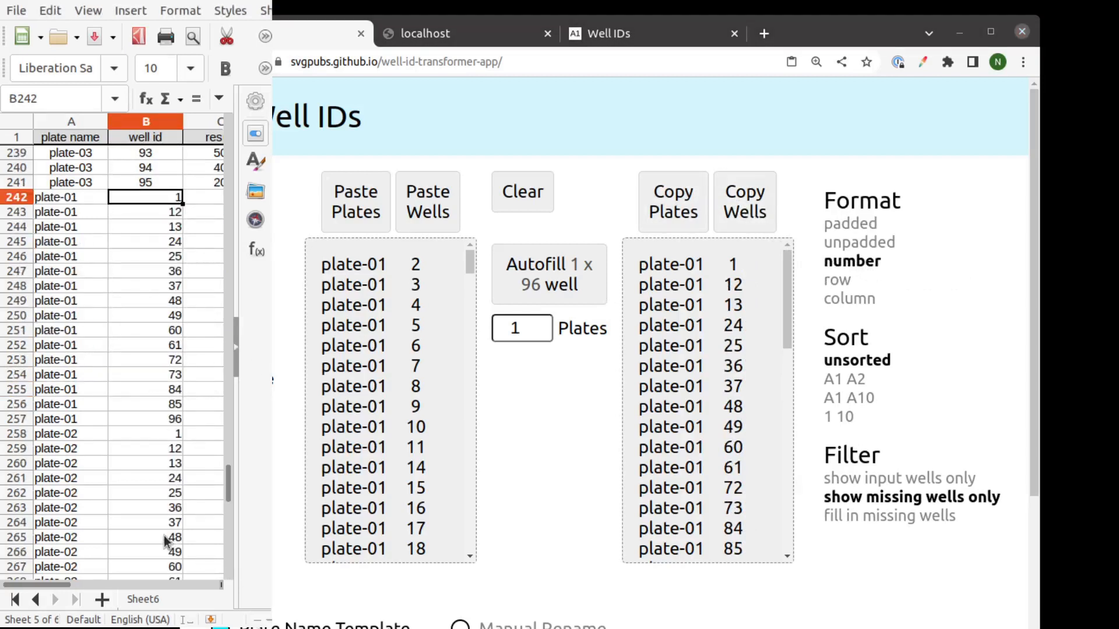
pyautogui.click(166, 497)
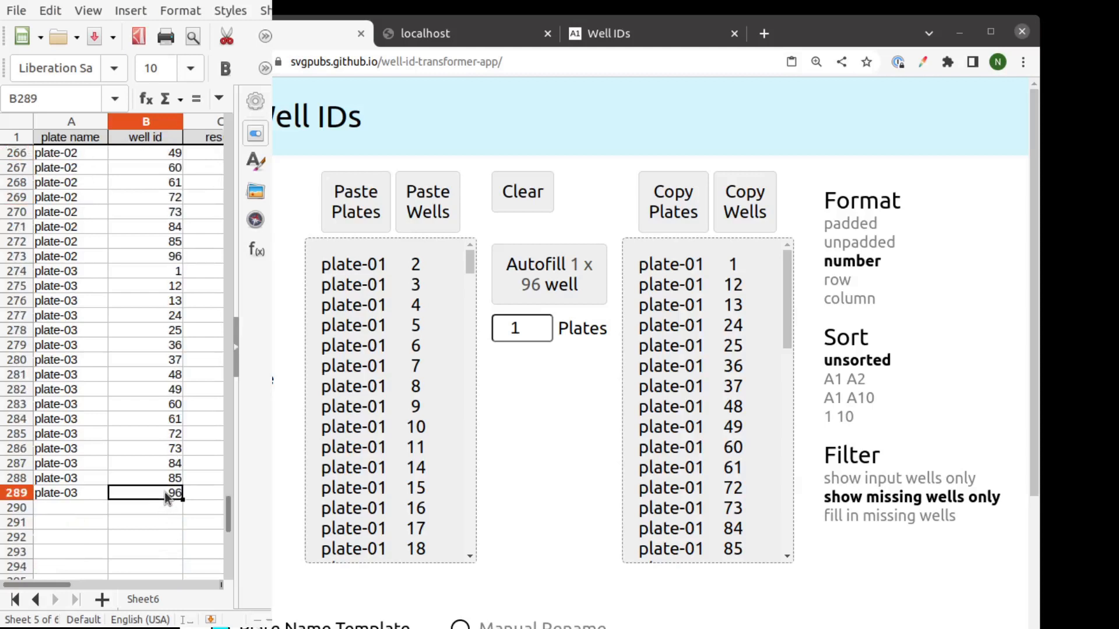
pyautogui.scroll(2, 167, 494)
pyautogui.moveTo(228, 500); pyautogui.dragTo(238, 101)
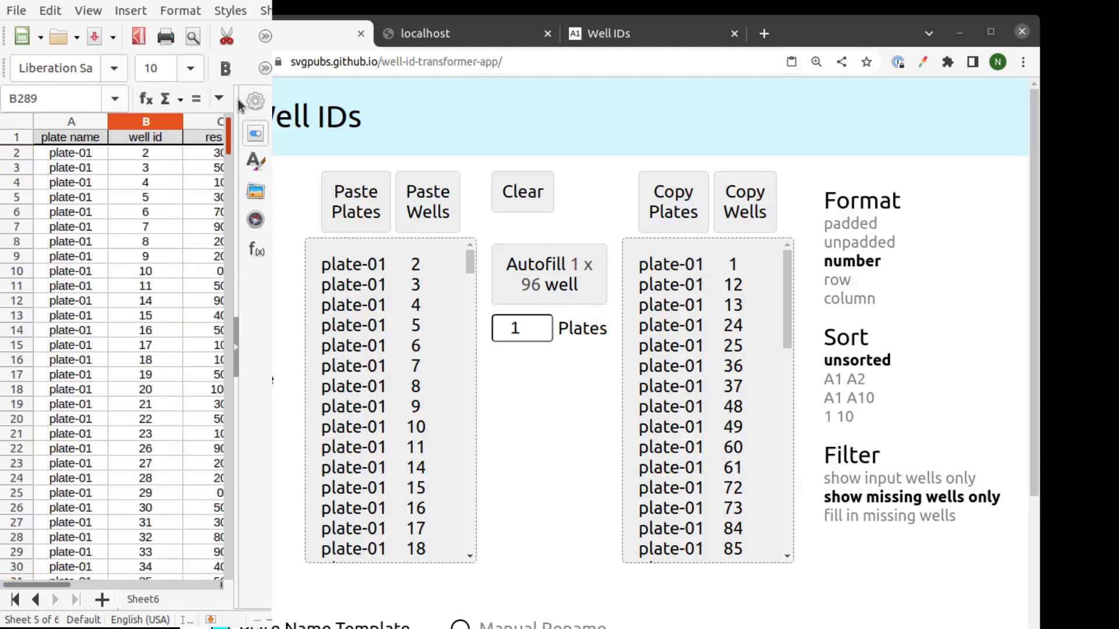
pyautogui.keyDown('shift'); pyautogui.click(154, 154); pyautogui.keyUp('shift')
pyautogui.hotkey('ctrl', 'c')
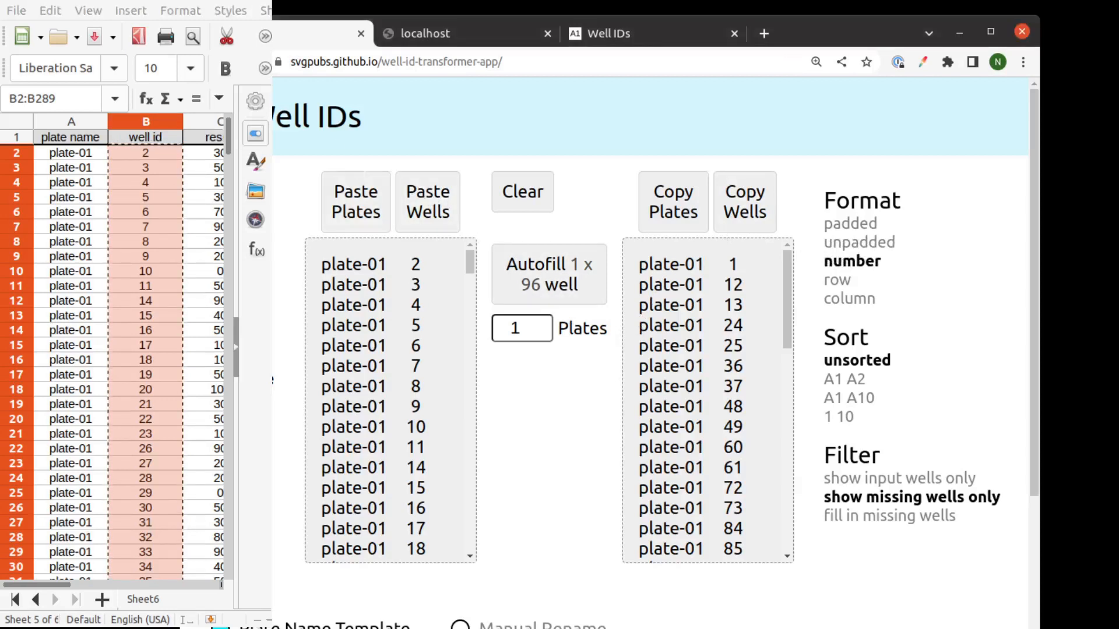
# - Convert the copied well IDs to padded format in the Well IDs app and paste them back over column B from cell B2
pyautogui.click(465, 192)
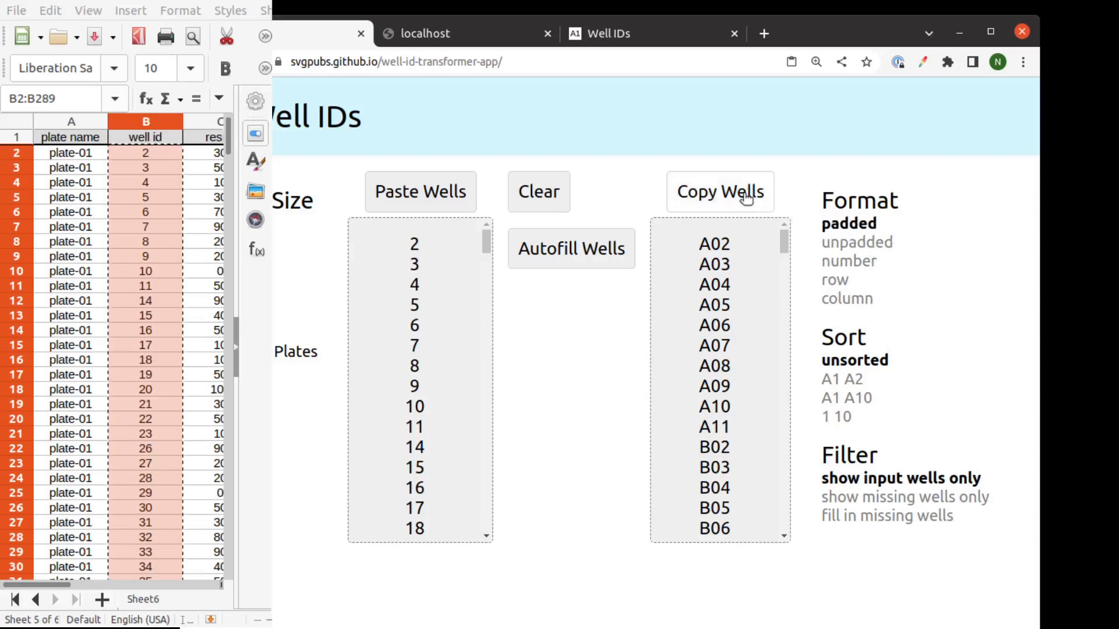
pyautogui.click(168, 155)
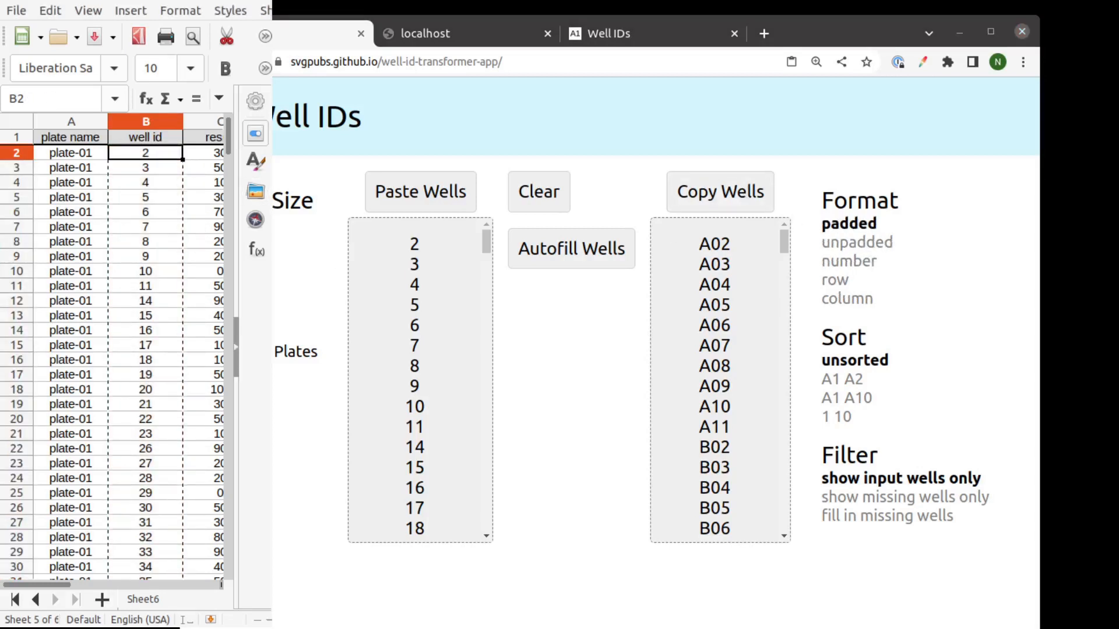
pyautogui.hotkey('ctrl', 'v')
pyautogui.moveTo(229, 153); pyautogui.dragTo(239, 125)
# - Widen the spreadsheet window and add an AutoFilter to the header cells A1:C1
pyautogui.click(82, 121)
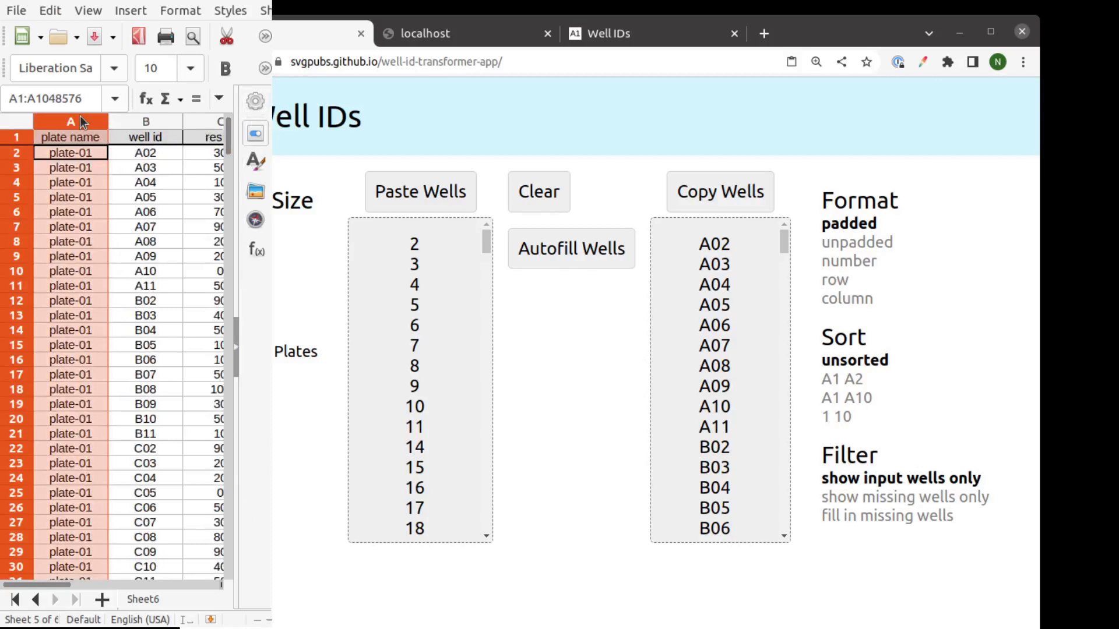
pyautogui.click(133, 122)
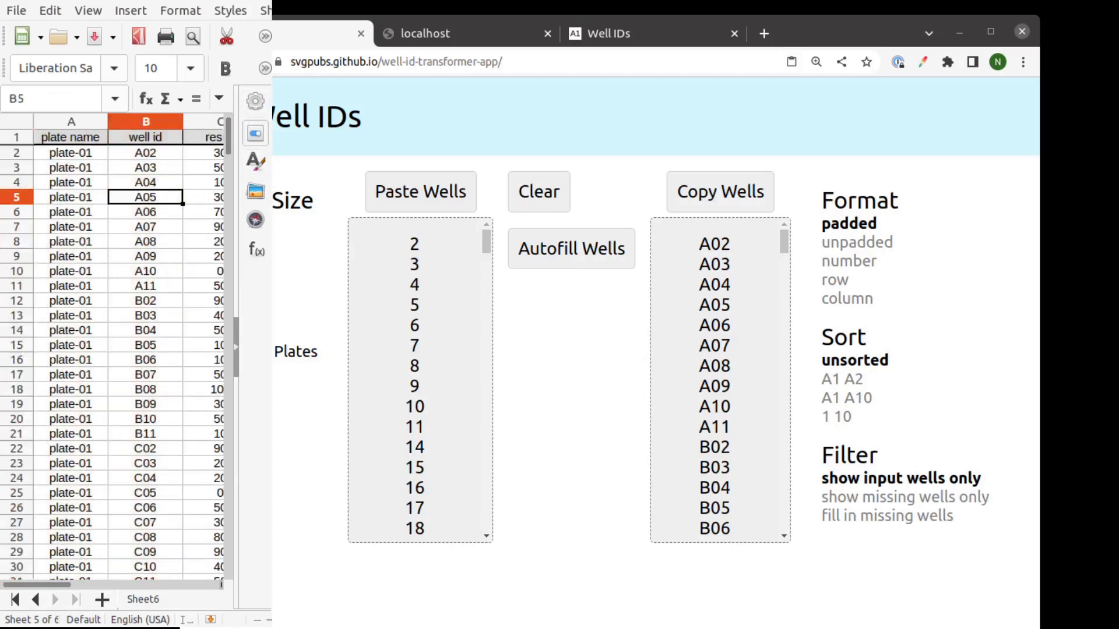
pyautogui.moveTo(271, 198); pyautogui.dragTo(462, 200)
pyautogui.moveTo(41, 137); pyautogui.dragTo(219, 139)
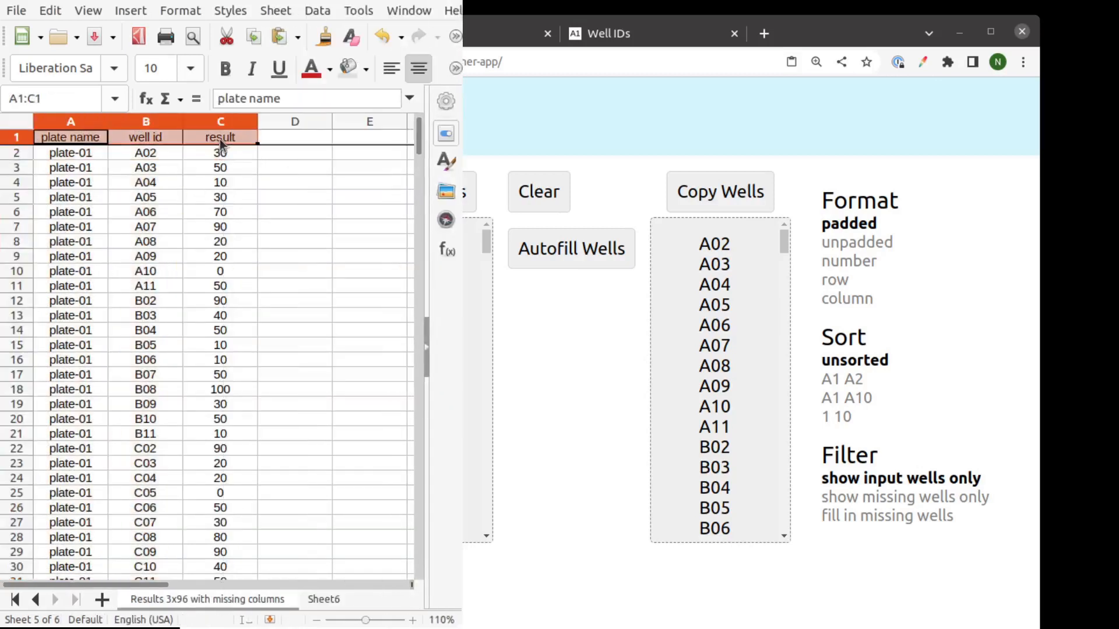
pyautogui.moveTo(462, 37); pyautogui.dragTo(766, 53)
pyautogui.click(686, 38)
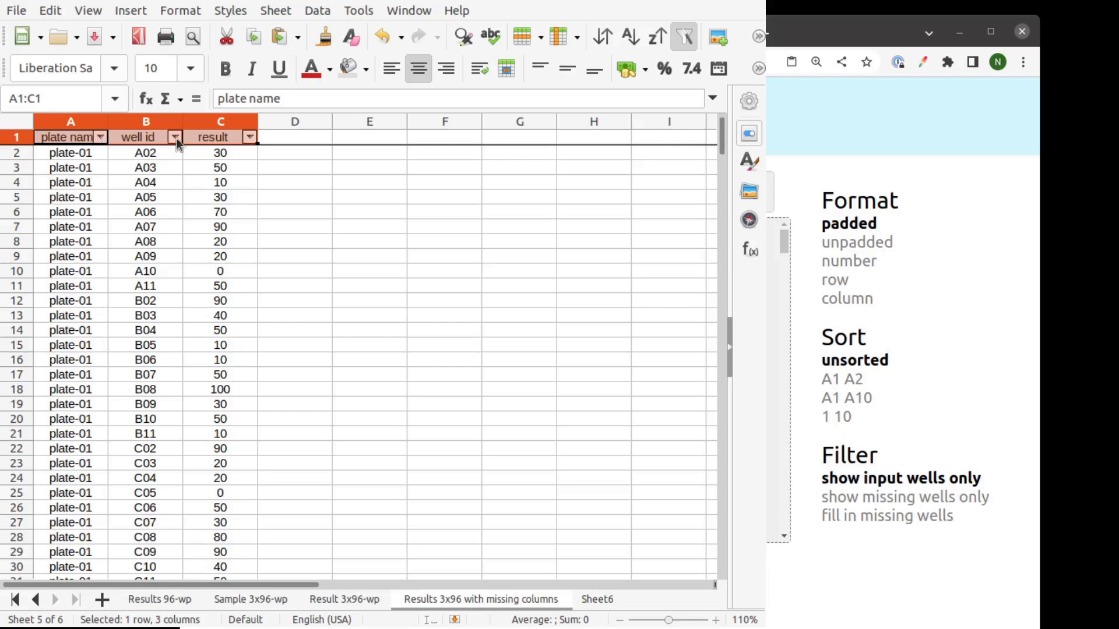
# - Sort the rows by well id in ascending order and center the contents of columns A and B
pyautogui.click(155, 161)
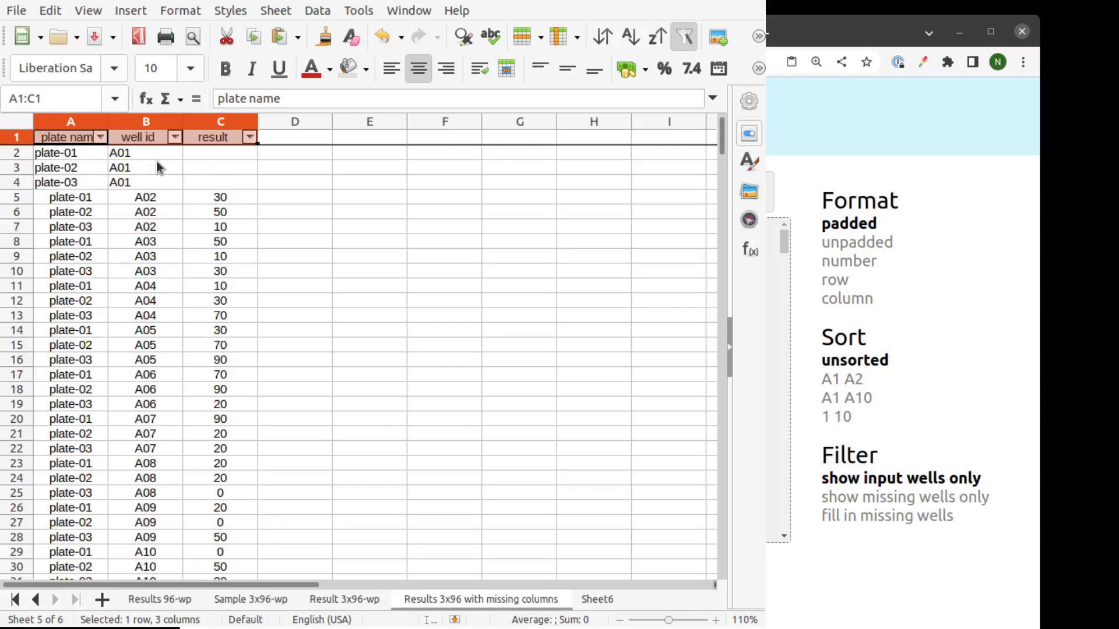
pyautogui.moveTo(72, 122); pyautogui.dragTo(135, 122)
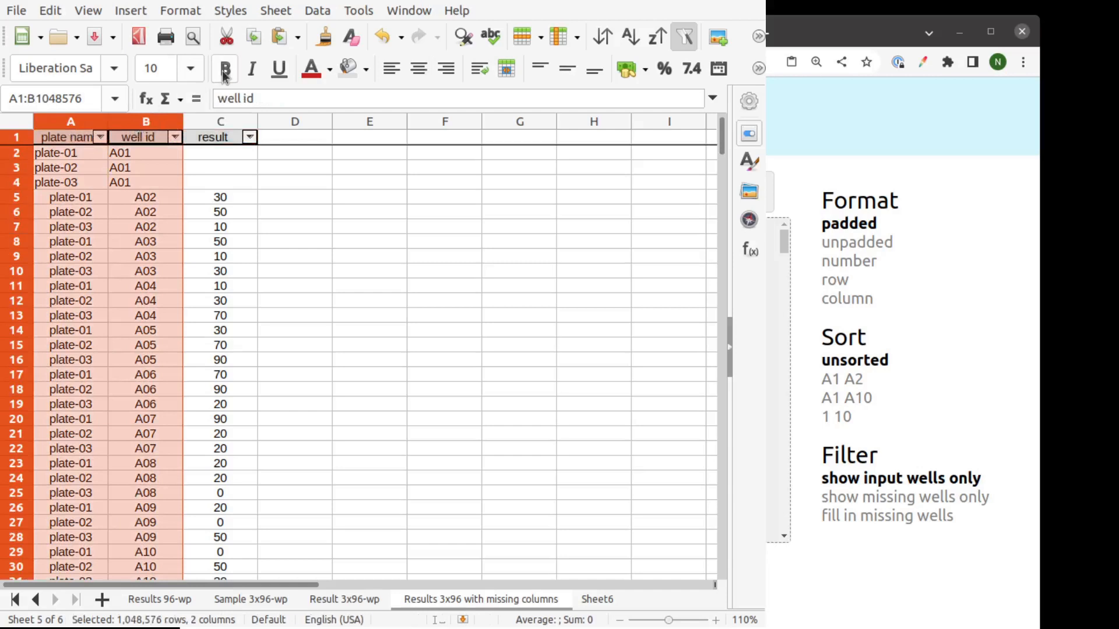
pyautogui.click(409, 76)
pyautogui.click(364, 254)
# - Examine the added wells that have no result in the sorted rows, such as A12 and B01
pyautogui.moveTo(237, 152); pyautogui.dragTo(232, 274)
pyautogui.click(303, 208)
pyautogui.scroll(-14, 304, 193)
pyautogui.scroll(4, 304, 194)
pyautogui.moveTo(156, 198); pyautogui.dragTo(158, 286)
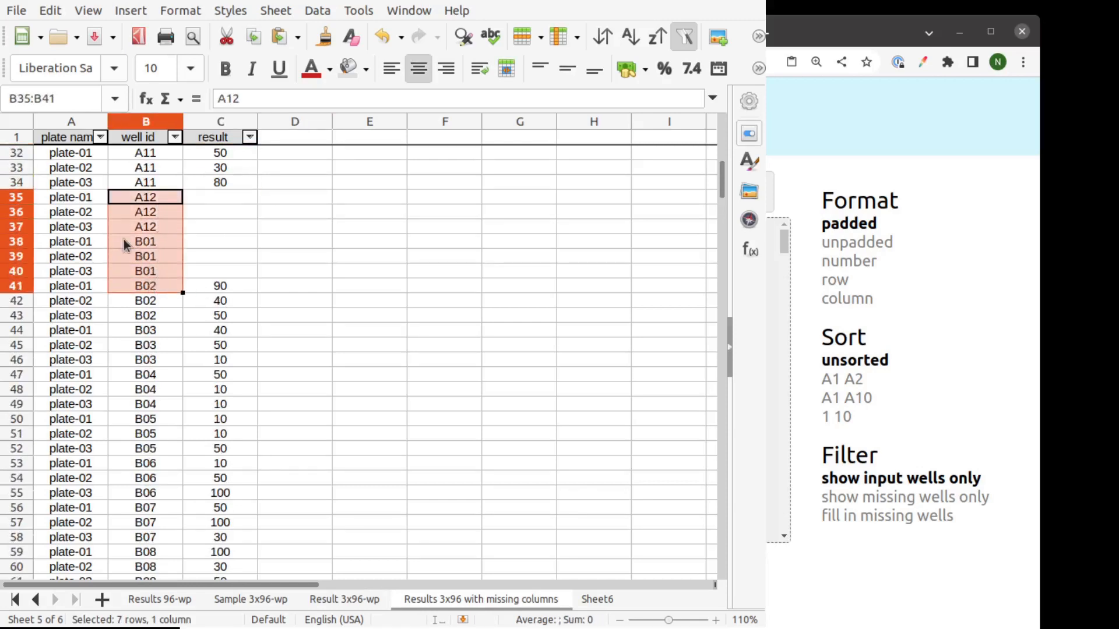
pyautogui.scroll(10, 122, 233)
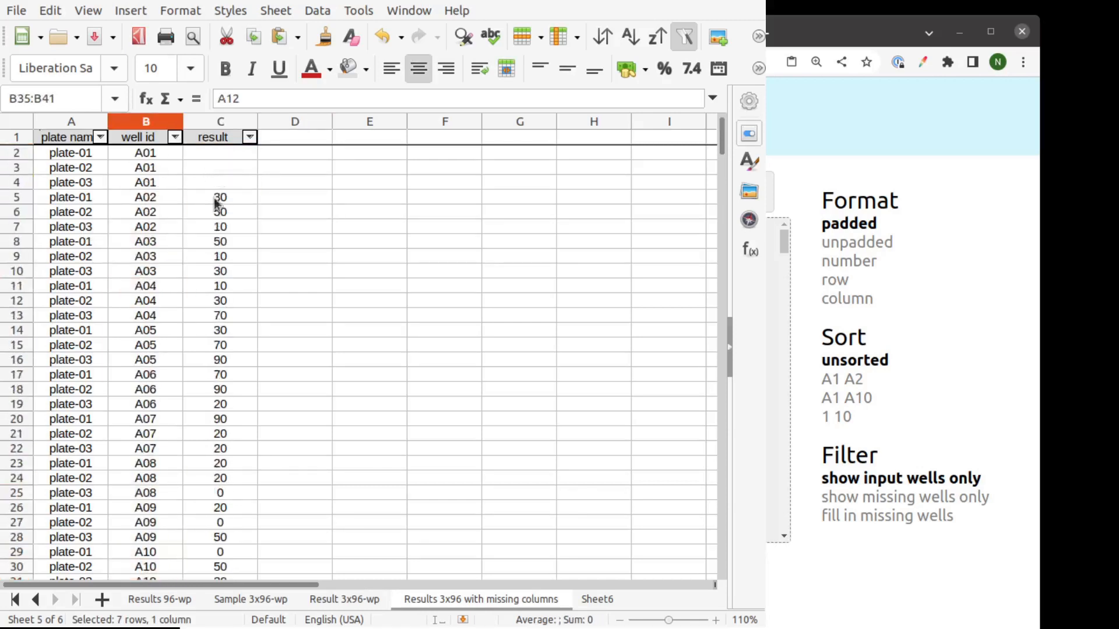
# - Sort the rows by plate name in ascending order and check the well id sequence within plate-01
pyautogui.click(100, 137)
pyautogui.click(81, 154)
pyautogui.click(238, 226)
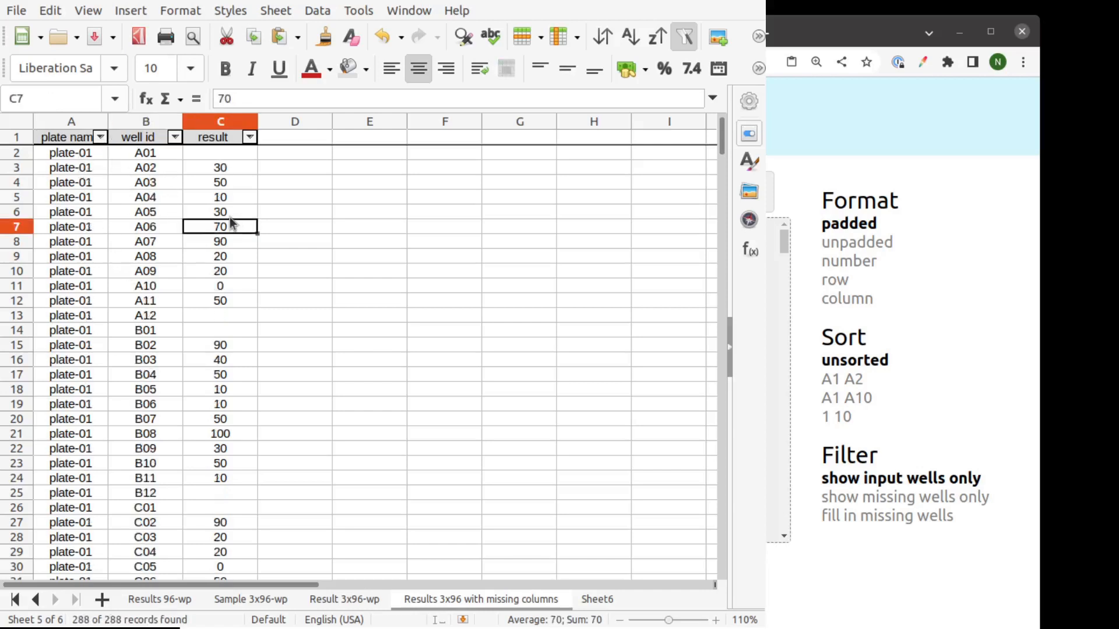
pyautogui.click(146, 156)
pyautogui.moveTo(146, 156); pyautogui.dragTo(146, 580)
pyautogui.scroll(-11, 233, 349)
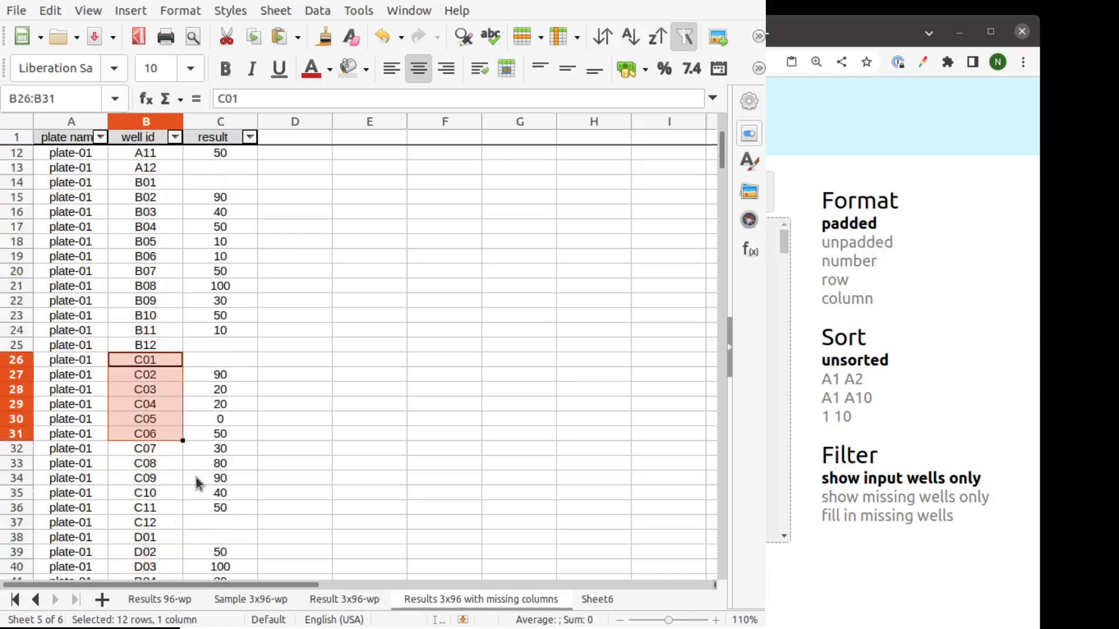
# - Switch to the Well IDs app, reload it and turn on Multiple Plates for 96-well plates
pyautogui.scroll(3, 263, 292)
pyautogui.scroll(9, 263, 289)
pyautogui.click(263, 289)
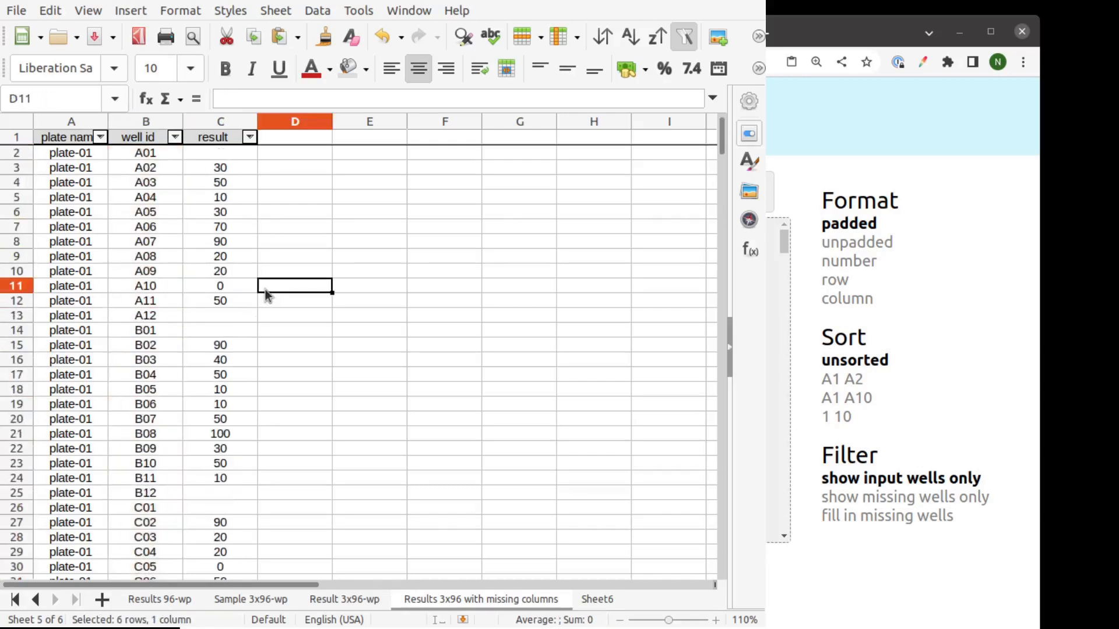
pyautogui.click(903, 559)
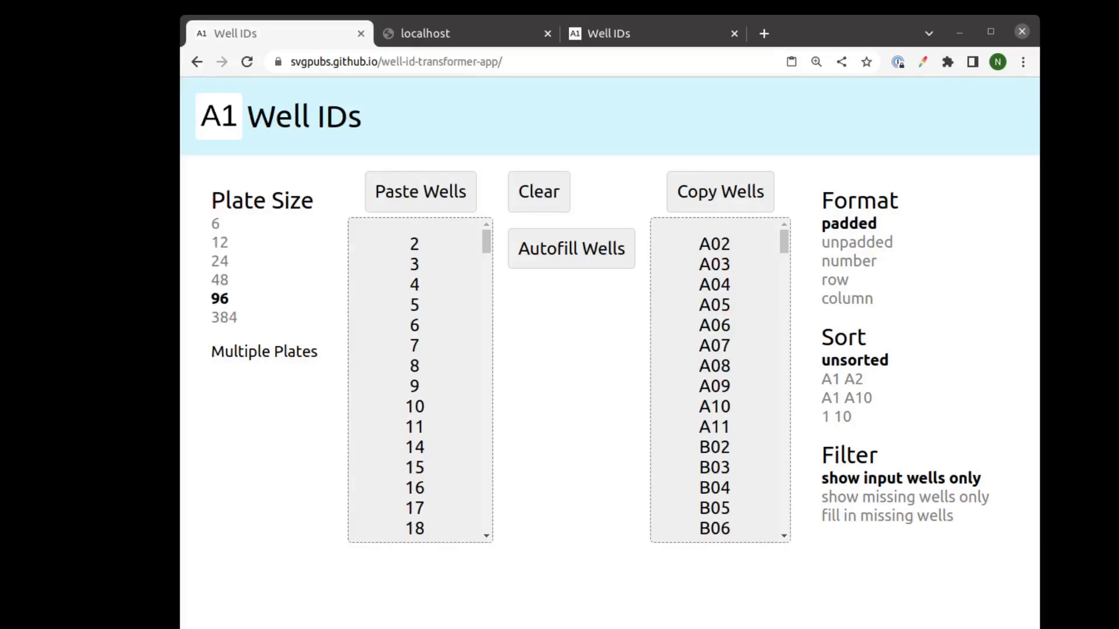
pyautogui.click(247, 61)
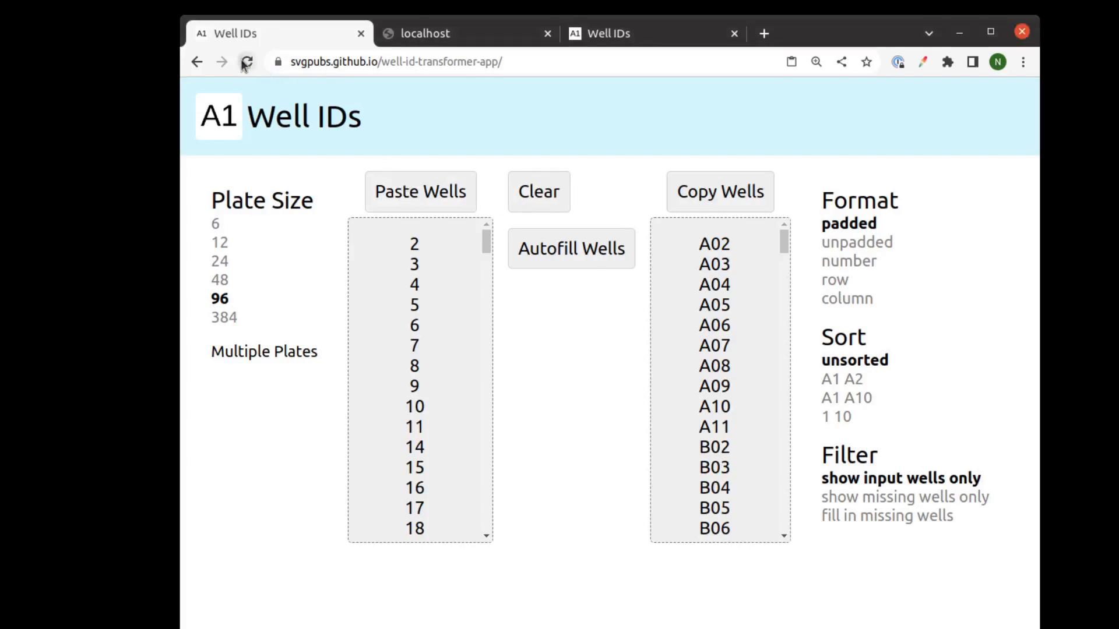
pyautogui.click(244, 356)
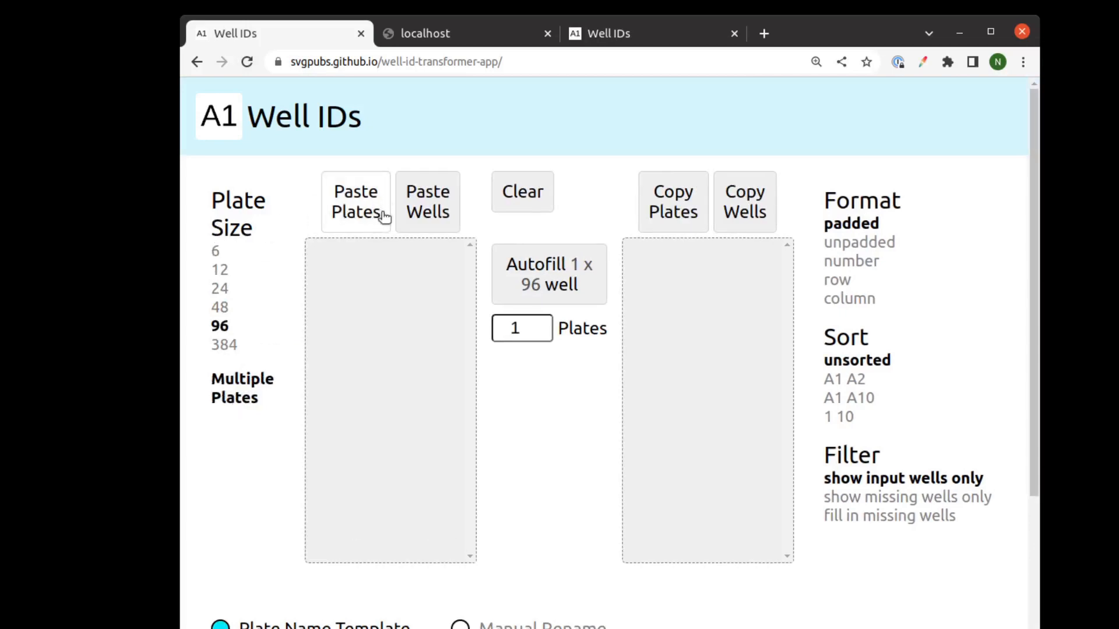
pyautogui.scroll(-4, 310, 546)
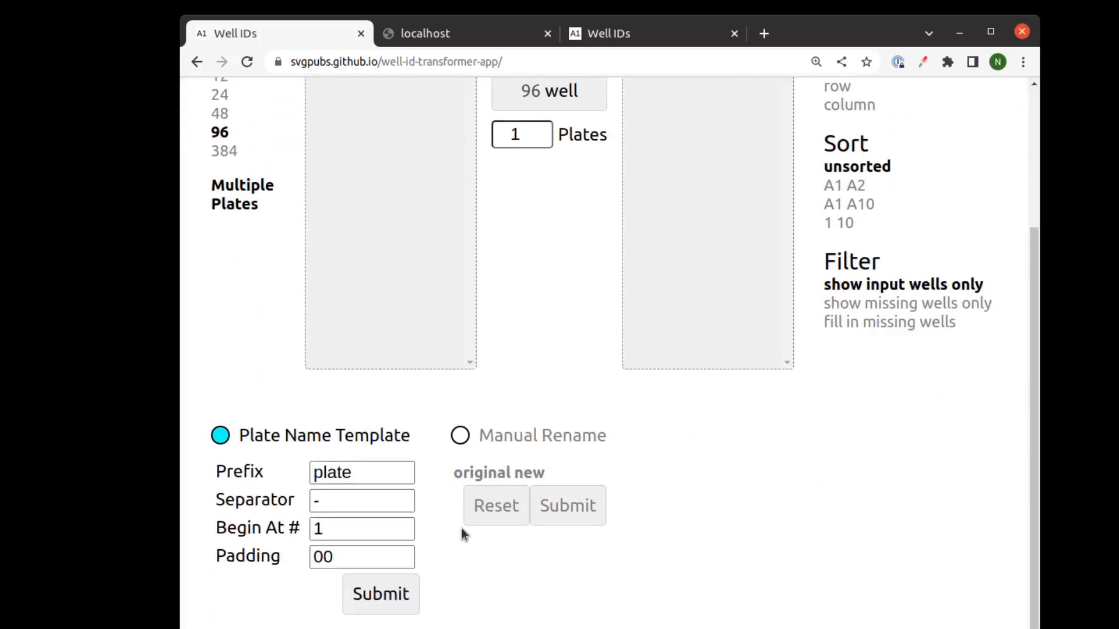
pyautogui.scroll(4, 379, 542)
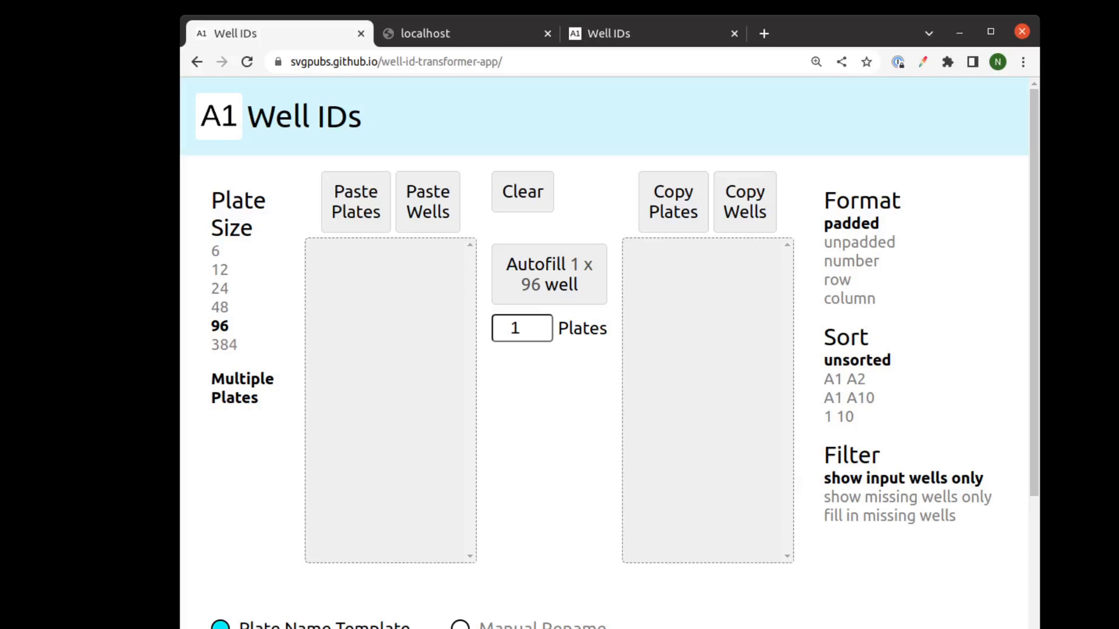
# - Copy the plate names in A2:A289 of the spreadsheet and paste them as the plates input in Well IDs
pyautogui.hotkey('alt', 'Tab')
pyautogui.click(79, 155)
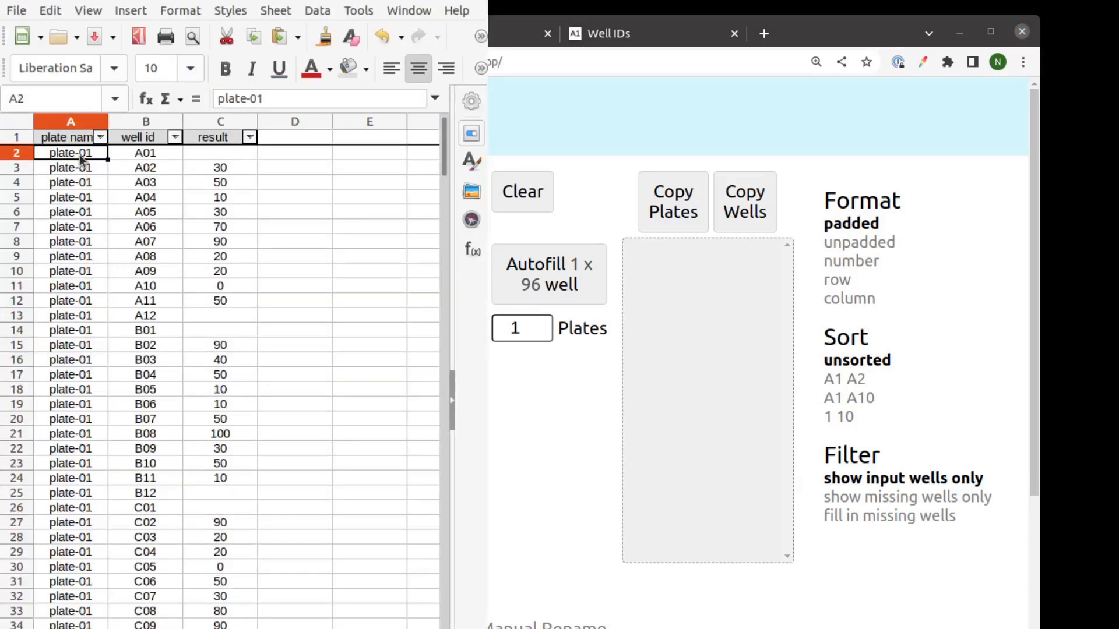
pyautogui.hotkey('ctrl', 'shift', 'Down')
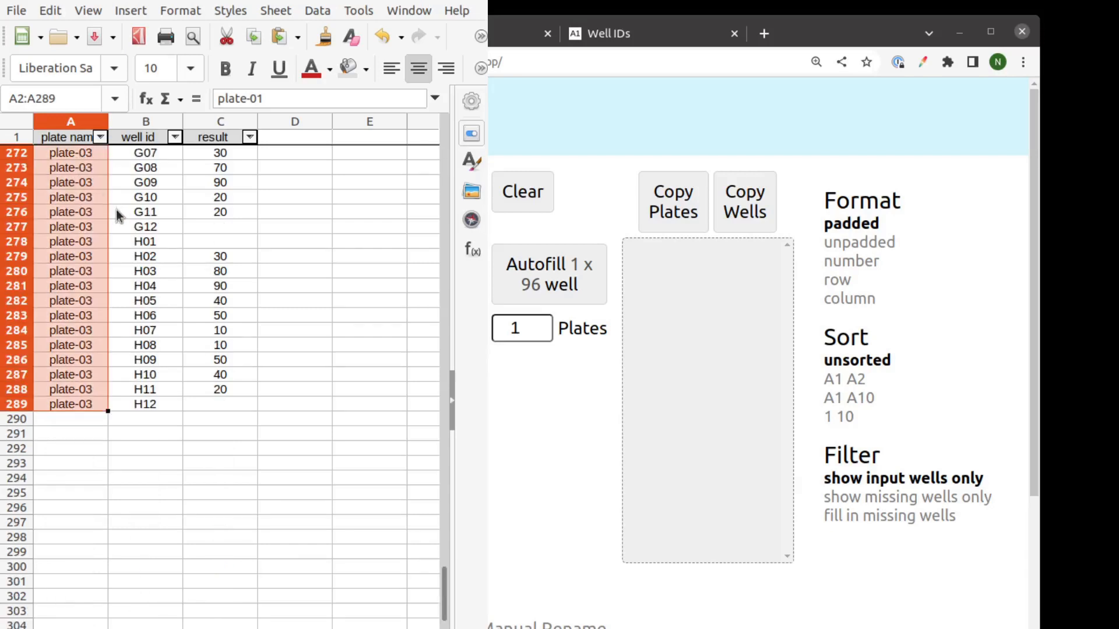
pyautogui.hotkey('ctrl', 'c')
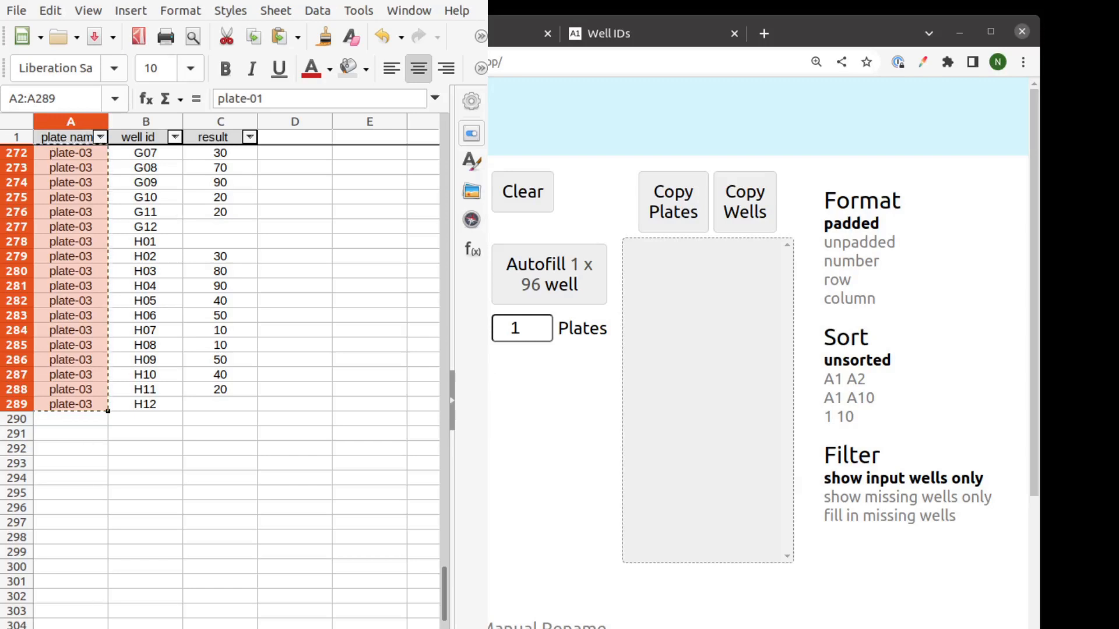
pyautogui.hotkey('alt', 'Tab')
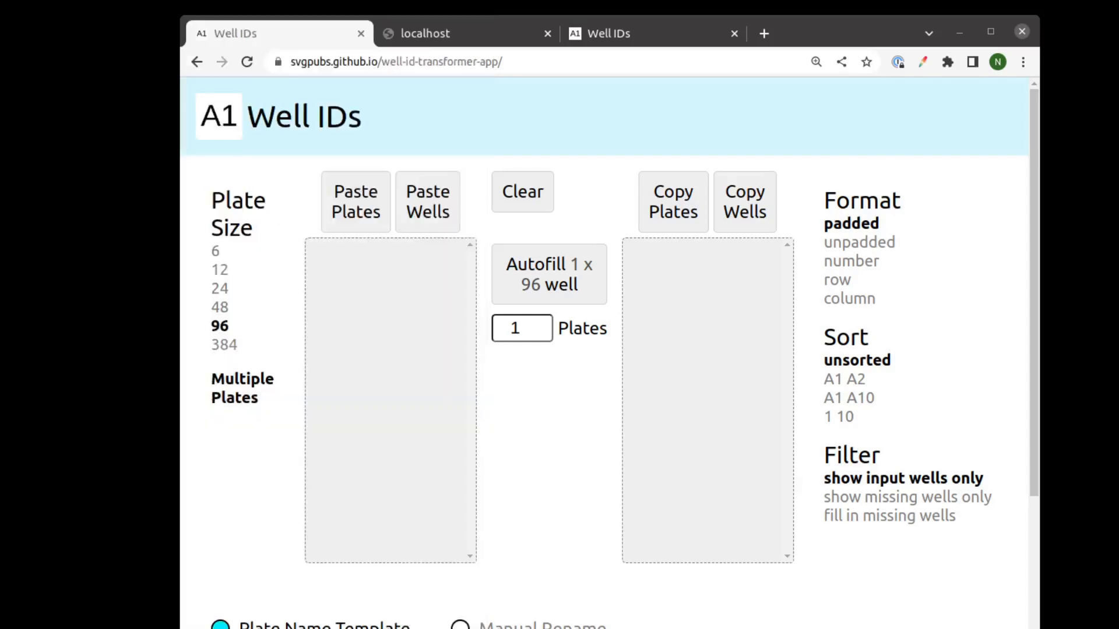
pyautogui.click(343, 207)
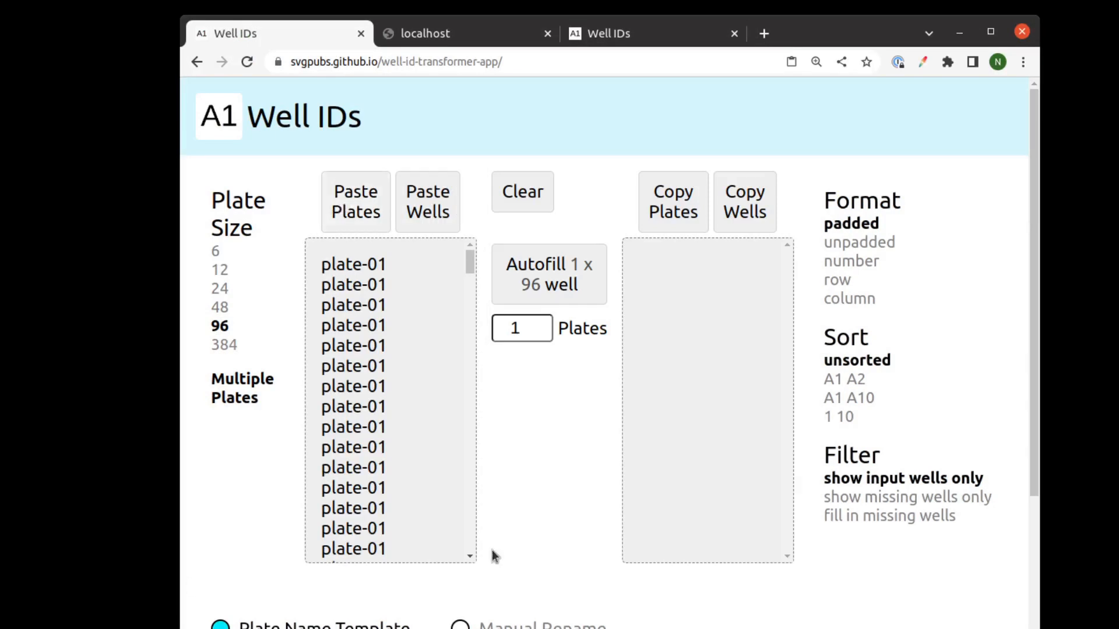
# - Copy the well ids in B2:B289 of the spreadsheet and paste them as the wells input in Well IDs
pyautogui.hotkey('alt', 'Tab')
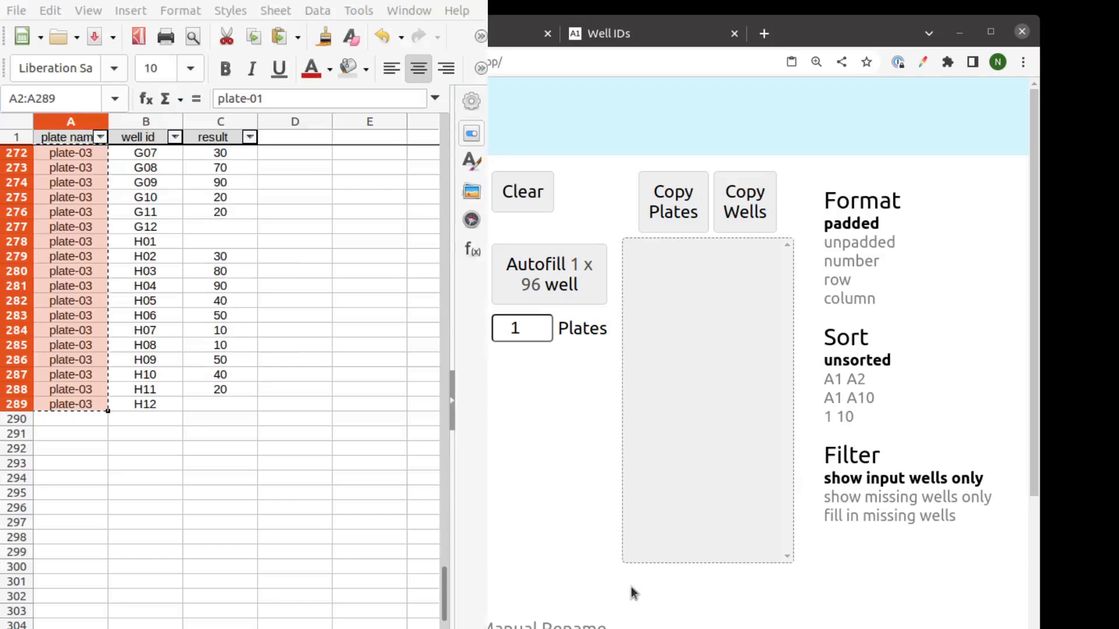
pyautogui.click(319, 554)
pyautogui.scroll(15, 305, 487)
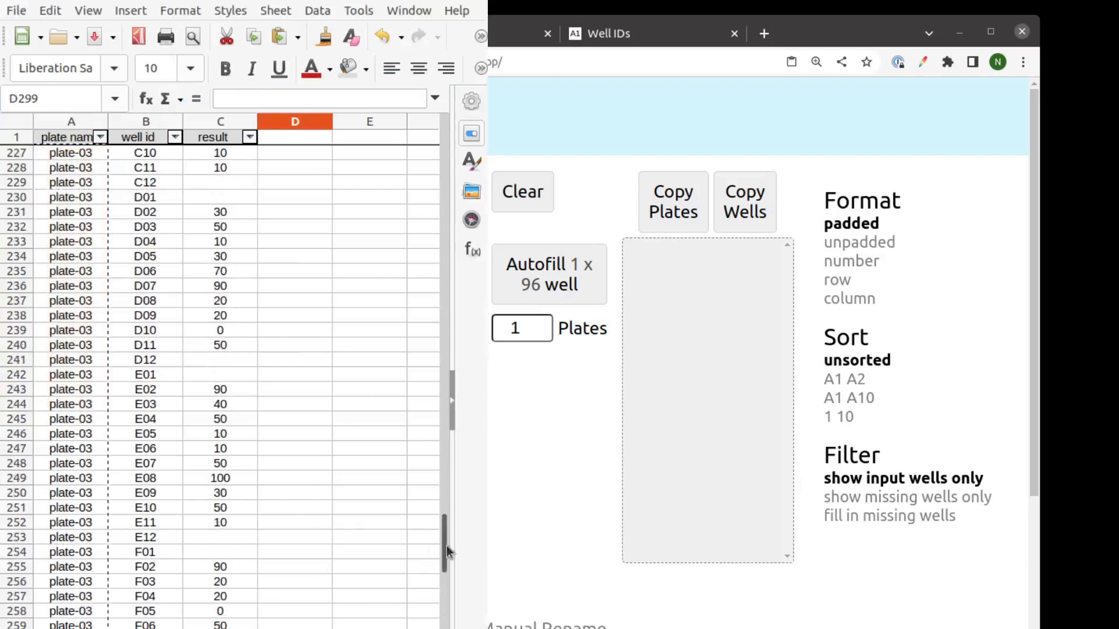
pyautogui.moveTo(444, 533); pyautogui.dragTo(444, 145)
pyautogui.click(145, 156)
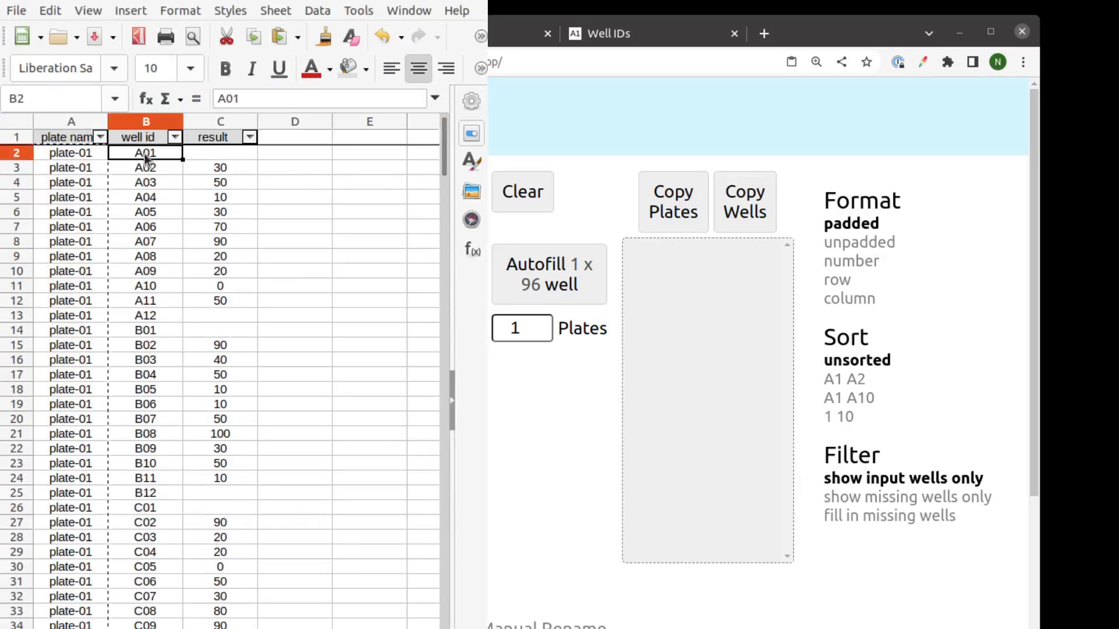
pyautogui.hotkey('ctrl', 'shift', 'Down')
pyautogui.hotkey('ctrl', 'c')
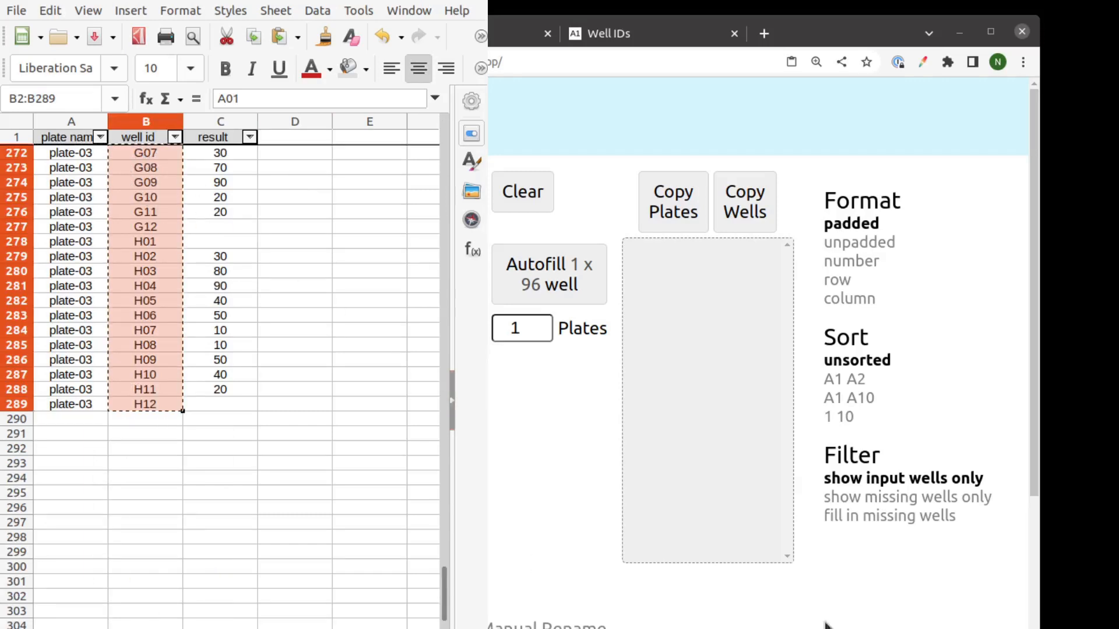
pyautogui.click(651, 313)
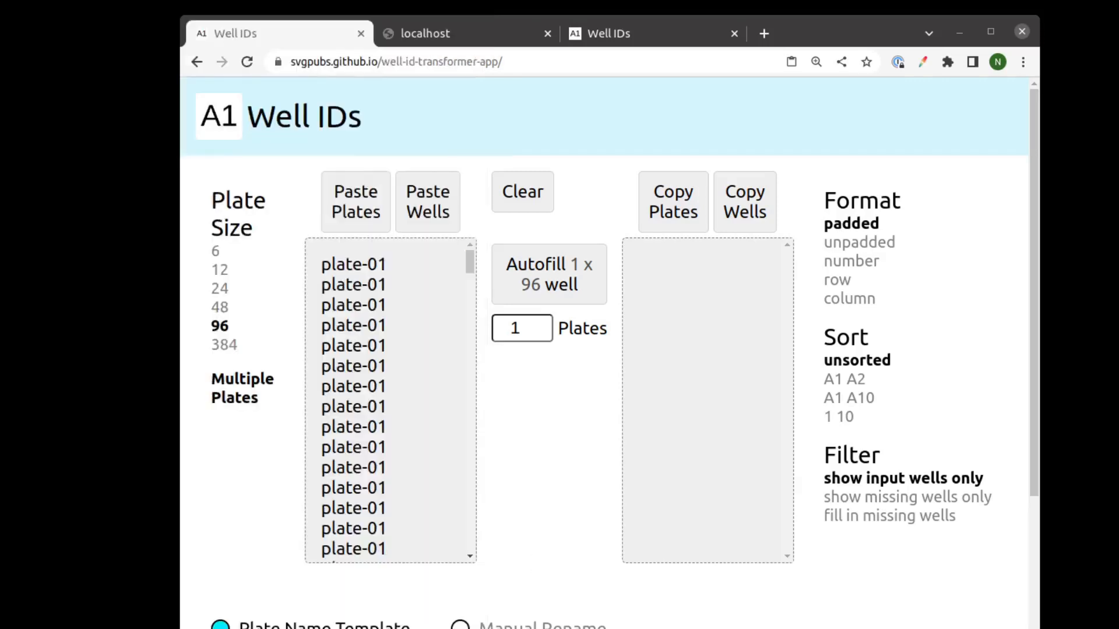
pyautogui.click(440, 205)
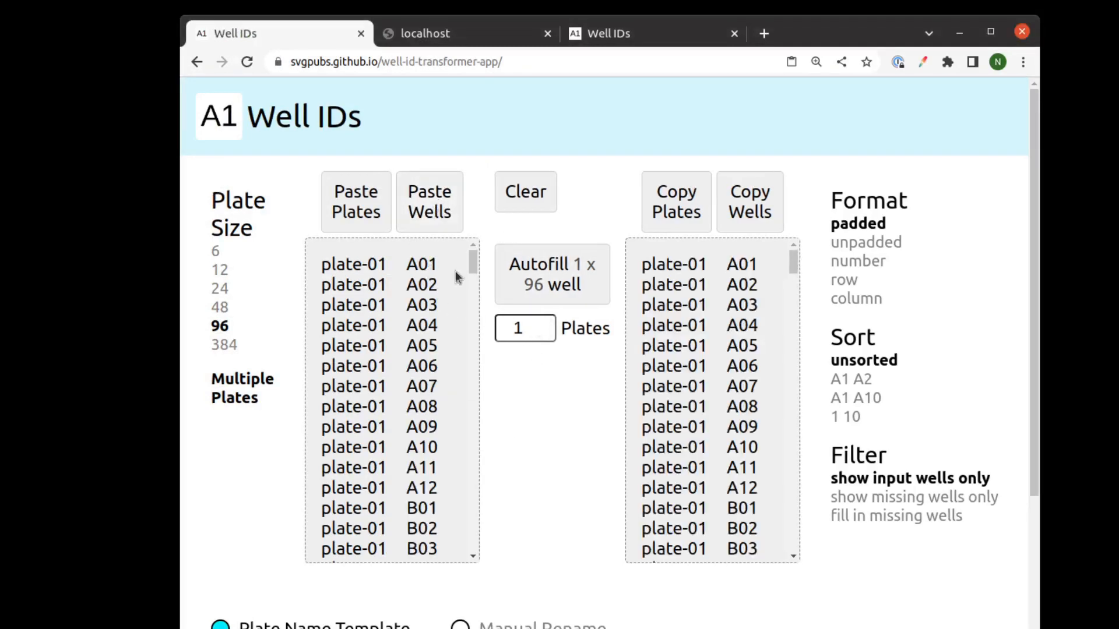
# - Set the output format to unpadded and review the input list down to the plate-03 wells
pyautogui.click(855, 244)
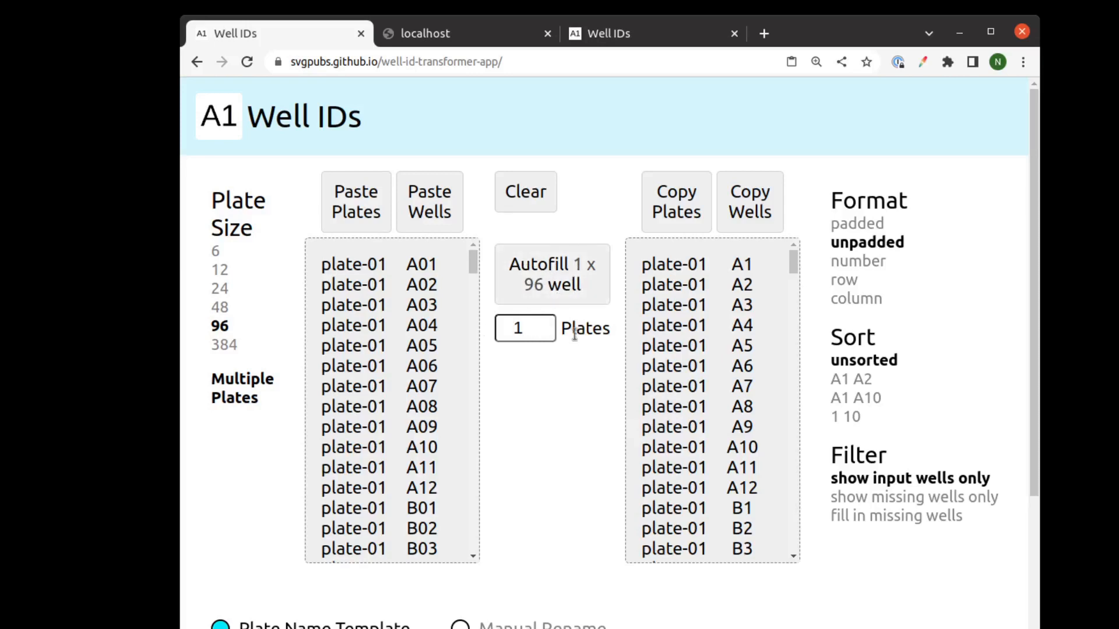
pyautogui.scroll(-10, 402, 309)
pyautogui.moveTo(473, 295)
pyautogui.mouseDown()
pyautogui.moveTo(473, 507)
pyautogui.moveTo(473, 289)
pyautogui.mouseUp()
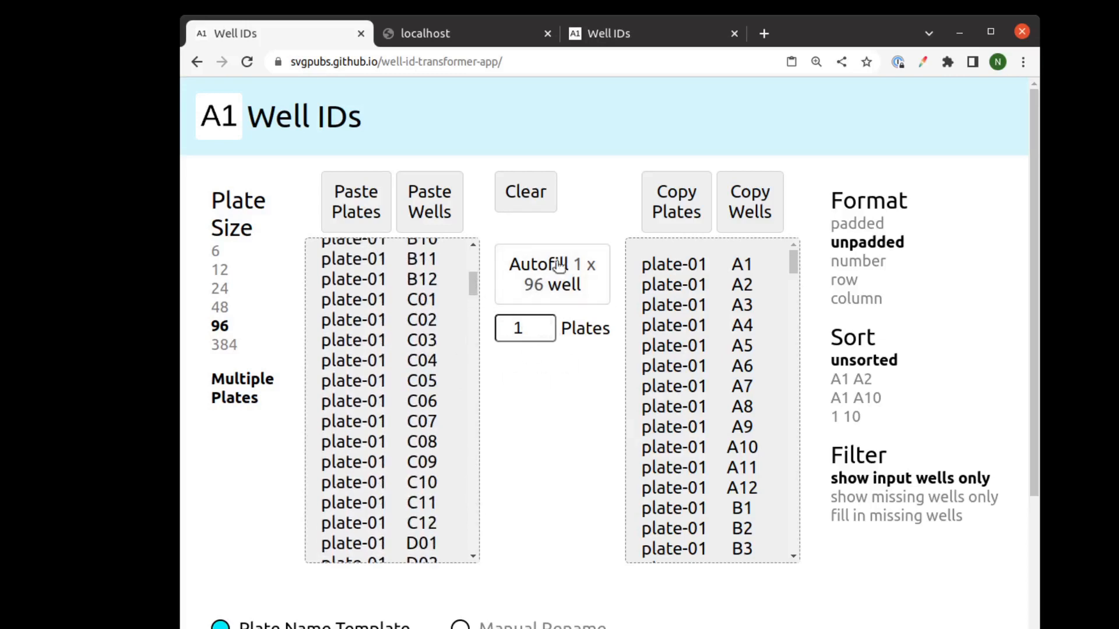
pyautogui.moveTo(473, 291); pyautogui.dragTo(439, 532)
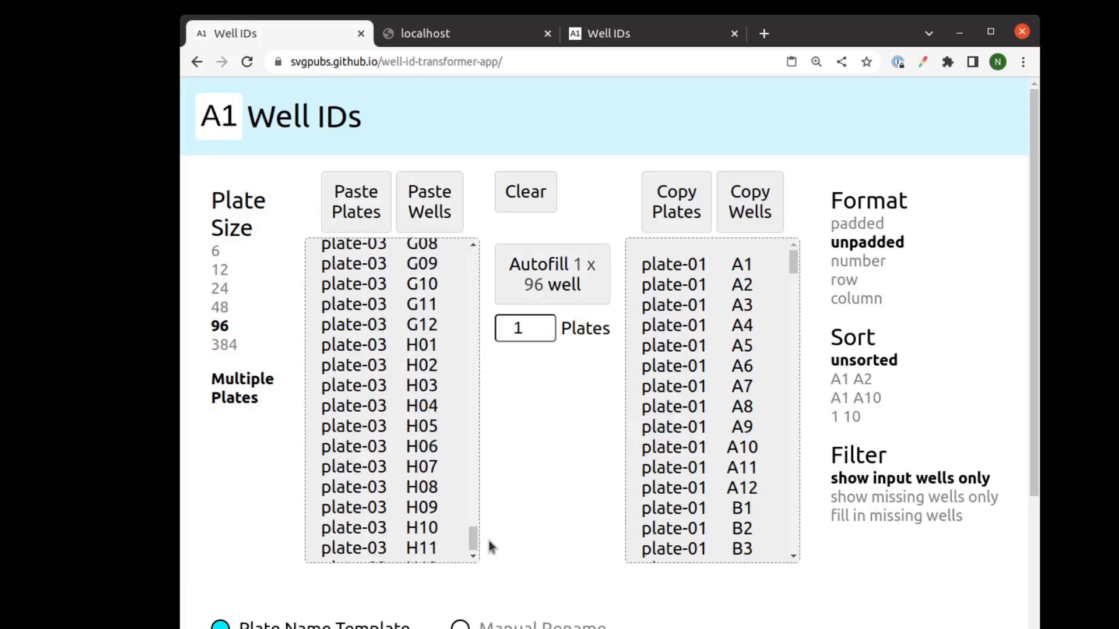
pyautogui.moveTo(472, 539); pyautogui.dragTo(514, 474)
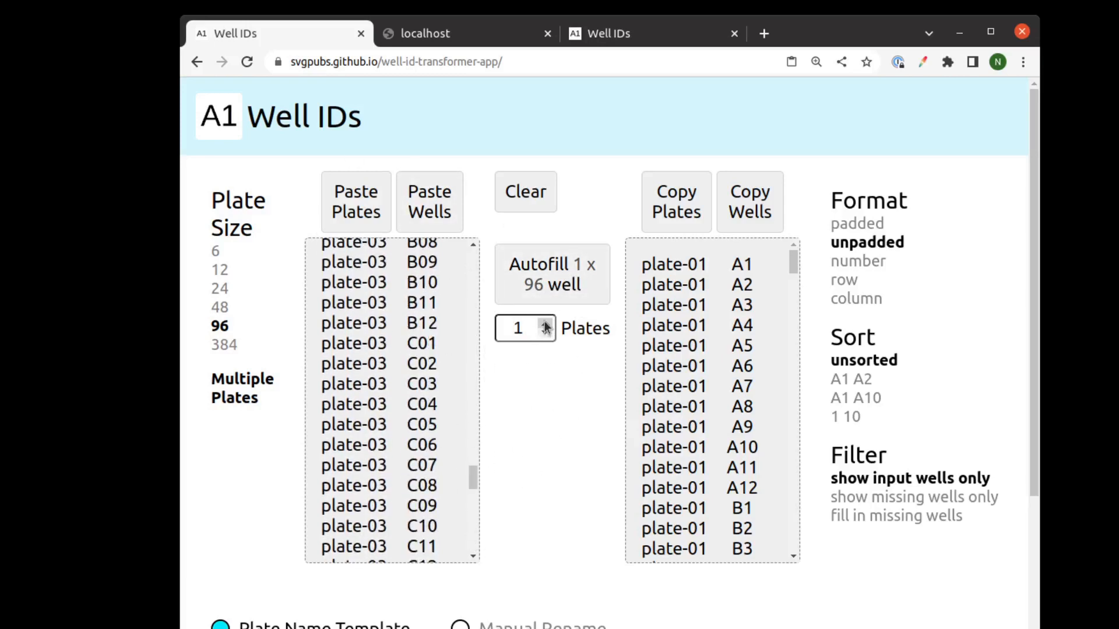
# - Manually rename plate-01 to my-manual-name, plate-02 to second plate and plate-03 to thridpl, and apply the new names
pyautogui.scroll(-3, 536, 442)
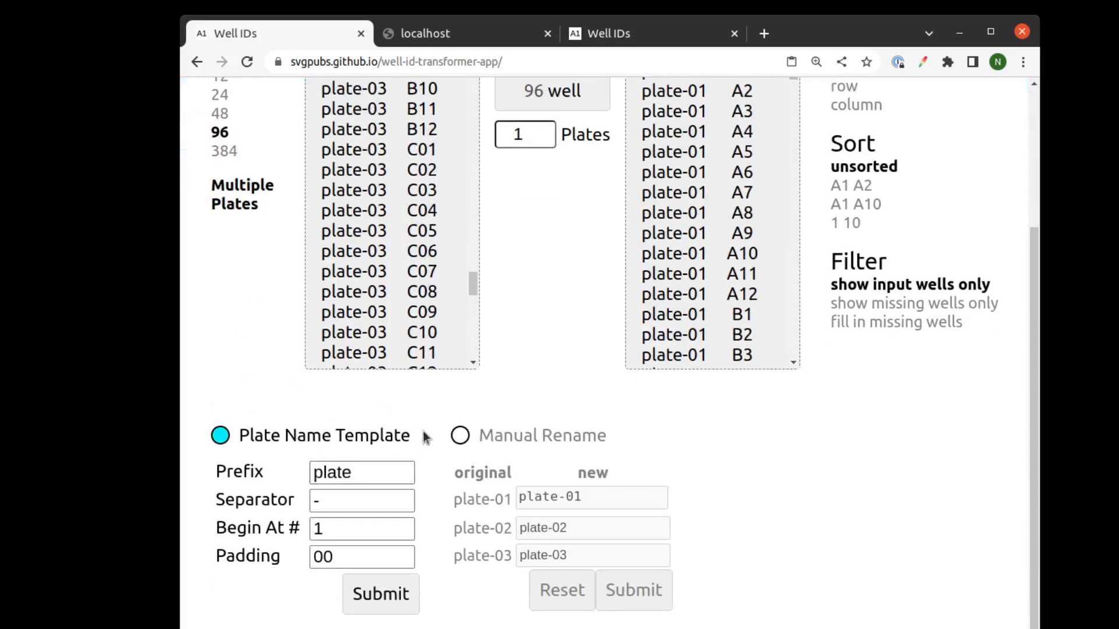
pyautogui.click(460, 439)
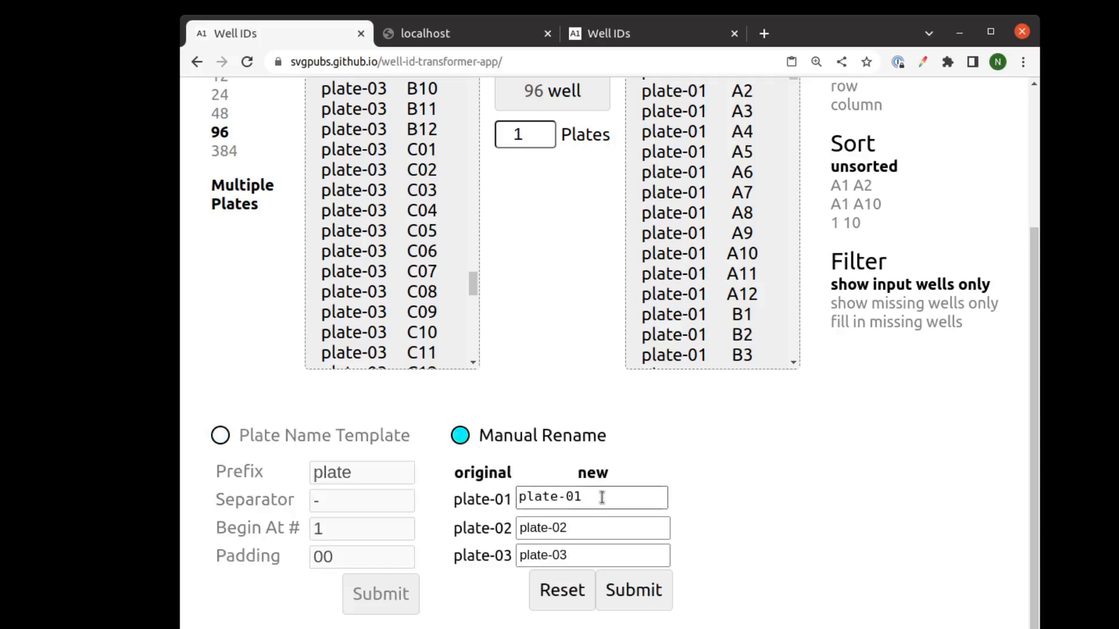
pyautogui.moveTo(600, 495); pyautogui.dragTo(474, 494)
pyautogui.write('m')
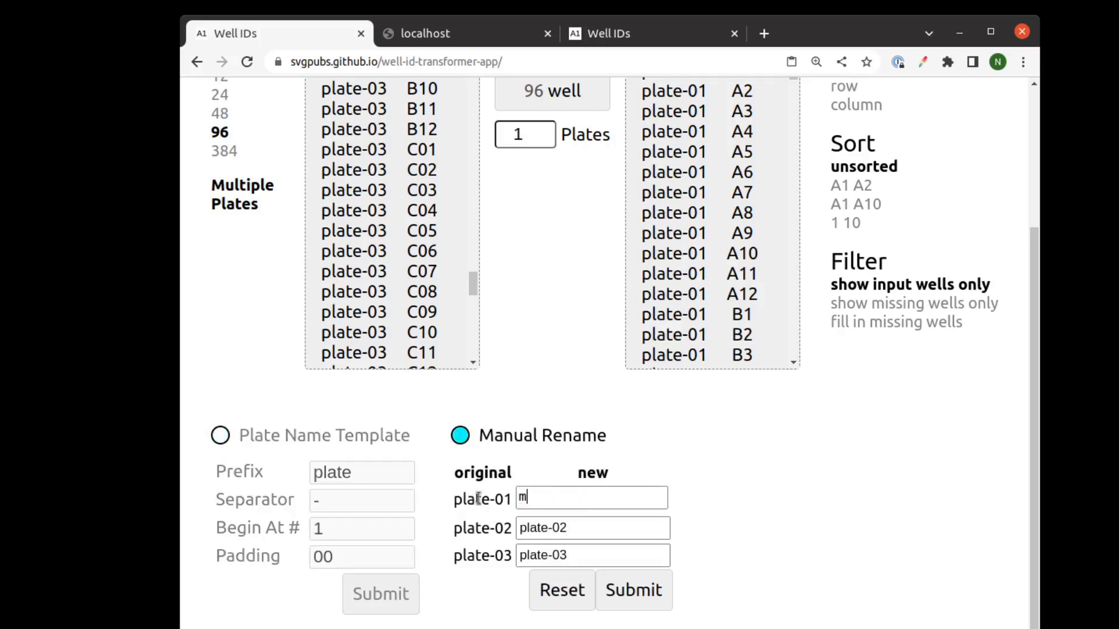
pyautogui.write('y-manual-name')
pyautogui.moveTo(561, 527); pyautogui.dragTo(506, 527)
pyautogui.write('second plate')
pyautogui.moveTo(575, 556); pyautogui.dragTo(482, 551)
pyautogui.write('thr')
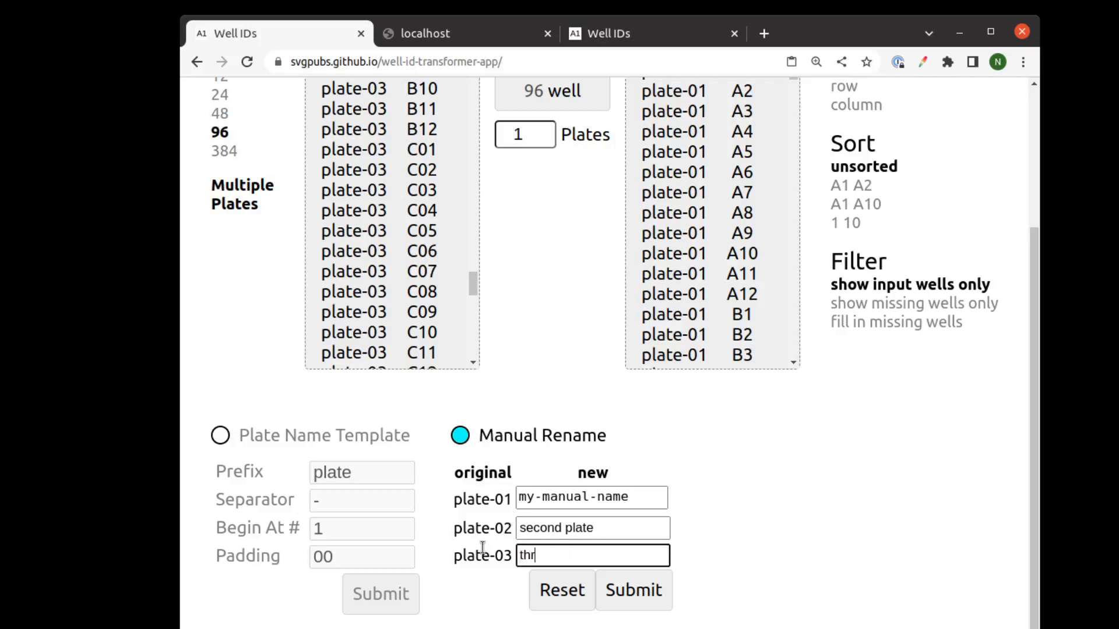
pyautogui.write('idpl')
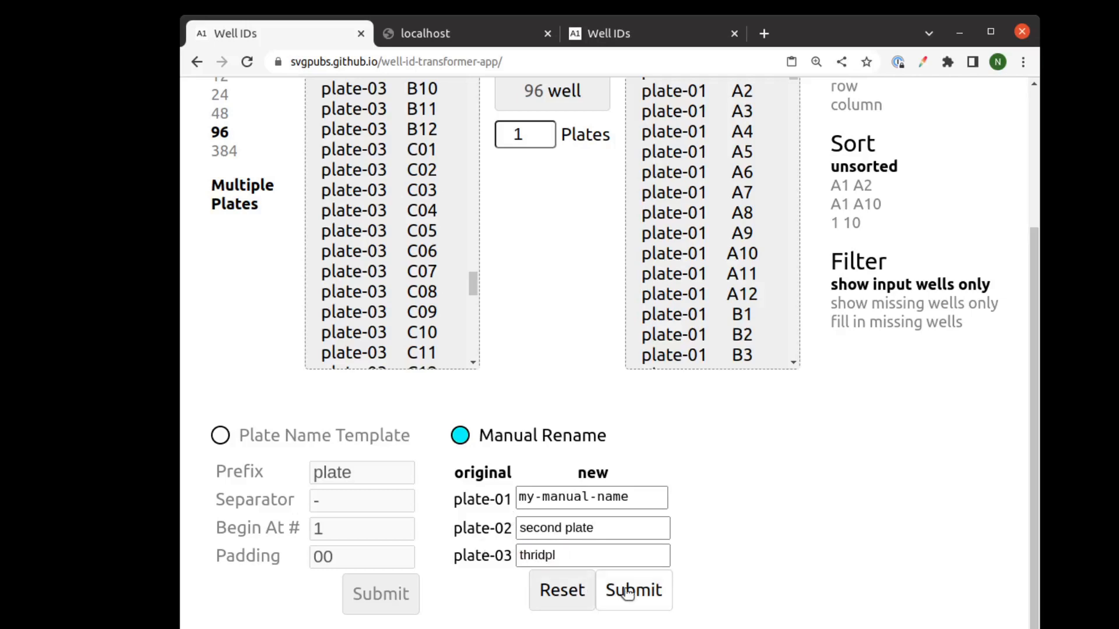
pyautogui.click(632, 590)
pyautogui.scroll(3, 747, 478)
pyautogui.scroll(1, 747, 477)
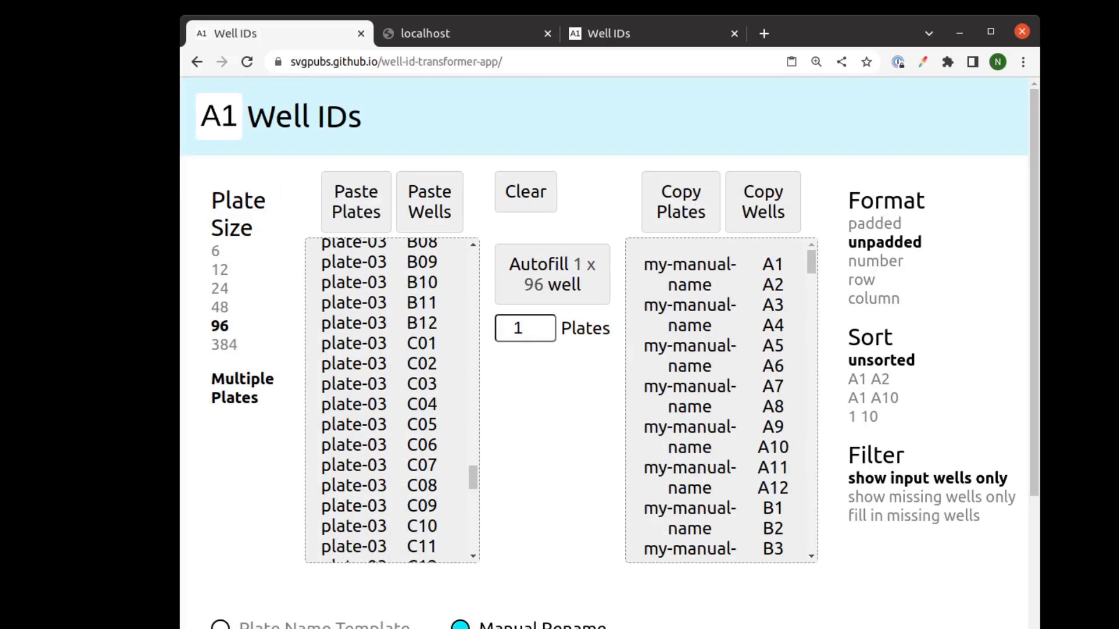
# - Paste the renamed plates from Well IDs into column D of the results spreadsheet, starting at D2
pyautogui.hotkey('alt', 'Tab')
pyautogui.click(247, 273)
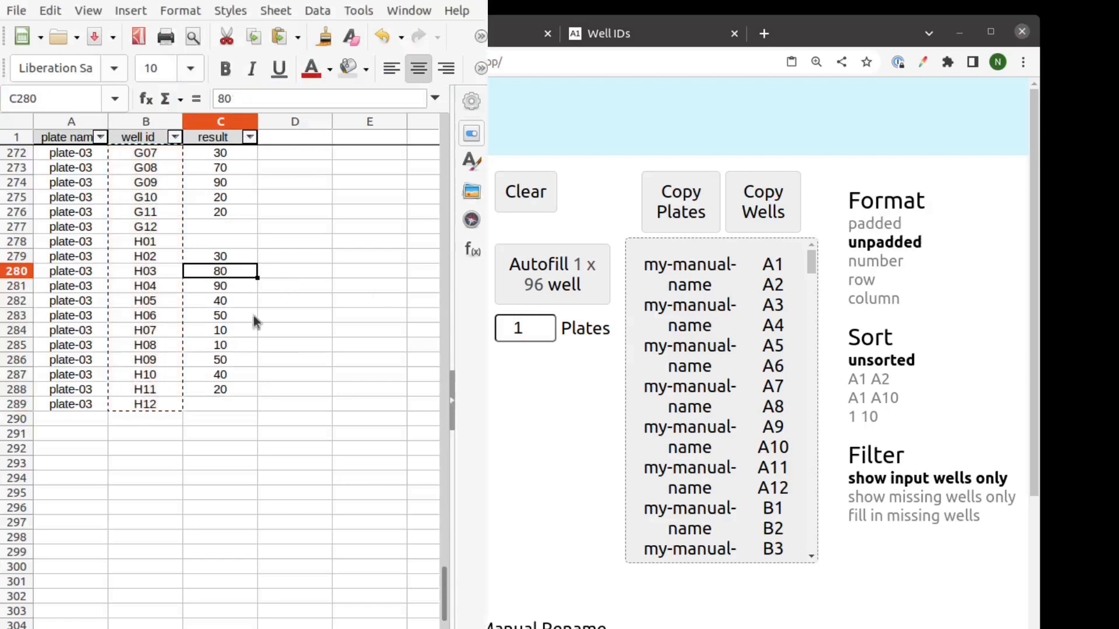
pyautogui.moveTo(444, 577); pyautogui.dragTo(444, 134)
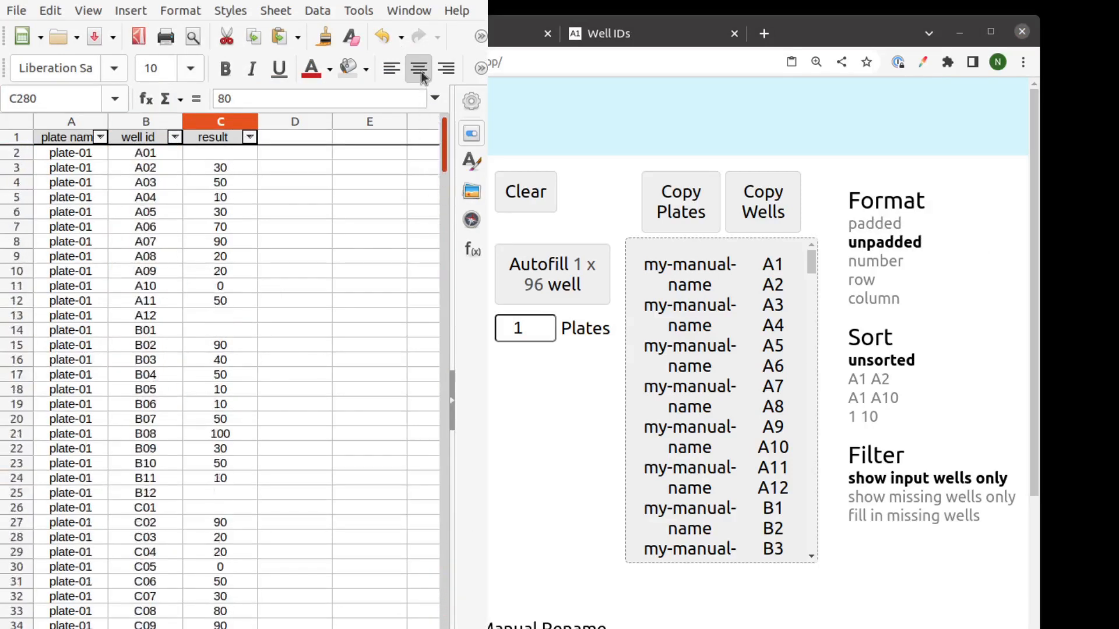
pyautogui.click(307, 153)
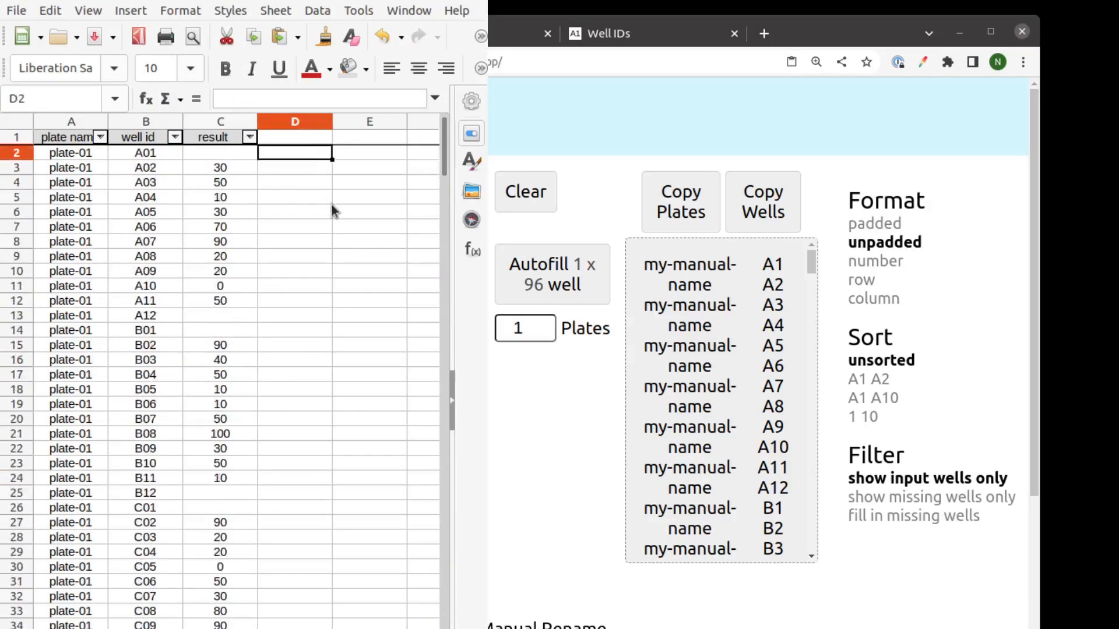
pyautogui.hotkey('ctrl', 'v')
pyautogui.scroll(-18, 338, 200)
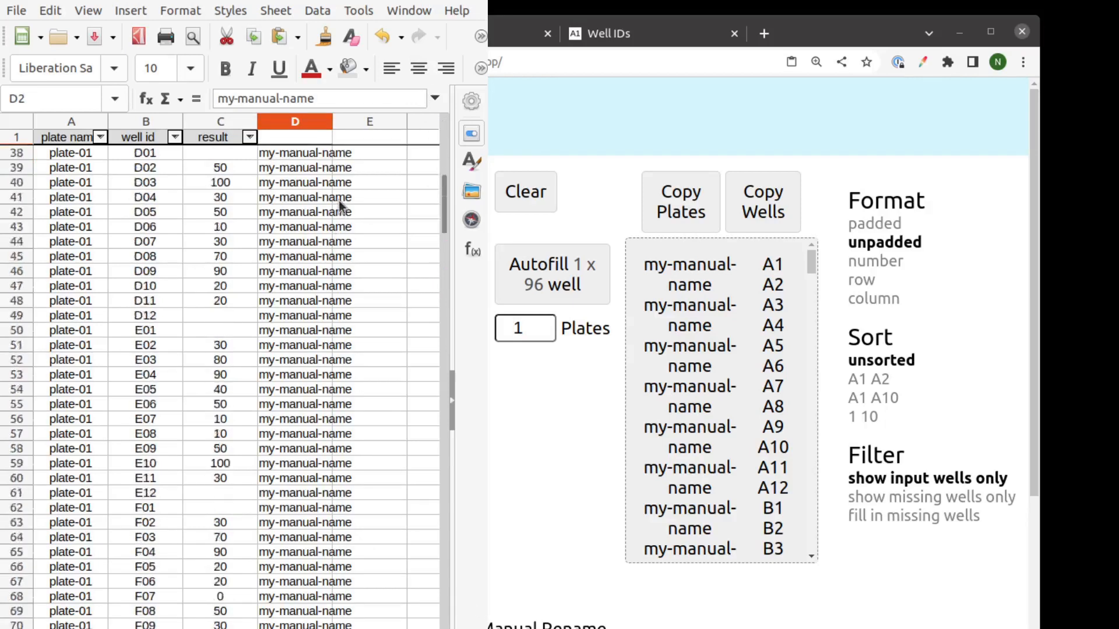
pyautogui.moveTo(444, 240); pyautogui.dragTo(443, 157)
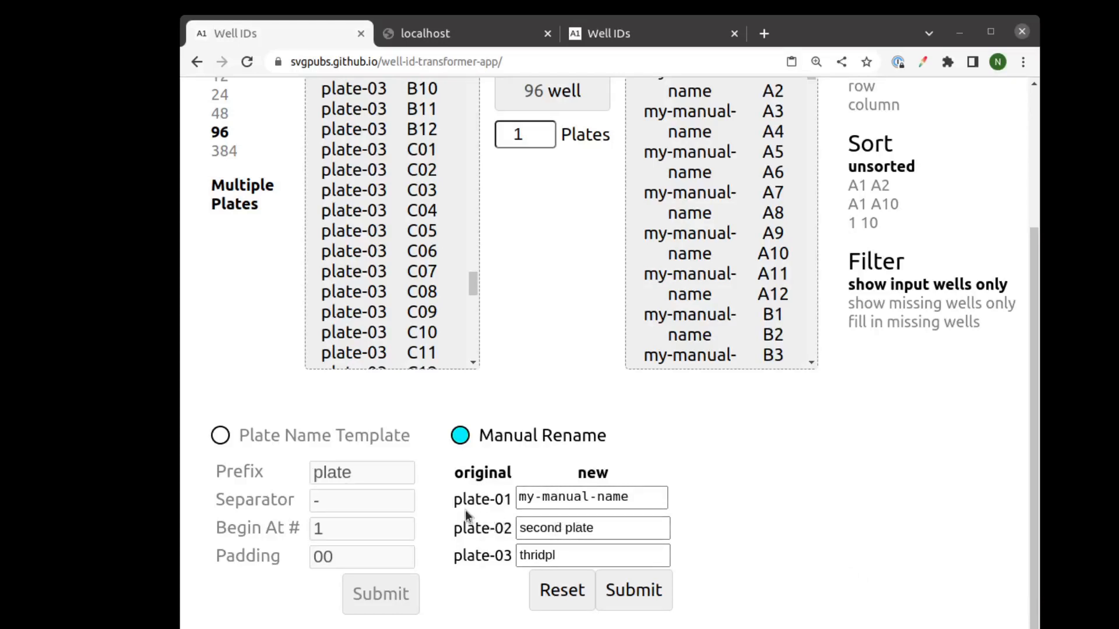
# - Copy the original plate names plate-01 to plate-03 from the manual rename table into A1:A3 of the blank spreadsheet
pyautogui.moveTo(455, 500); pyautogui.dragTo(567, 554)
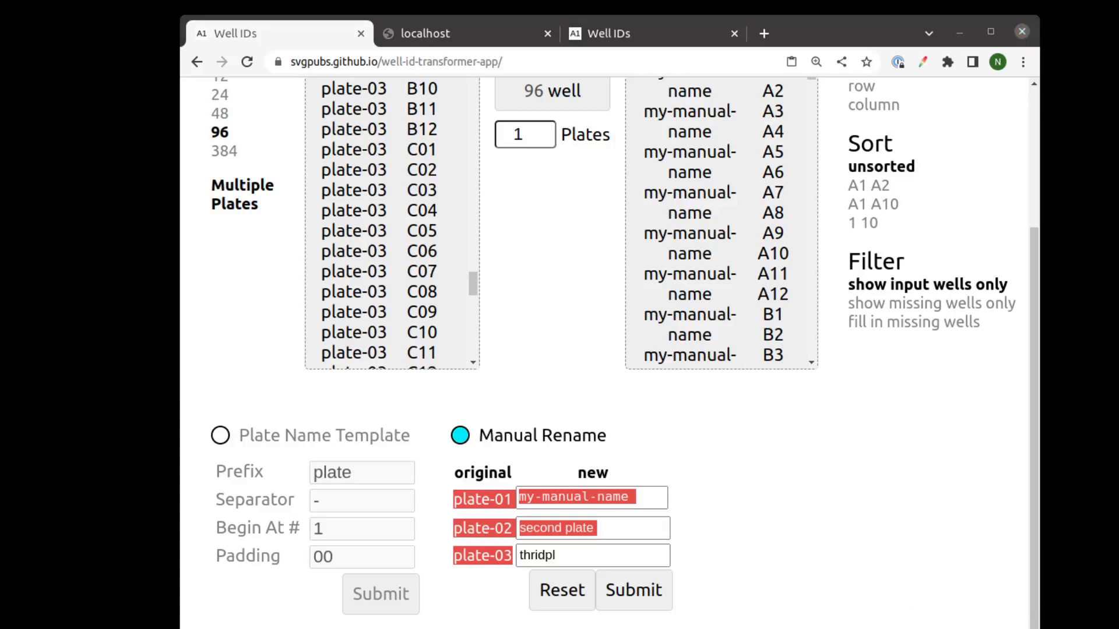
pyautogui.hotkey('alt', 'Tab')
pyautogui.click(310, 628)
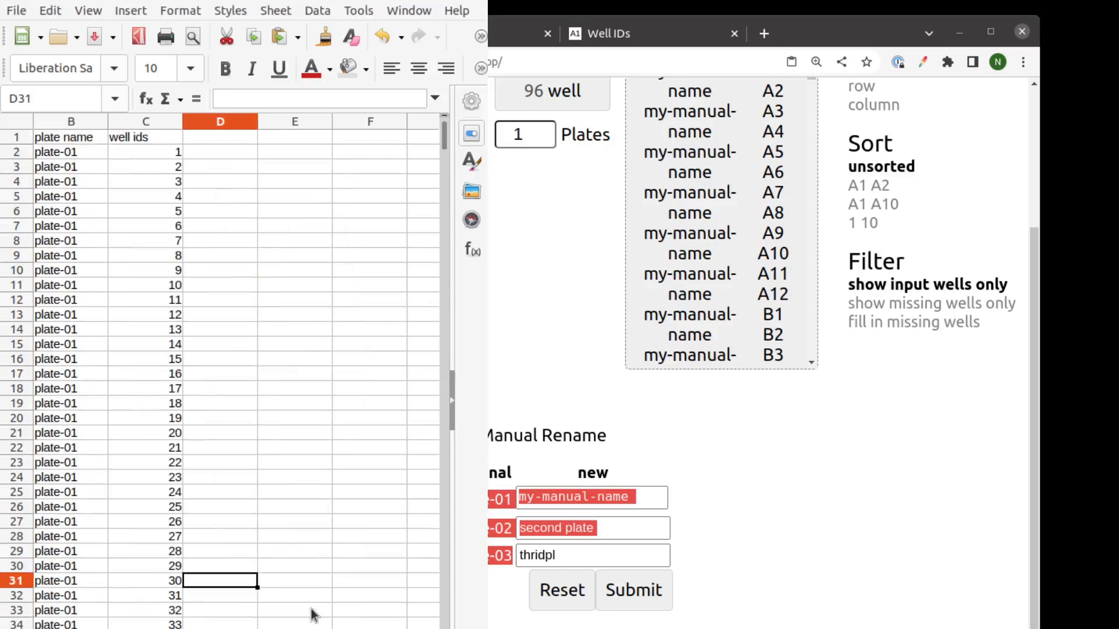
pyautogui.click(118, 628)
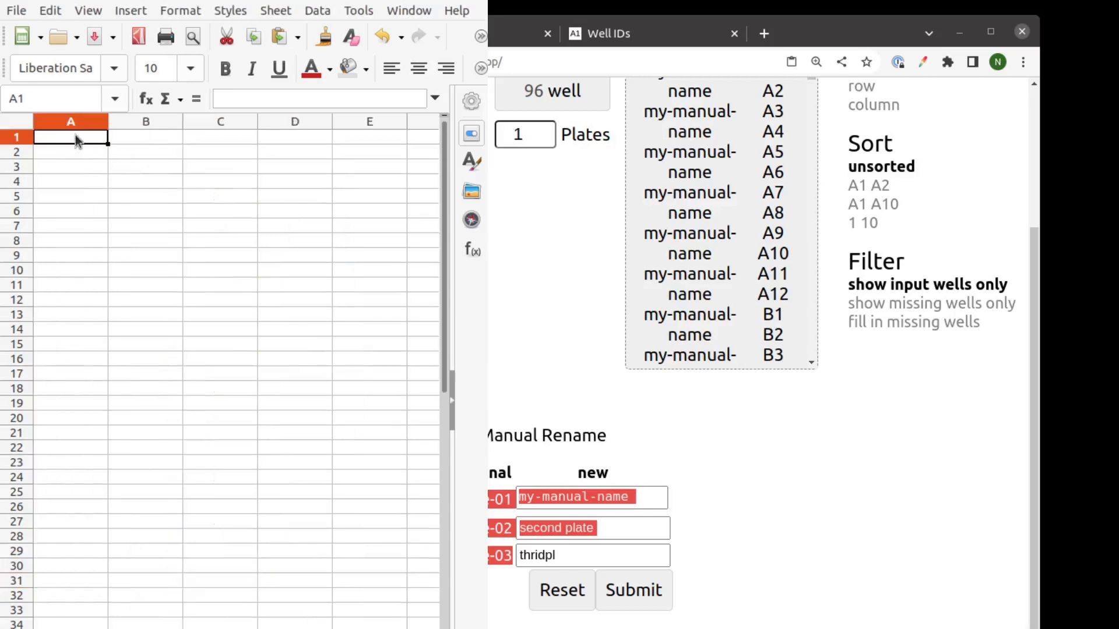
pyautogui.write('plate-01 plate-02 plate-03')
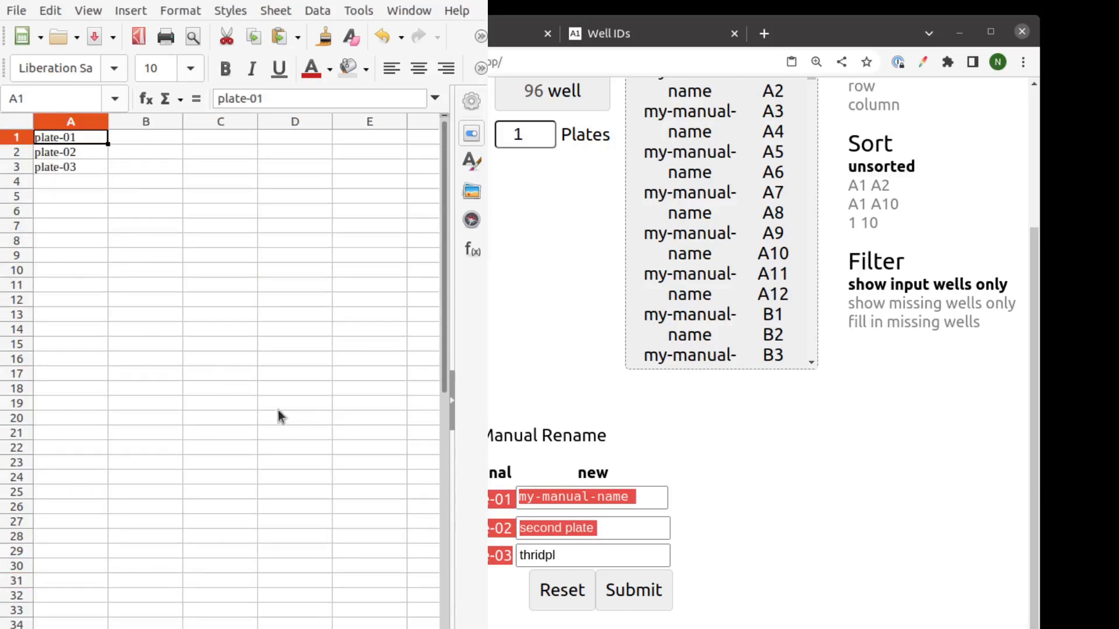
pyautogui.click(165, 300)
pyautogui.moveTo(70, 138); pyautogui.dragTo(96, 170)
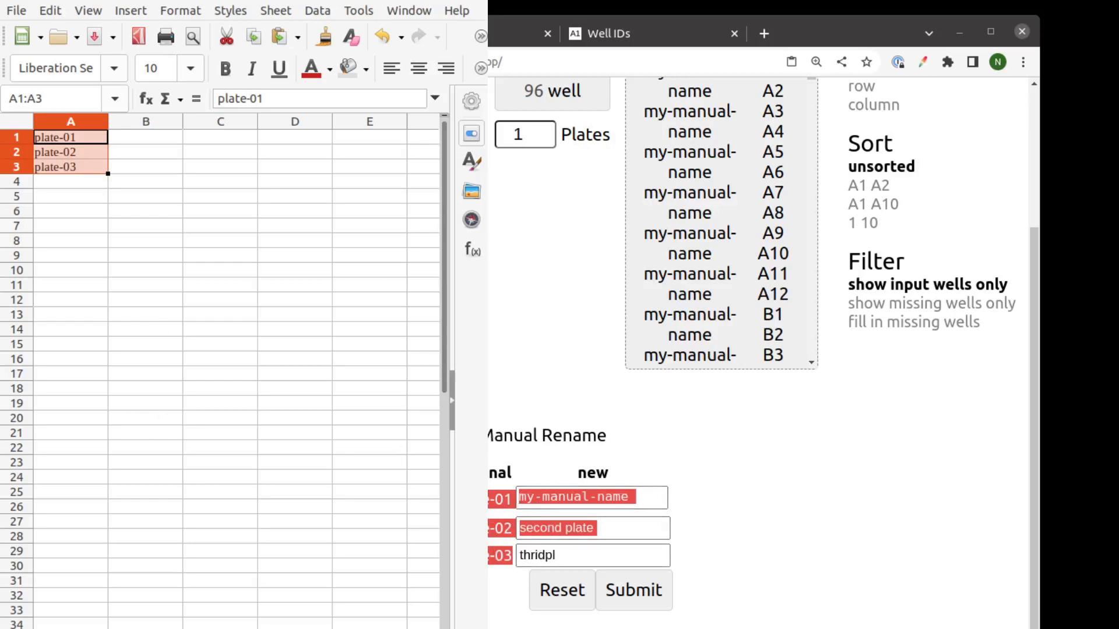
pyautogui.click(303, 255)
# - Enter the new plate names 1, 2 and 3 in B1:B3 of the spreadsheet and copy them
pyautogui.click(128, 141)
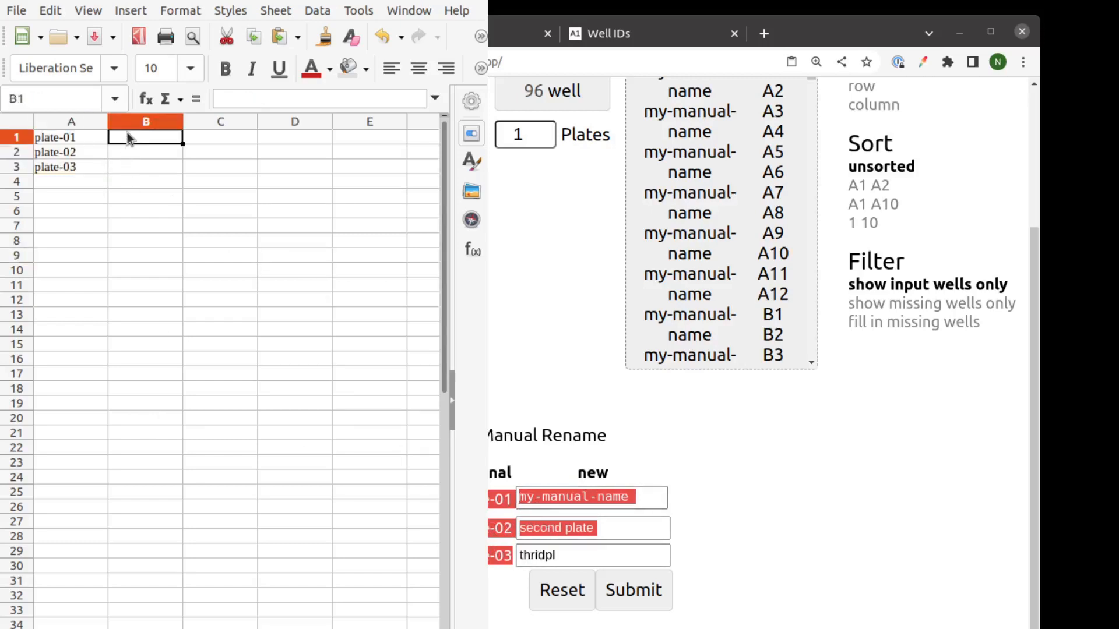
pyautogui.write('1')
pyautogui.press('Return')
pyautogui.write('2')
pyautogui.press('Return')
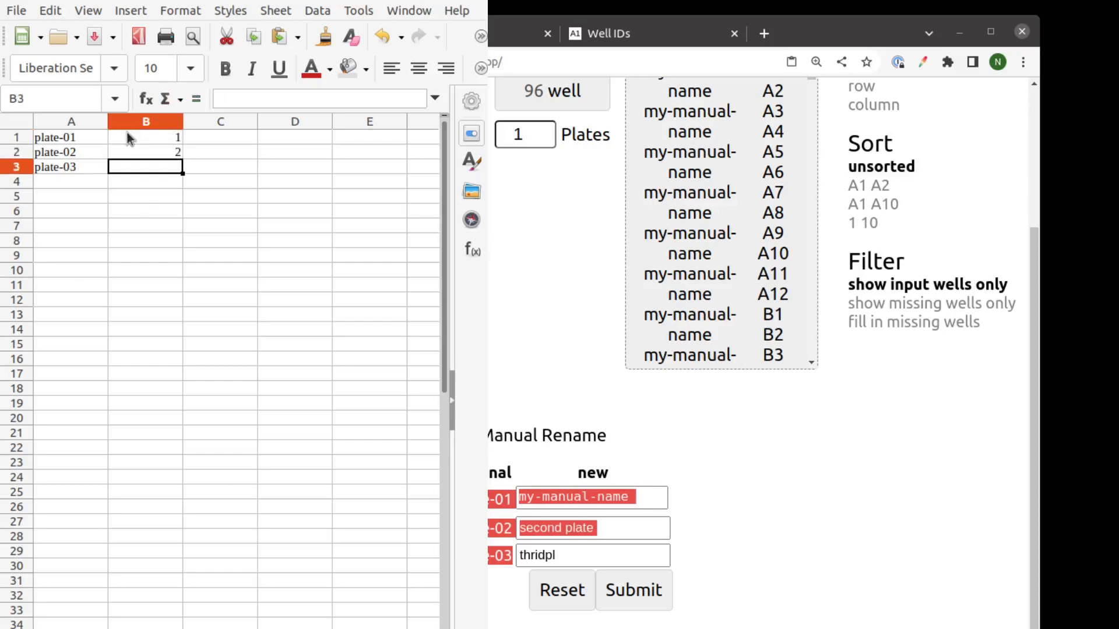
pyautogui.write('3')
pyautogui.press('Return')
pyautogui.moveTo(127, 139); pyautogui.dragTo(131, 167)
pyautogui.hotkey('ctrl', 'c')
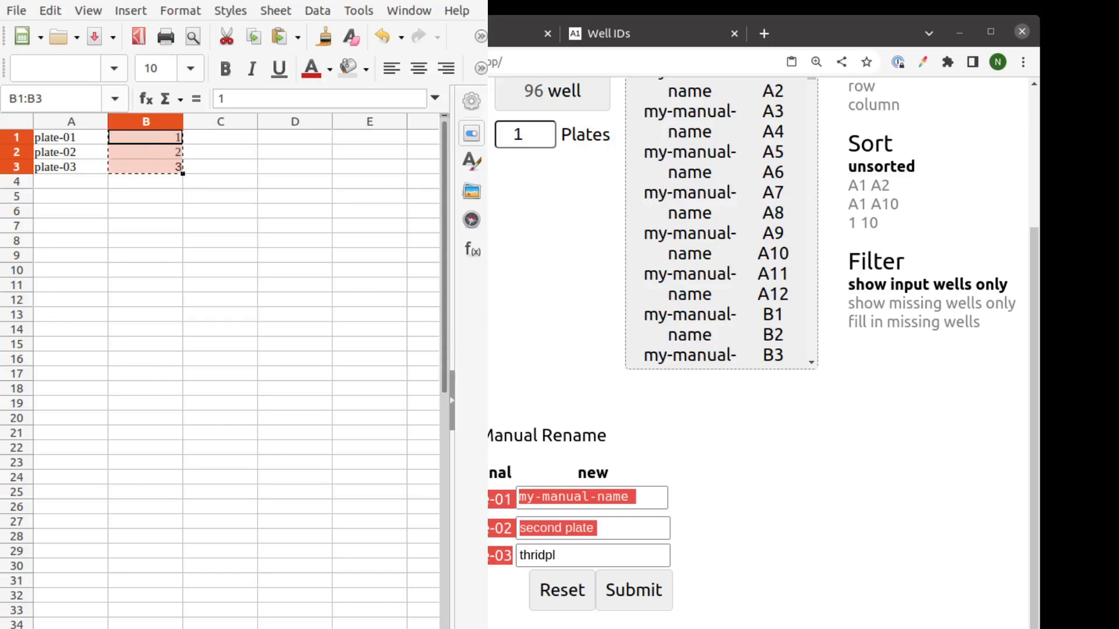
# - Paste the copied 1, 2 and 3 as the manual new names in Well IDs, apply them and review the output plates
pyautogui.hotkey('alt', 'Tab')
pyautogui.moveTo(519, 498); pyautogui.dragTo(630, 502)
pyautogui.press('BackSpace')
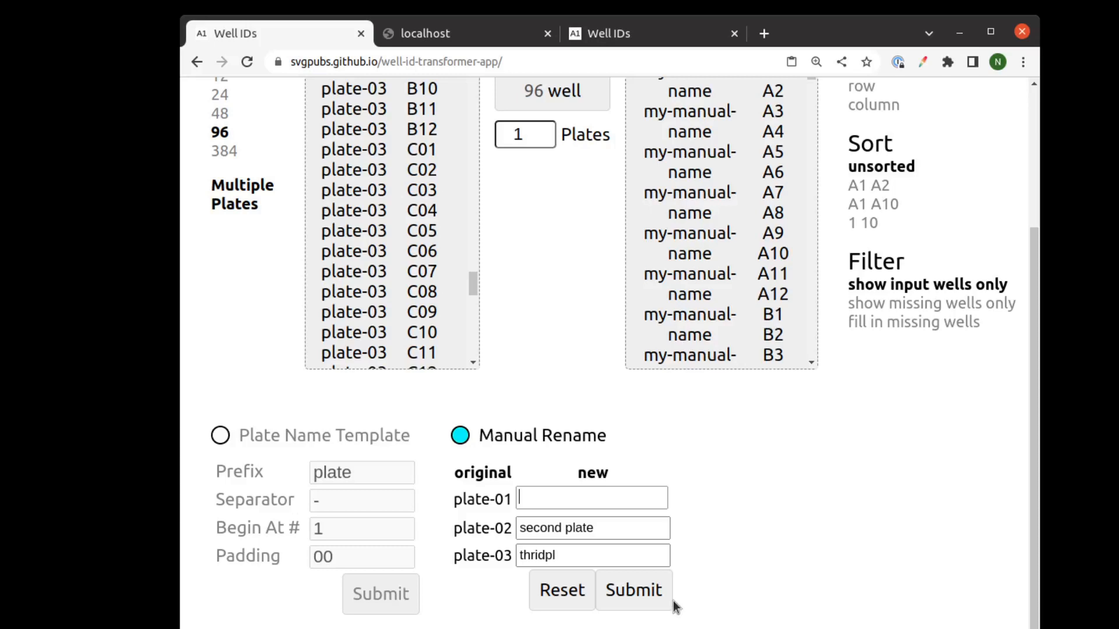
pyautogui.write('1')
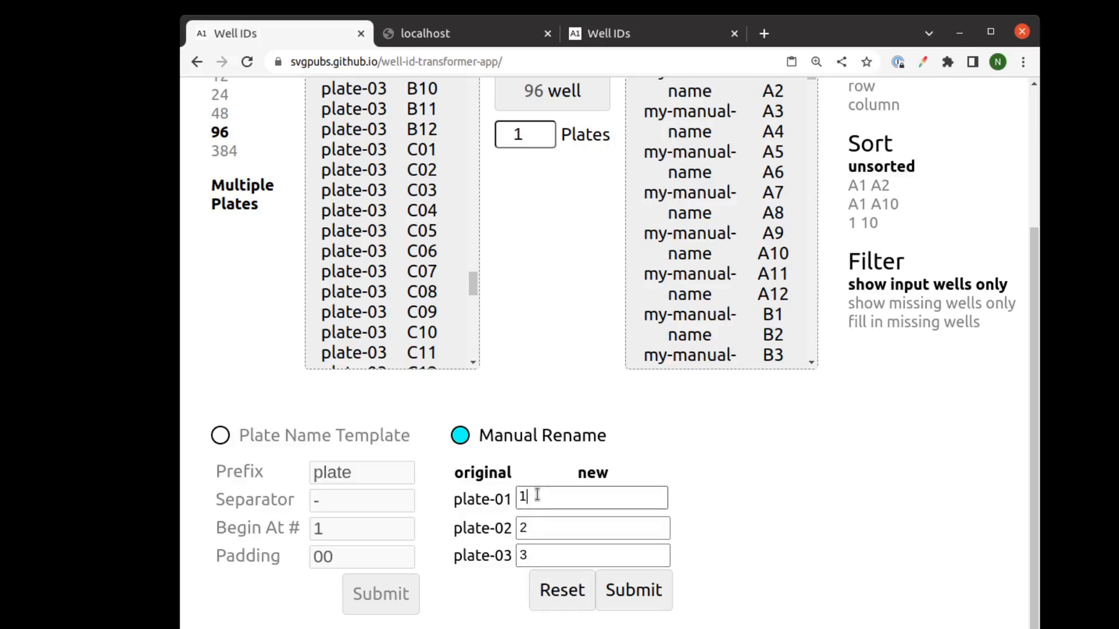
pyautogui.scroll(2, 562, 484)
pyautogui.scroll(-2, 589, 536)
pyautogui.click(634, 606)
pyautogui.scroll(4, 723, 475)
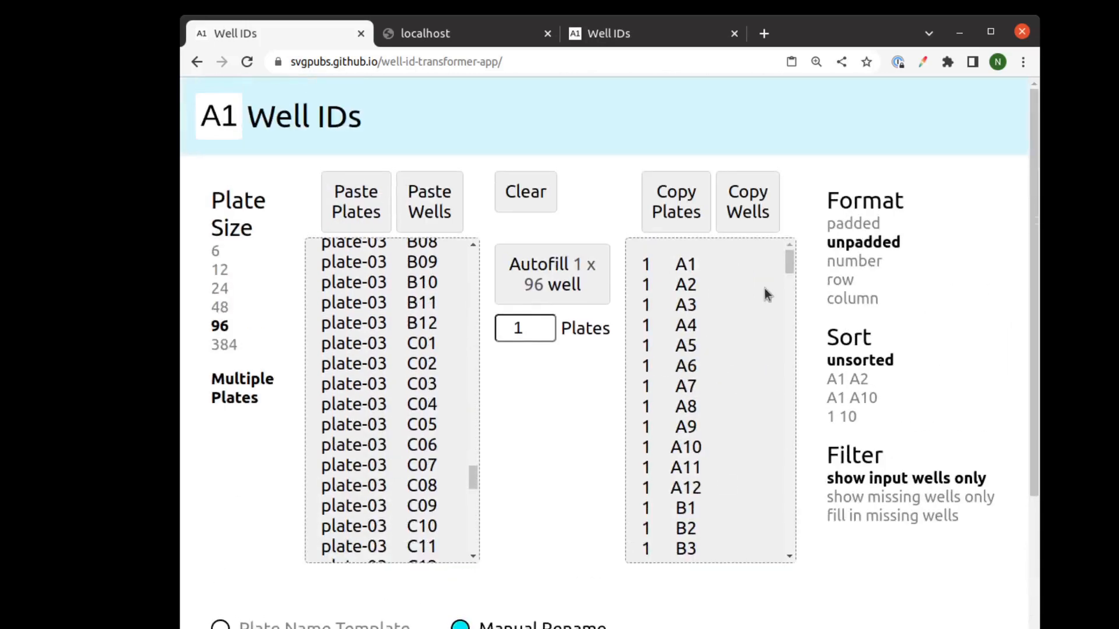
pyautogui.moveTo(793, 260); pyautogui.dragTo(789, 337)
# - Switch renaming to the plate name template and apply it with the padding set to 000
pyautogui.scroll(-4, 606, 326)
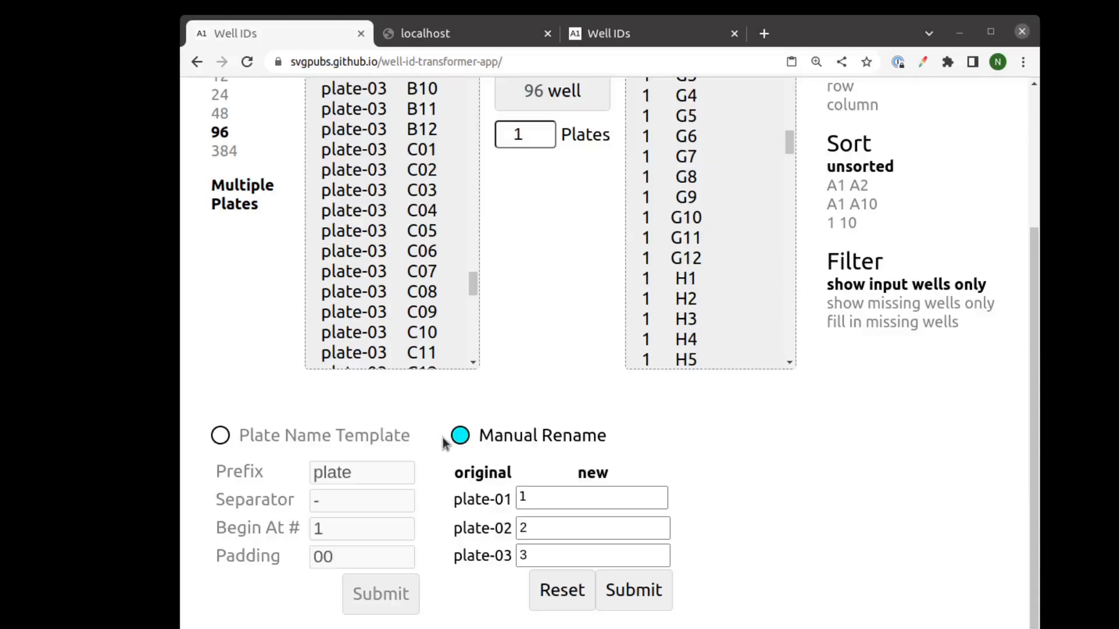
pyautogui.click(224, 438)
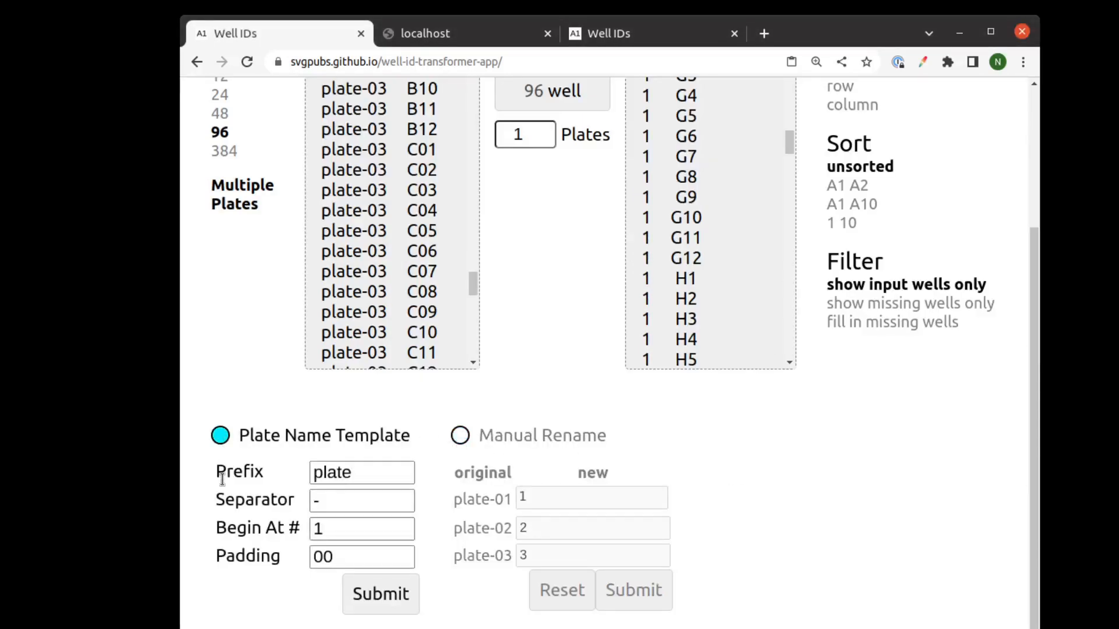
pyautogui.click(361, 475)
pyautogui.scroll(1, 376, 311)
pyautogui.moveTo(473, 281); pyautogui.dragTo(472, 101)
pyautogui.scroll(10, 407, 200)
pyautogui.scroll(3, 449, 231)
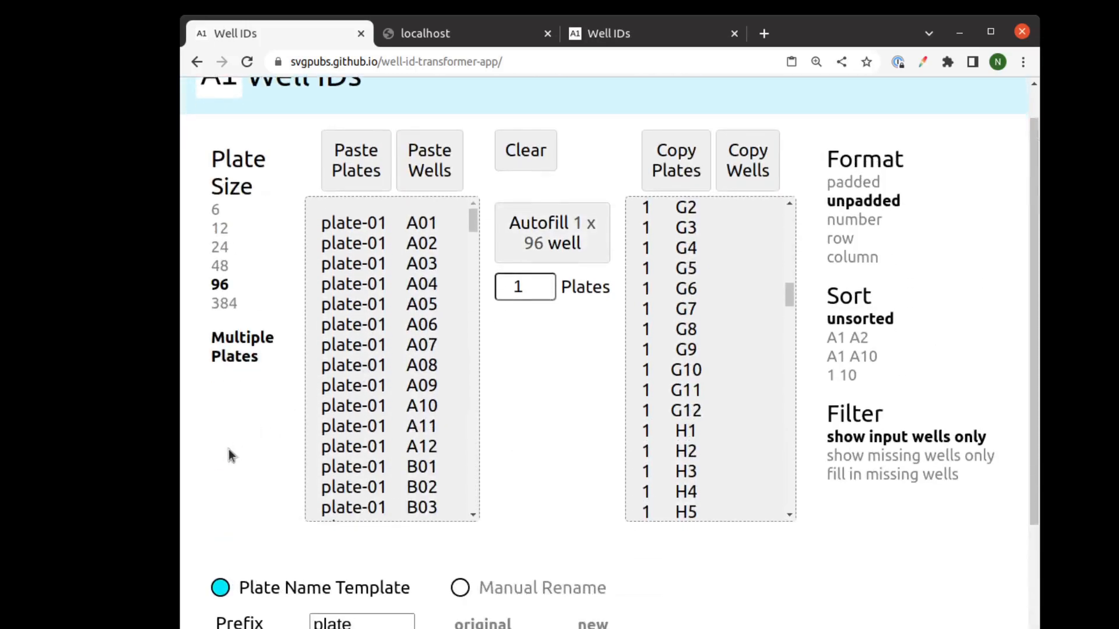
pyautogui.scroll(-3, 274, 482)
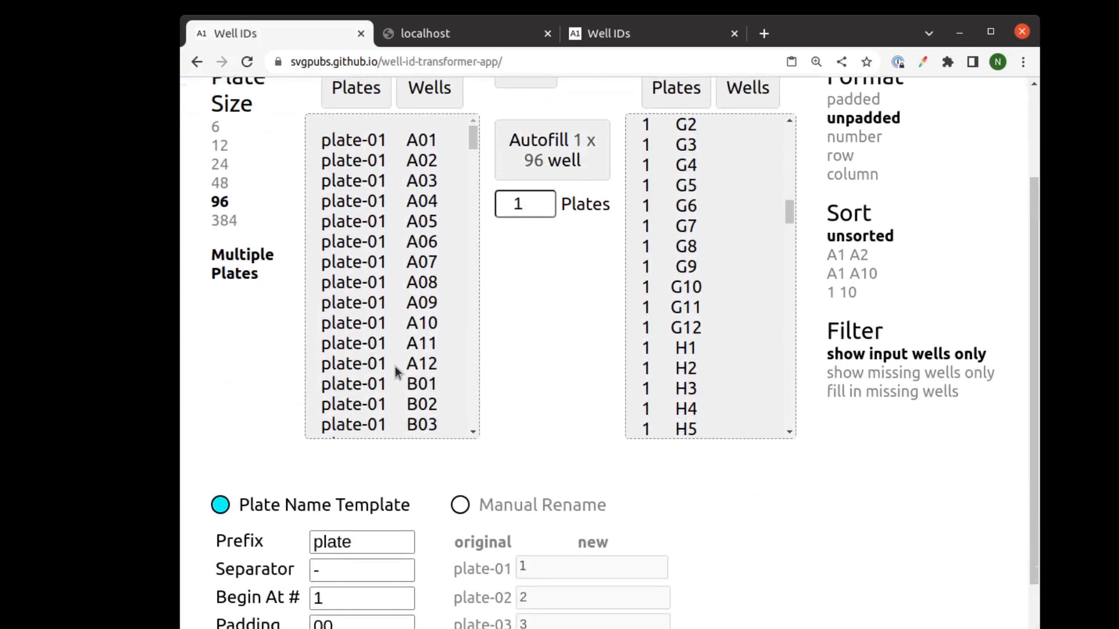
pyautogui.scroll(-1, 323, 449)
pyautogui.click(359, 582)
pyautogui.write('0')
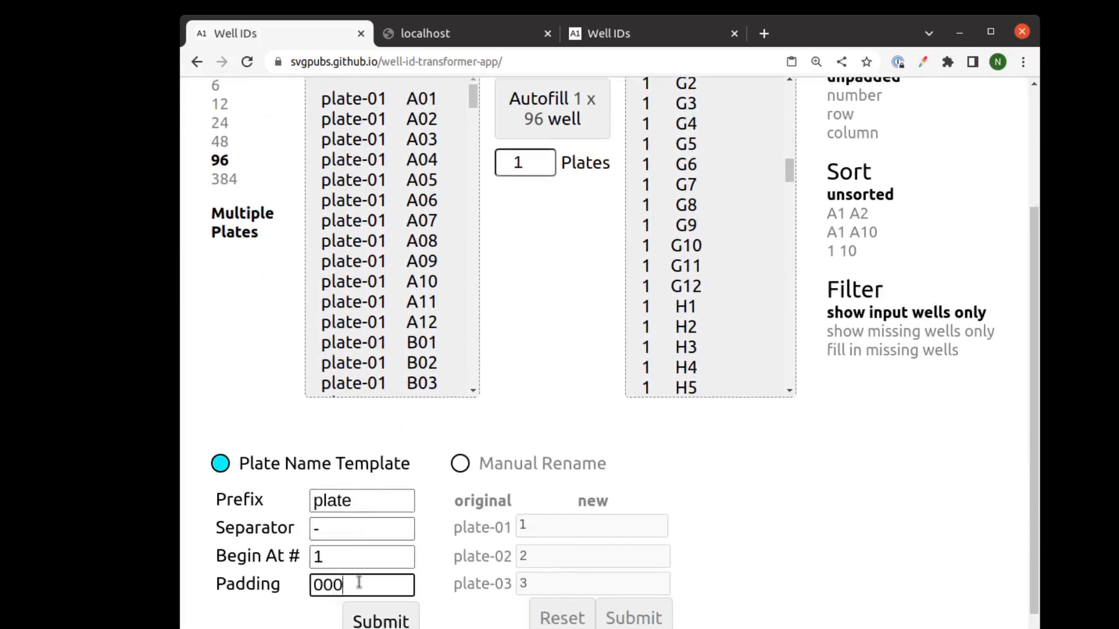
pyautogui.click(406, 622)
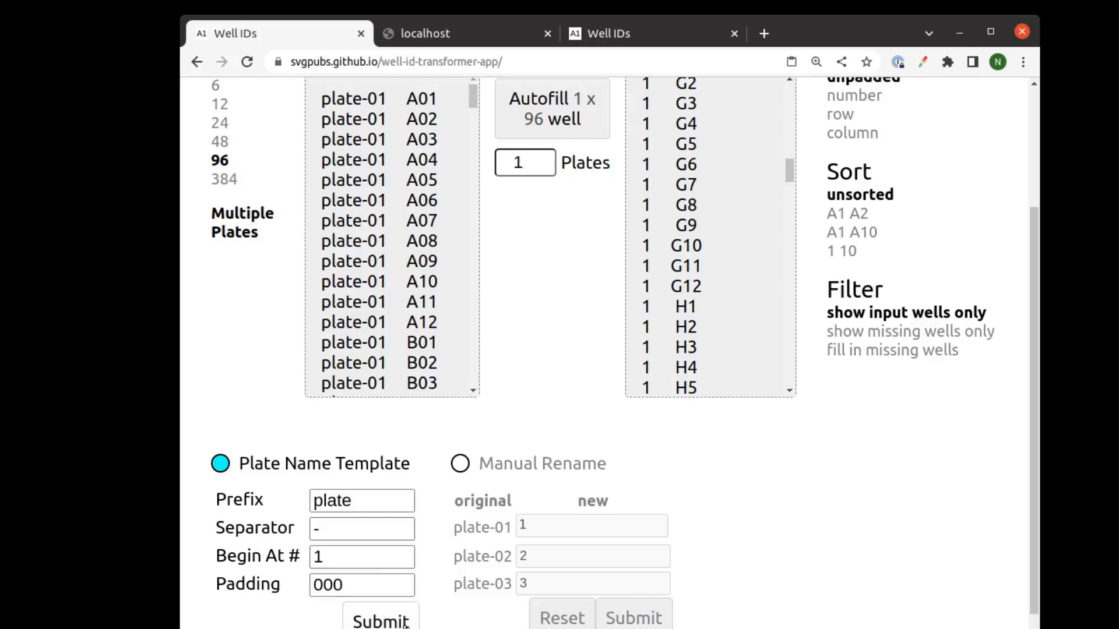
pyautogui.scroll(3, 719, 425)
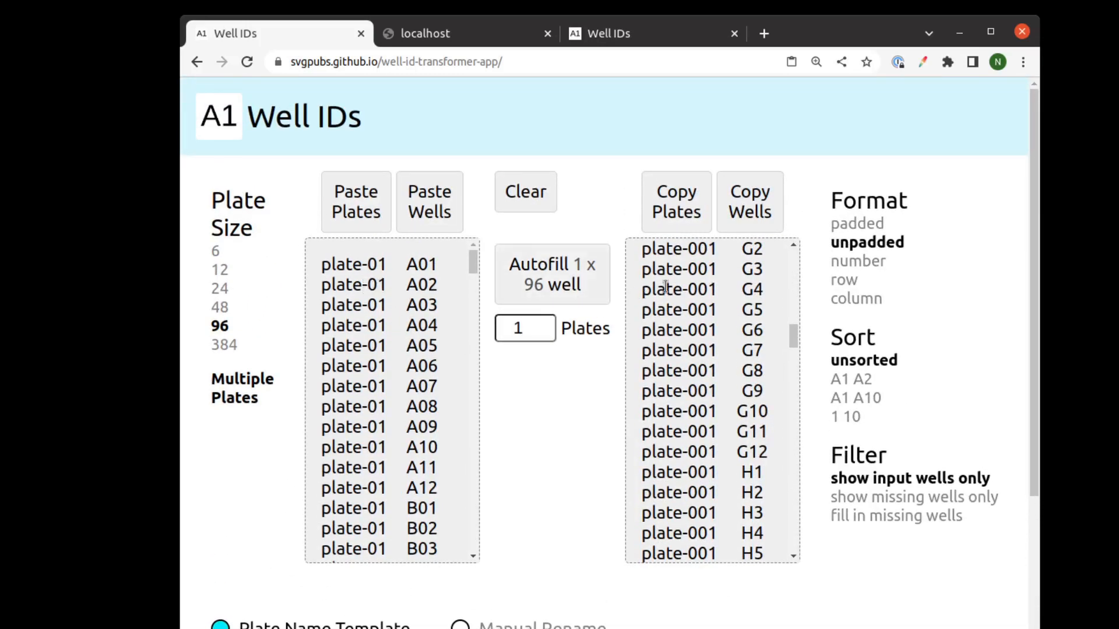
# - Set the plate name template to begin at 100, apply it and review the output list
pyautogui.scroll(-3, 388, 615)
pyautogui.click(347, 533)
pyautogui.write('00')
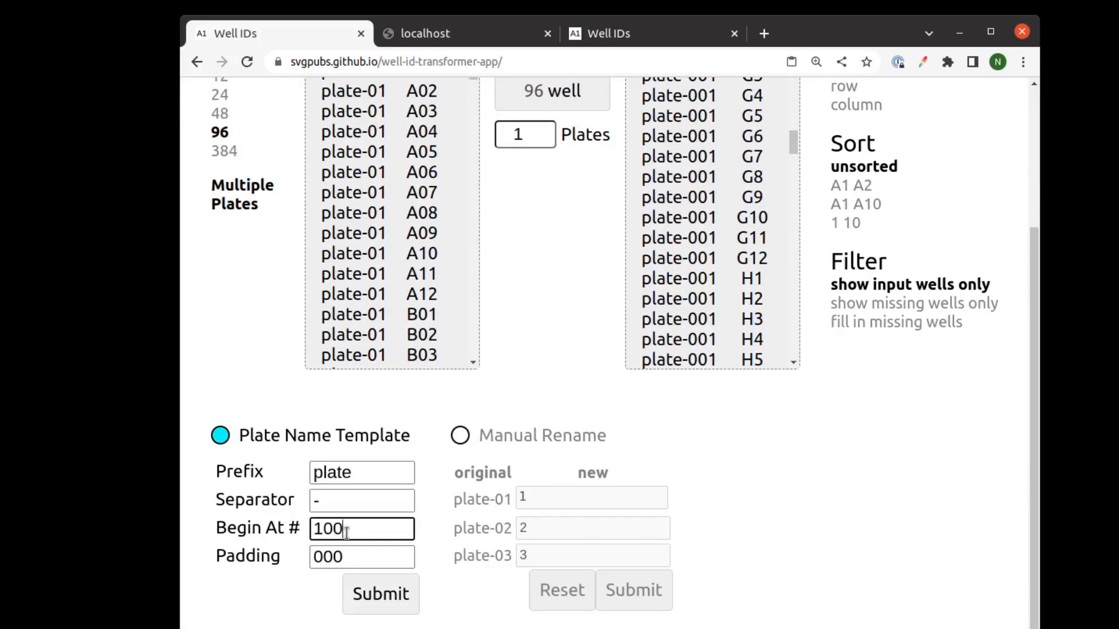
pyautogui.click(372, 594)
pyautogui.scroll(3, 583, 408)
pyautogui.moveTo(794, 330); pyautogui.dragTo(786, 277)
pyautogui.scroll(-1, 601, 544)
# - Remove the separator from the plate name template and apply the change
pyautogui.scroll(-3, 600, 544)
pyautogui.click(296, 500)
pyautogui.press('BackSpace')
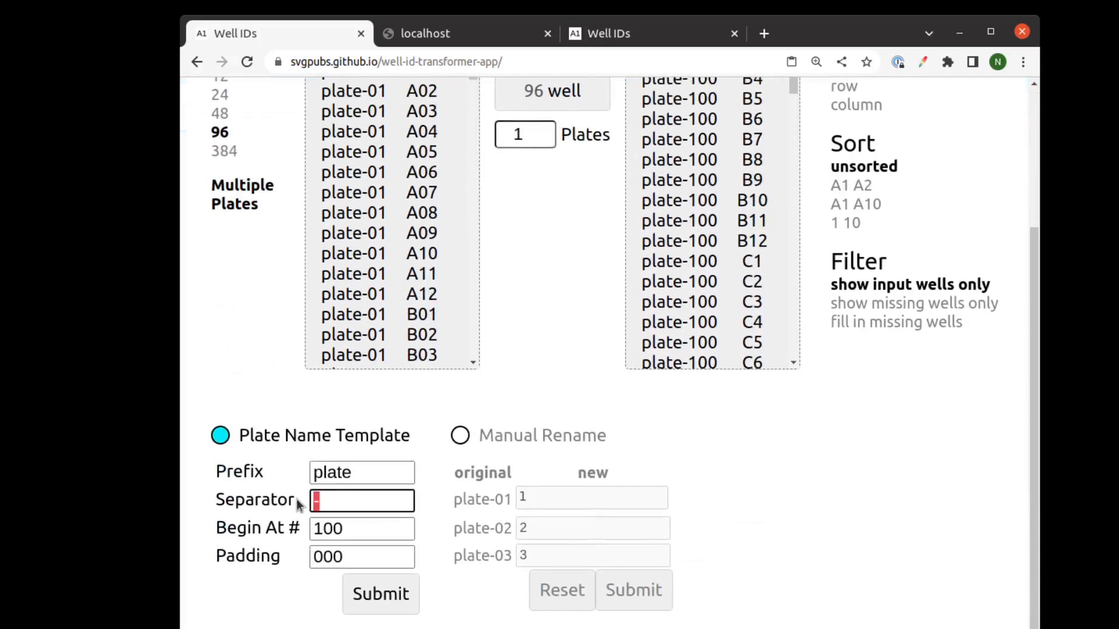
pyautogui.click(373, 594)
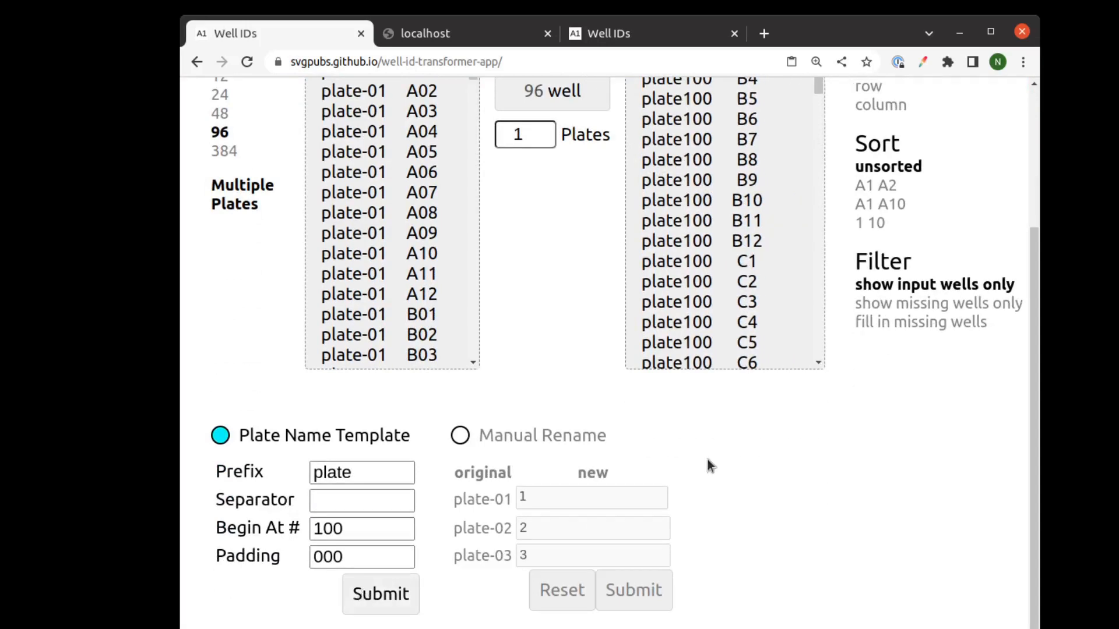
pyautogui.scroll(3, 830, 297)
pyautogui.scroll(-3, 591, 505)
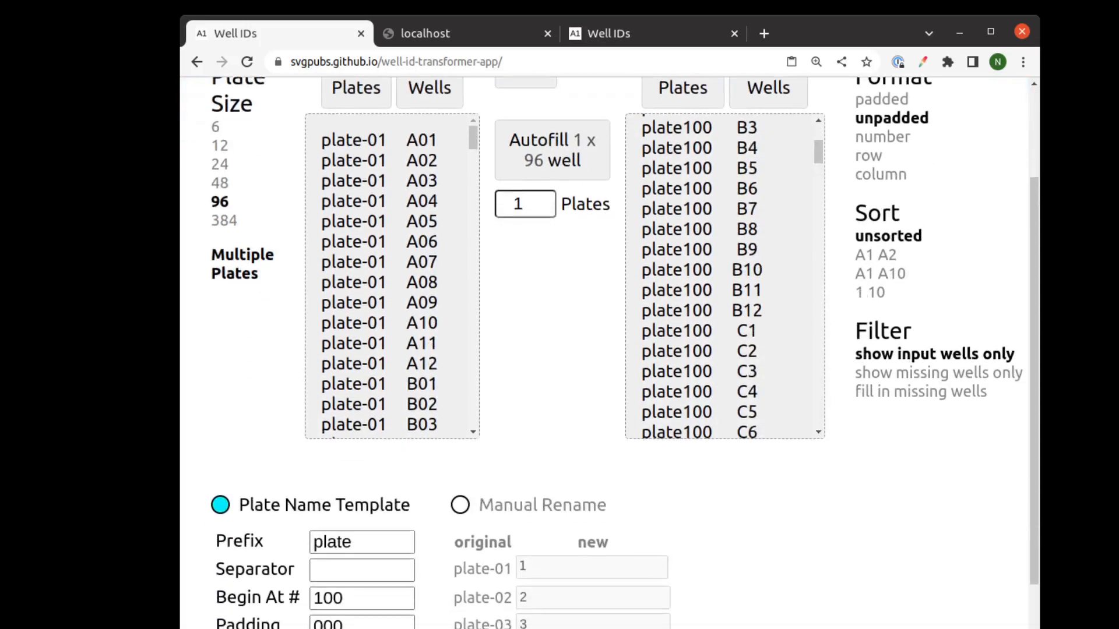
# - Set the template prefix to 20230115_IN_, apply it and review the renamed output plates
pyautogui.moveTo(393, 503); pyautogui.dragTo(276, 484)
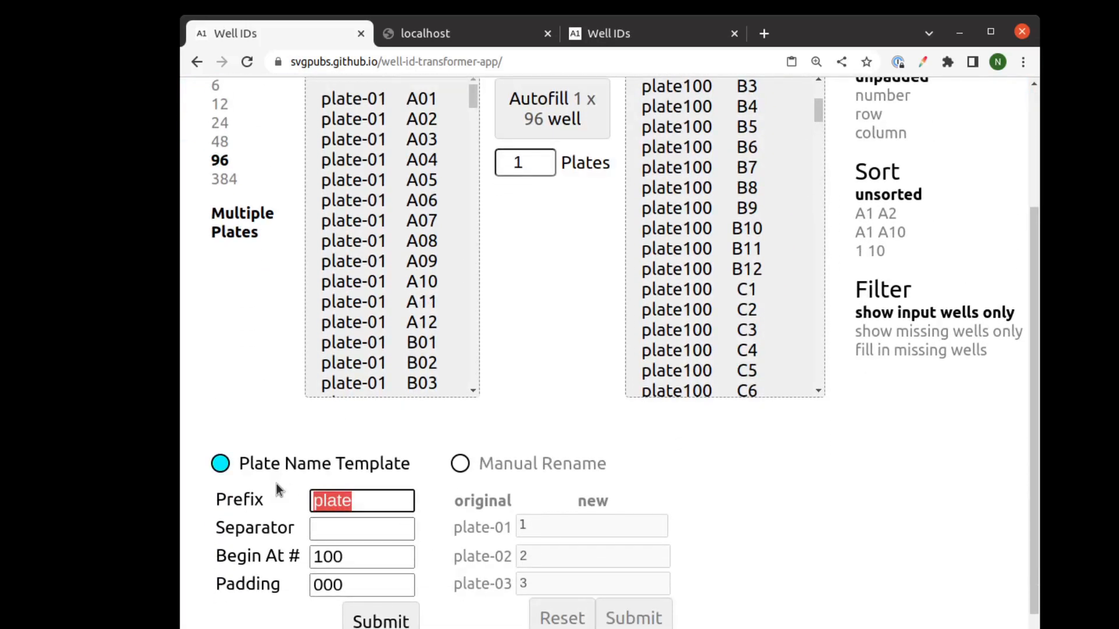
pyautogui.write('20230')
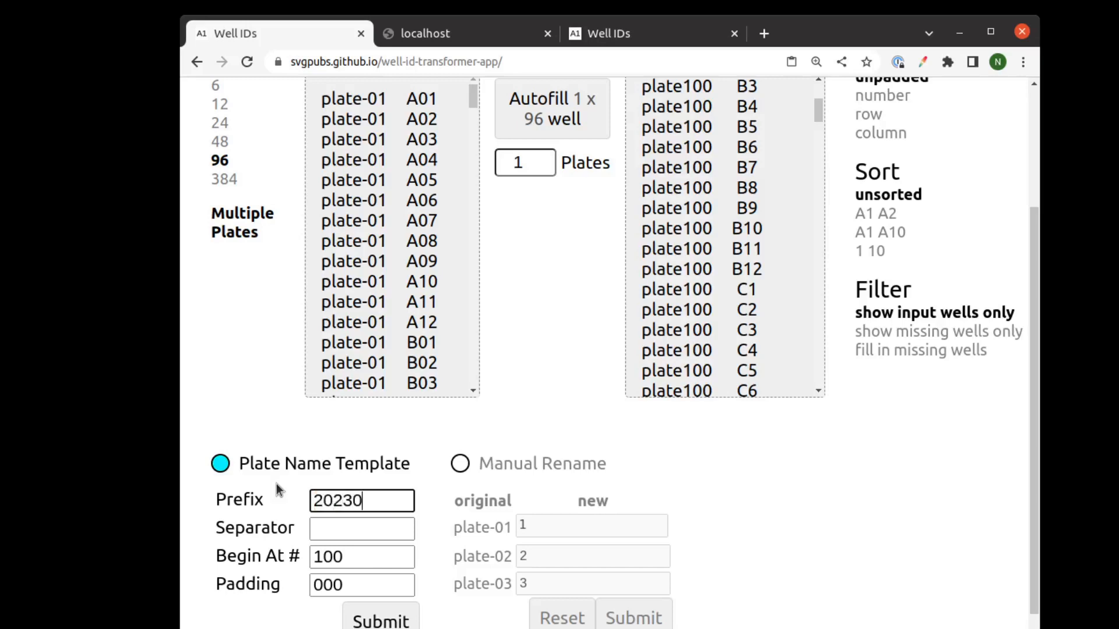
pyautogui.press('BackSpace')
pyautogui.write('0115_IN')
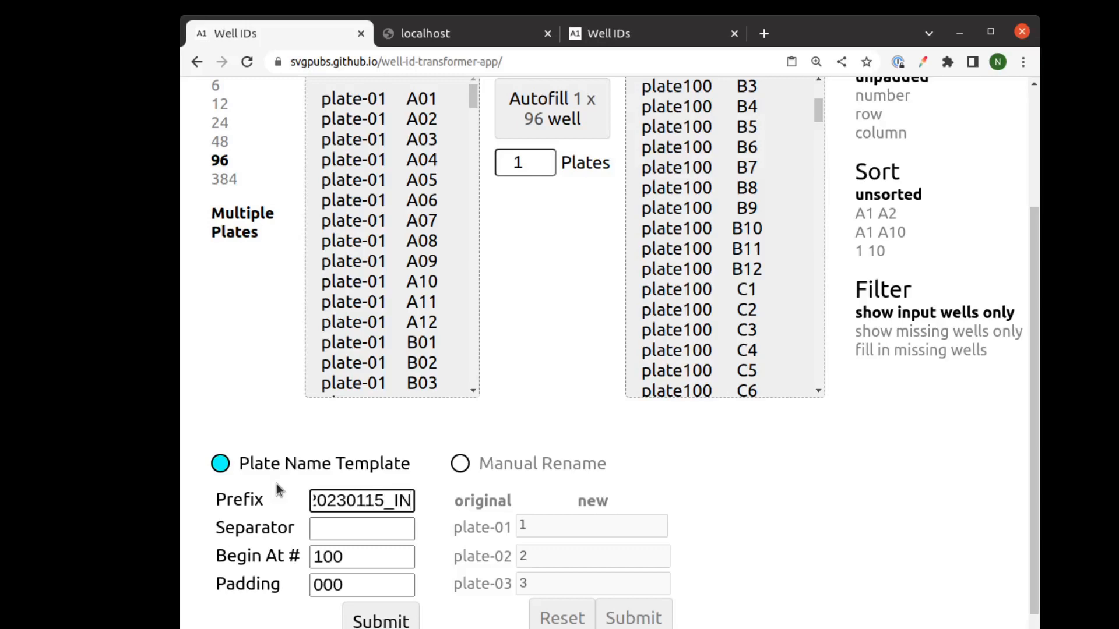
pyautogui.write('_')
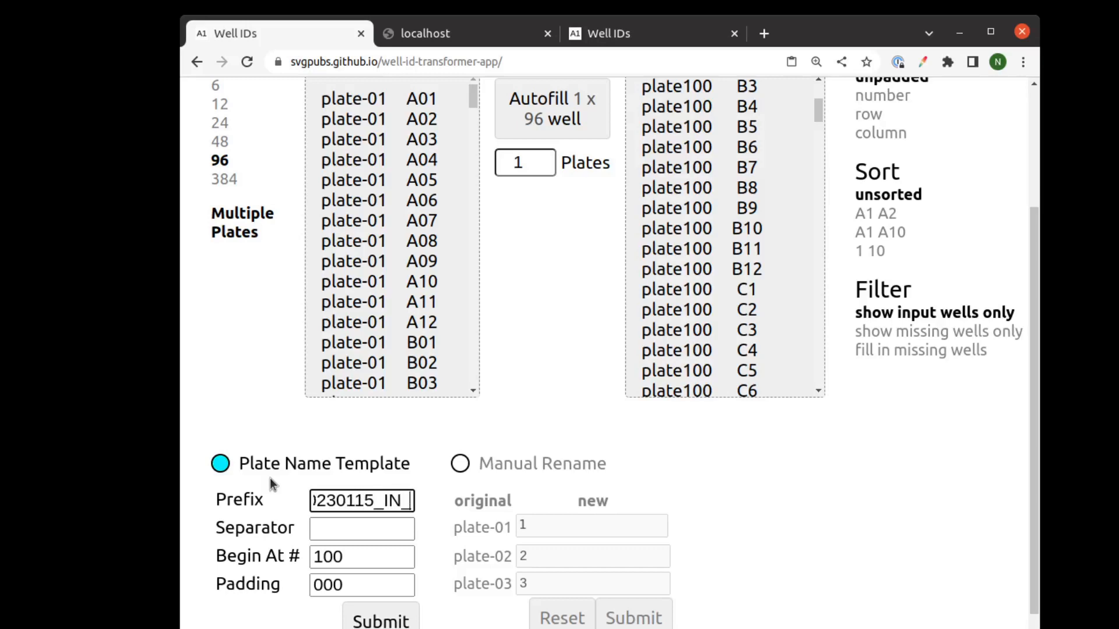
pyautogui.click(381, 619)
pyautogui.scroll(3, 757, 460)
pyautogui.click(889, 306)
pyautogui.moveTo(889, 307)
pyautogui.mouseDown()
pyautogui.moveTo(880, 448)
pyautogui.moveTo(864, 462)
pyautogui.moveTo(878, 297)
pyautogui.moveTo(883, 306)
pyautogui.mouseUp()
pyautogui.scroll(-3, 535, 536)
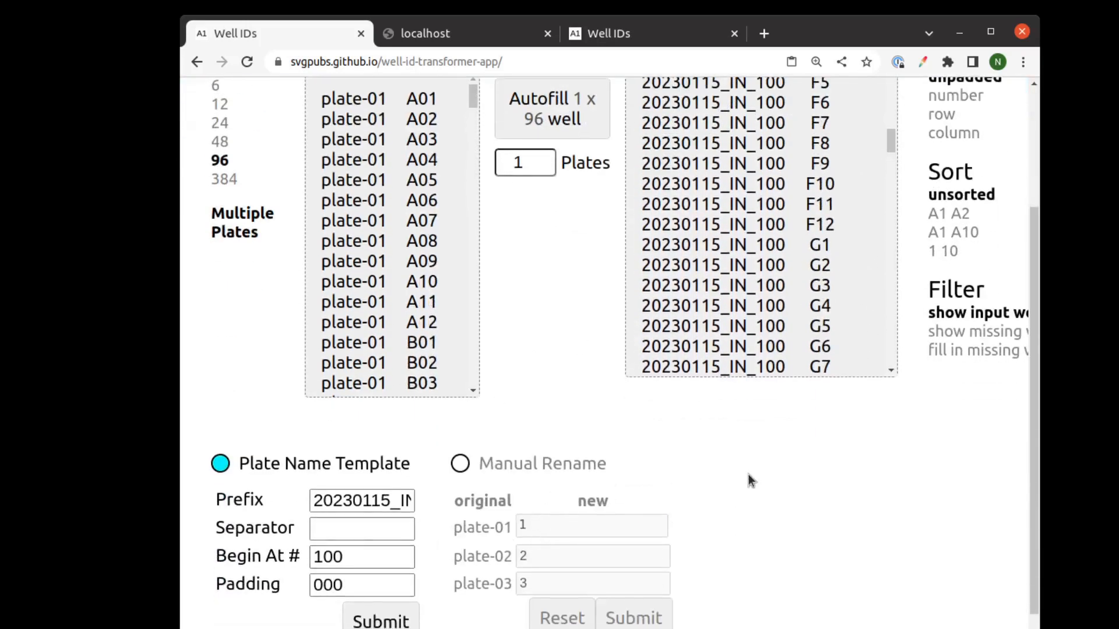
pyautogui.scroll(3, 748, 475)
pyautogui.scroll(-3, 726, 559)
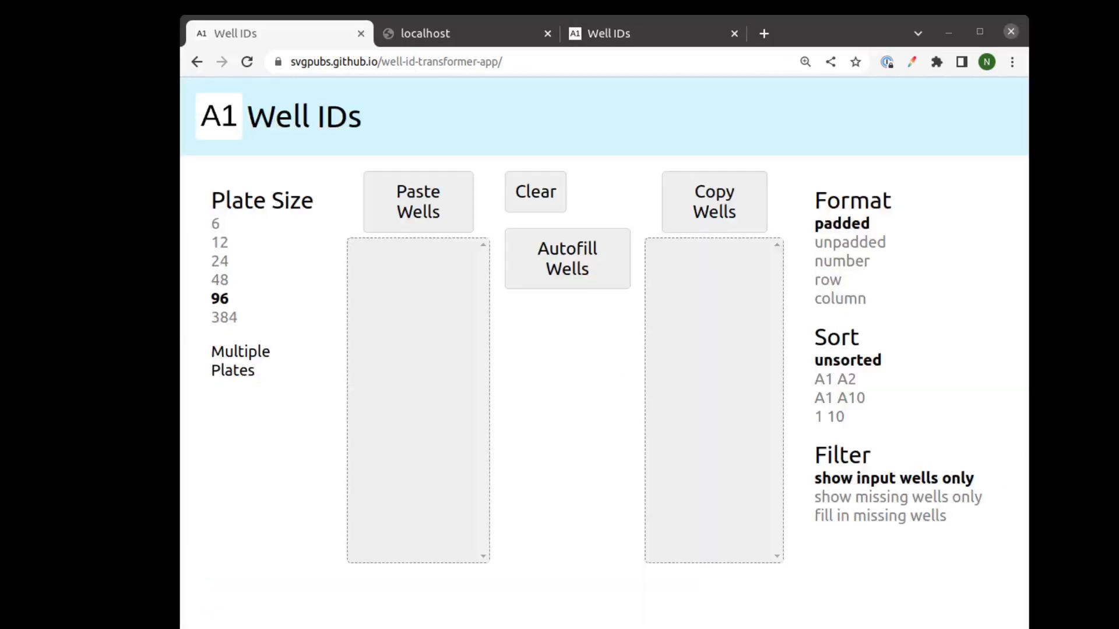
# - Autofill the wells of a single 96-well plate and sort the output in A1 A10 order
pyautogui.moveTo(859, 340); pyautogui.dragTo(813, 339)
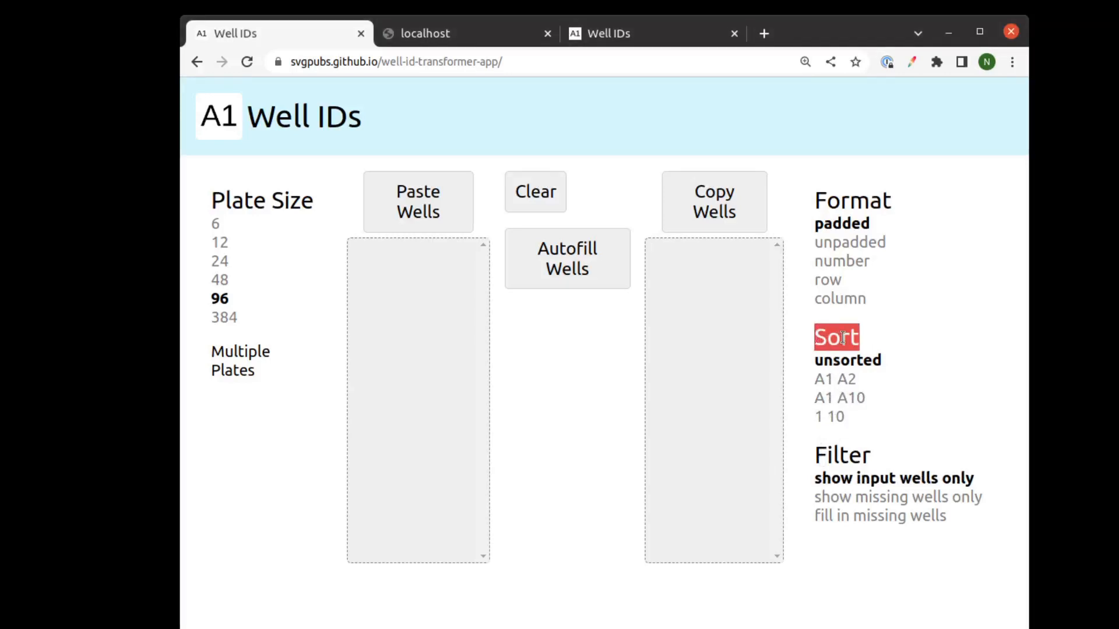
pyautogui.click(874, 343)
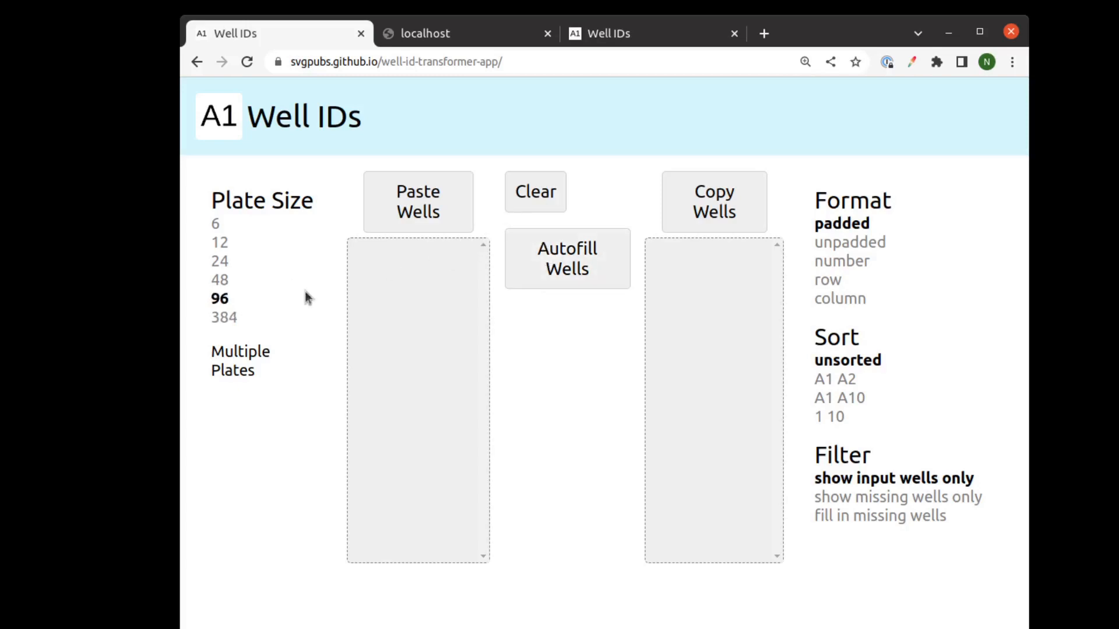
pyautogui.click(565, 263)
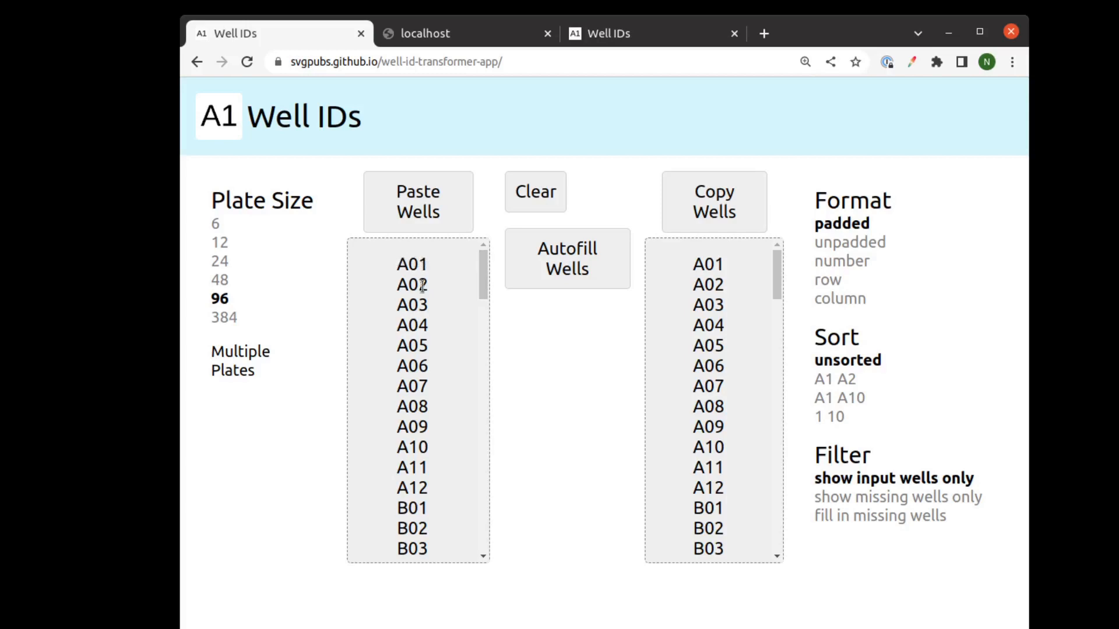
pyautogui.moveTo(482, 262)
pyautogui.mouseDown()
pyautogui.moveTo(480, 271)
pyautogui.moveTo(483, 247)
pyautogui.mouseUp()
pyautogui.click(859, 408)
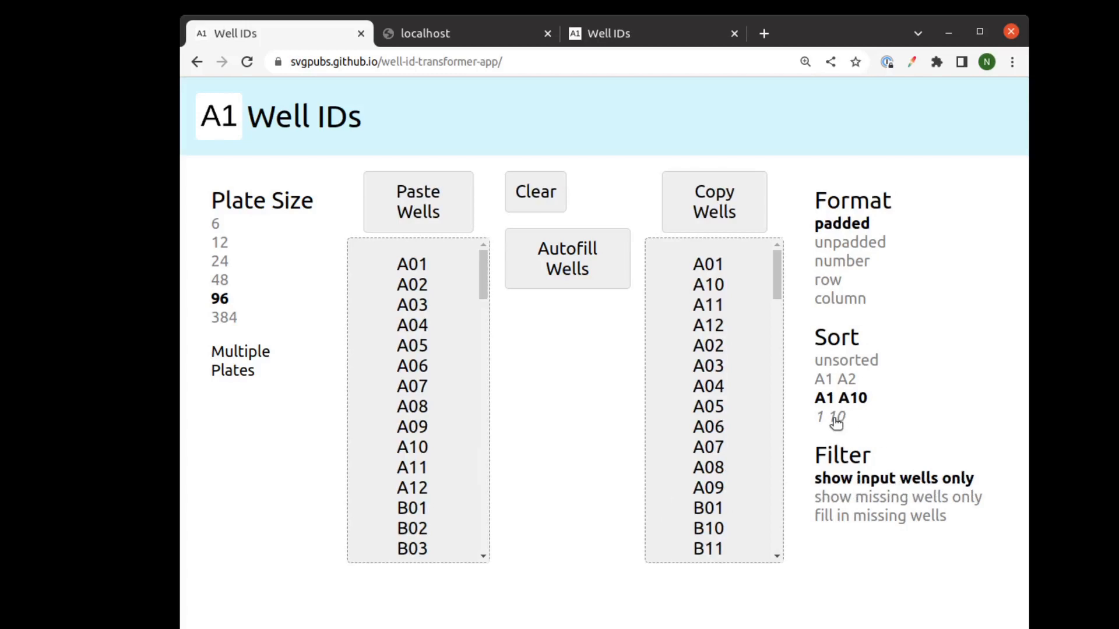
# - Set the output format to number, try the 1 10 sort and return to the A1 A10 sort
pyautogui.click(854, 263)
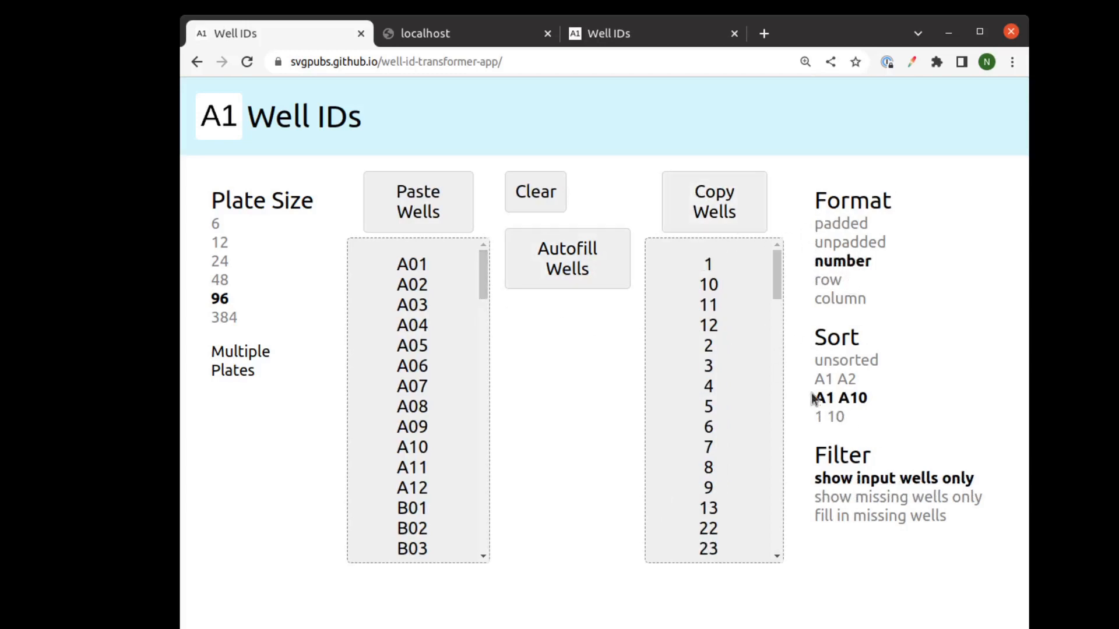
pyautogui.click(837, 418)
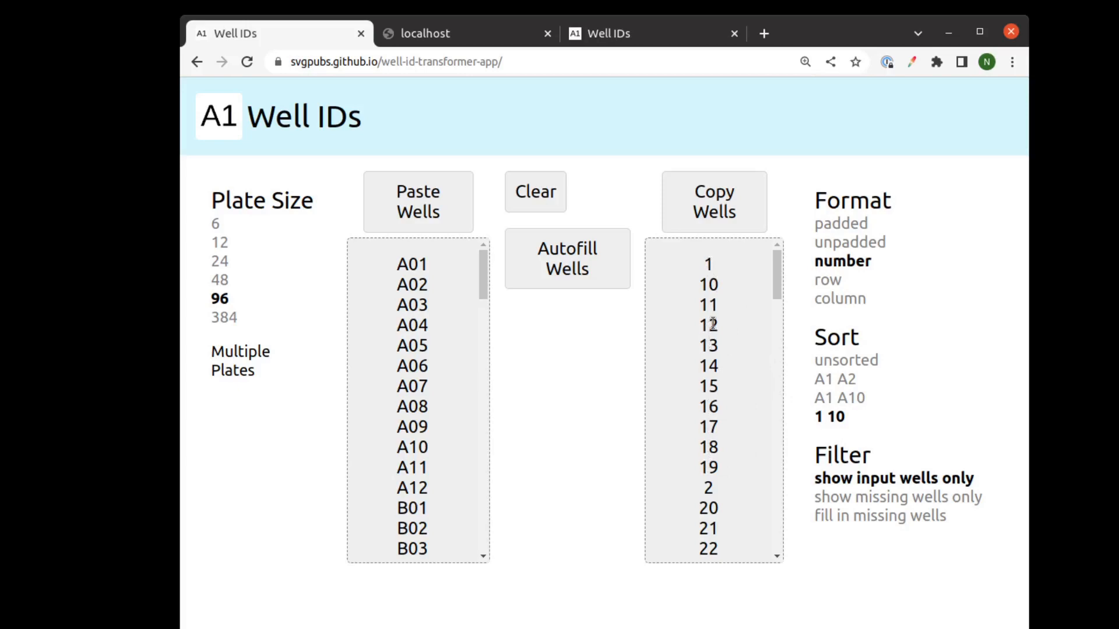
pyautogui.click(851, 399)
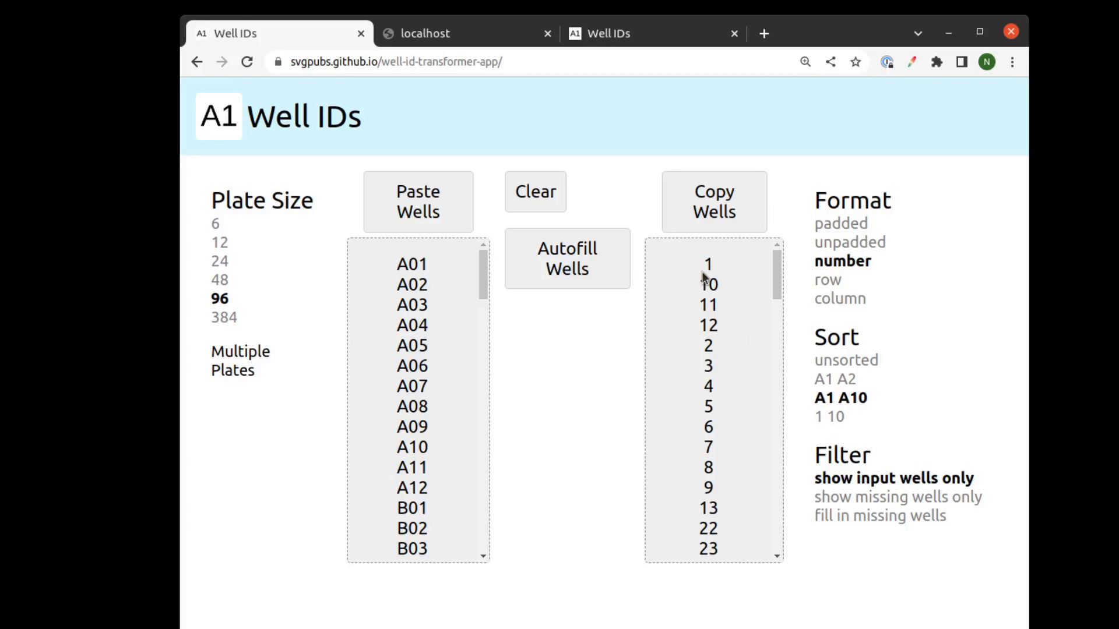
# - Compare the numbered wells in the 1 10, A1 A10, A1 A2 and unsorted orders, finishing with the 1 10 sort
pyautogui.click(832, 416)
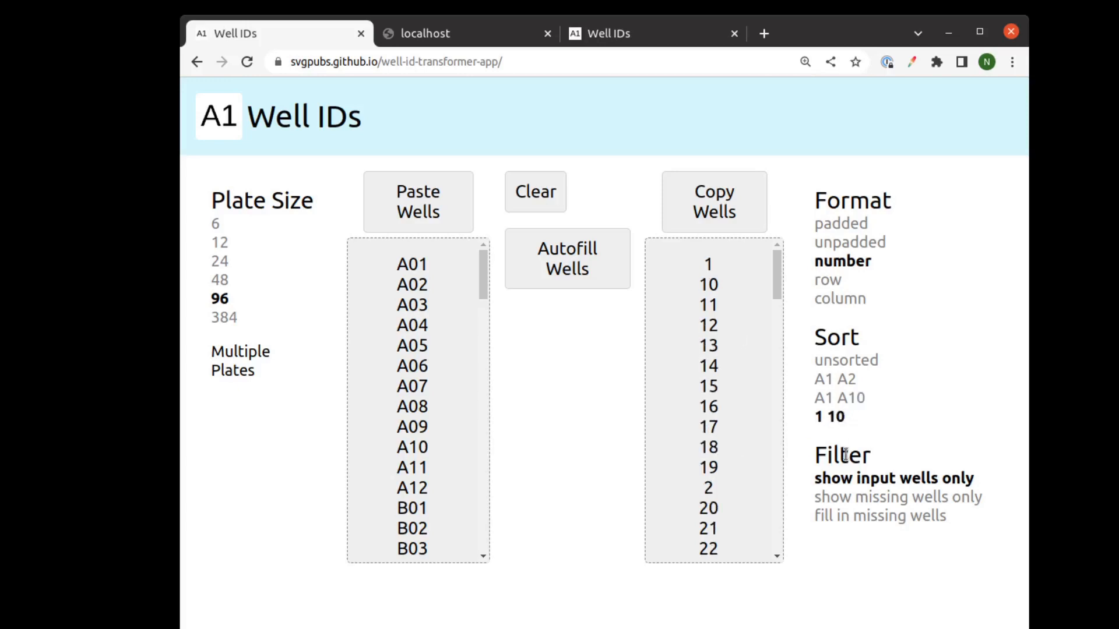
pyautogui.click(826, 401)
pyautogui.click(827, 380)
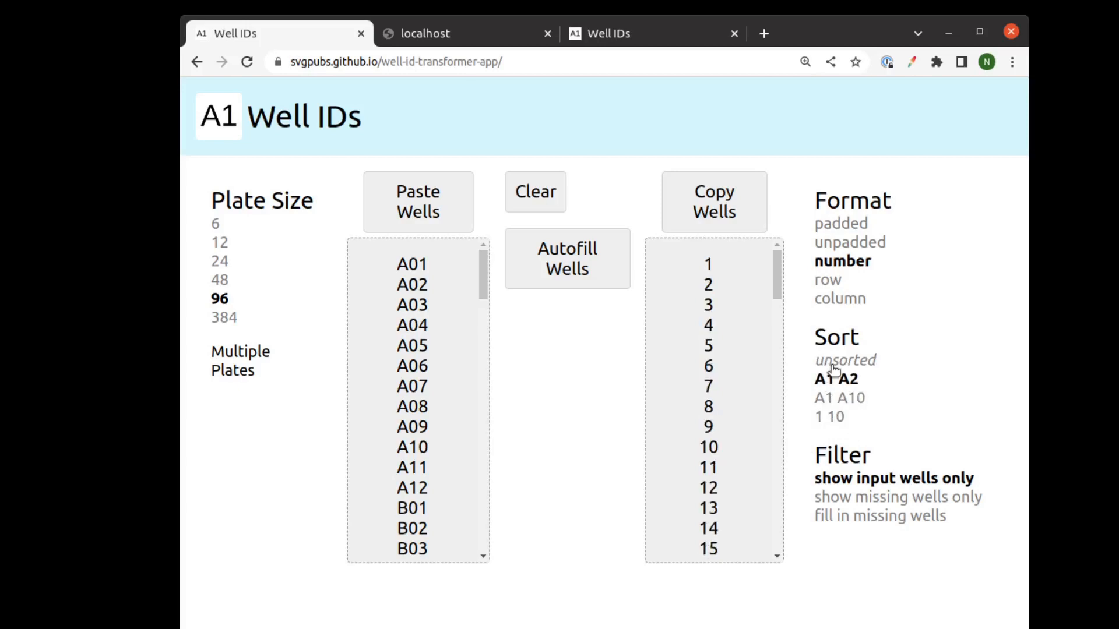
pyautogui.click(834, 362)
pyautogui.click(836, 380)
pyautogui.click(836, 399)
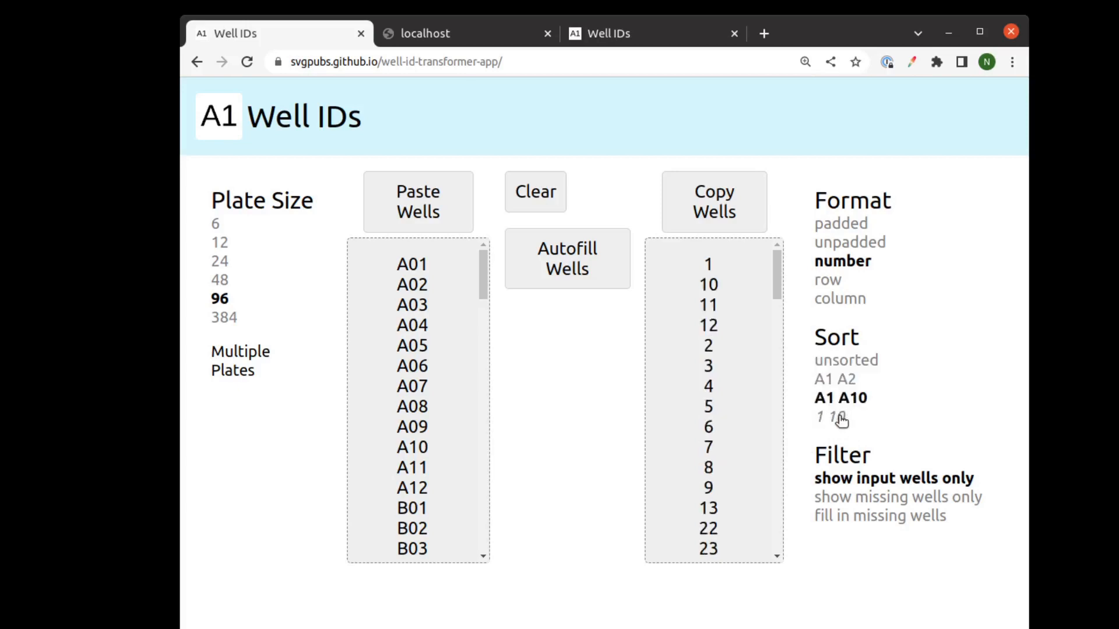
pyautogui.click(839, 417)
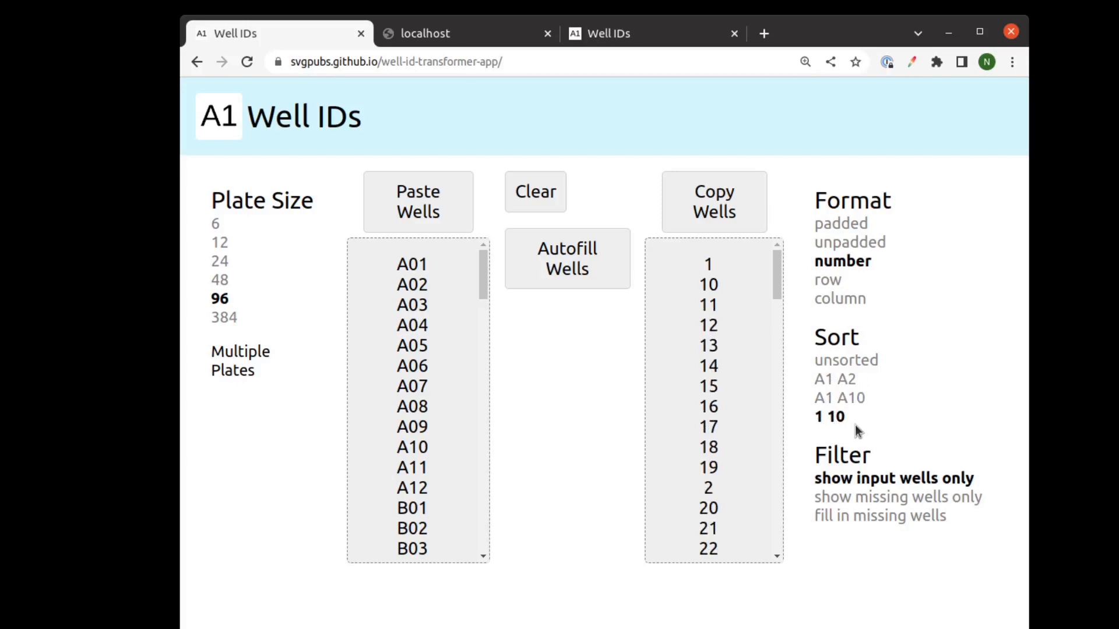
pyautogui.hotkey('alt', 'Tab')
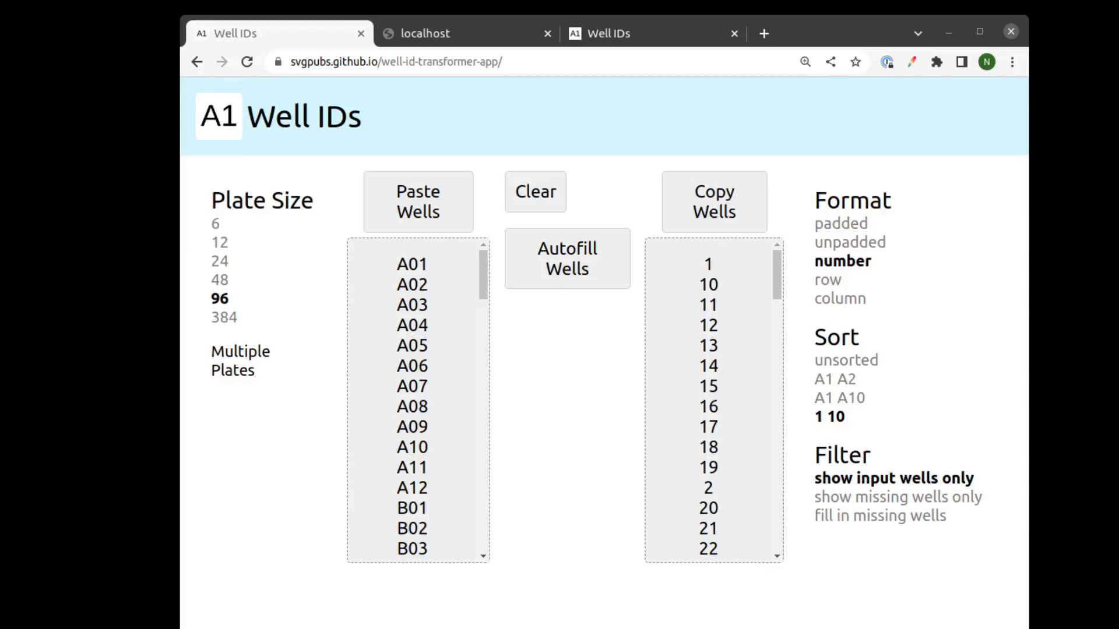
pyautogui.click(869, 618)
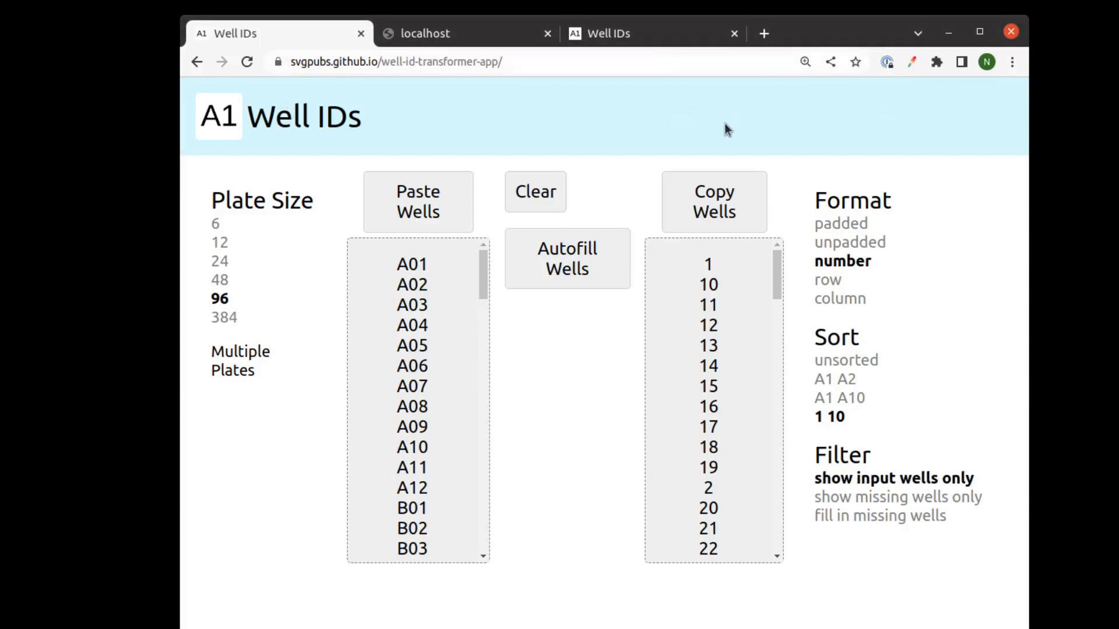
# - Check the clipboard permission in the site information for svgpubs.github.io and close it without changing anything
pyautogui.click(279, 61)
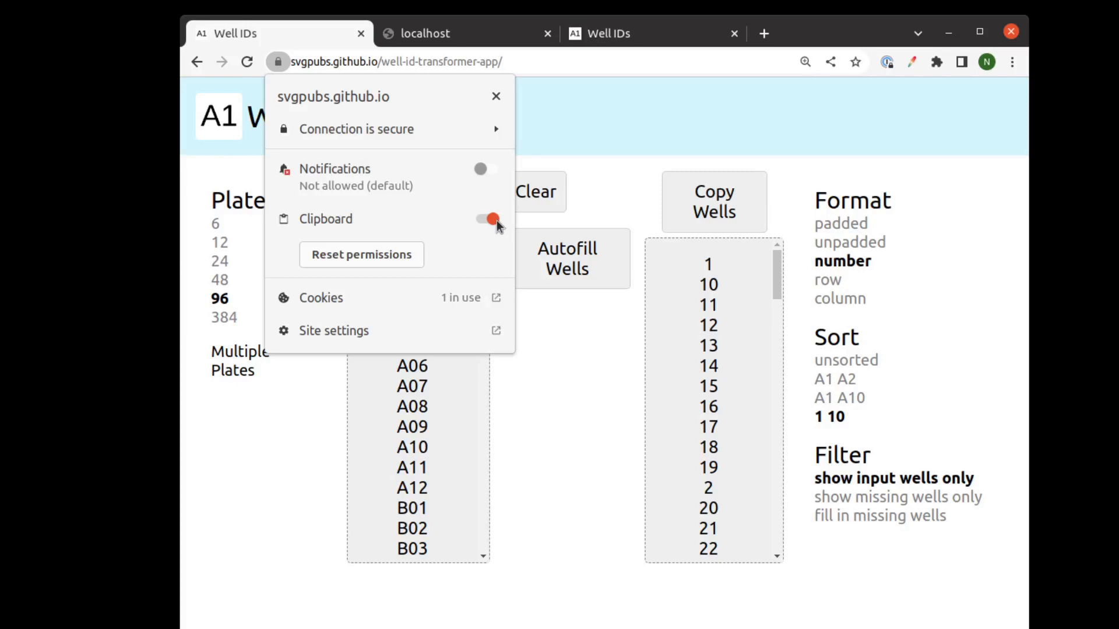
pyautogui.click(636, 124)
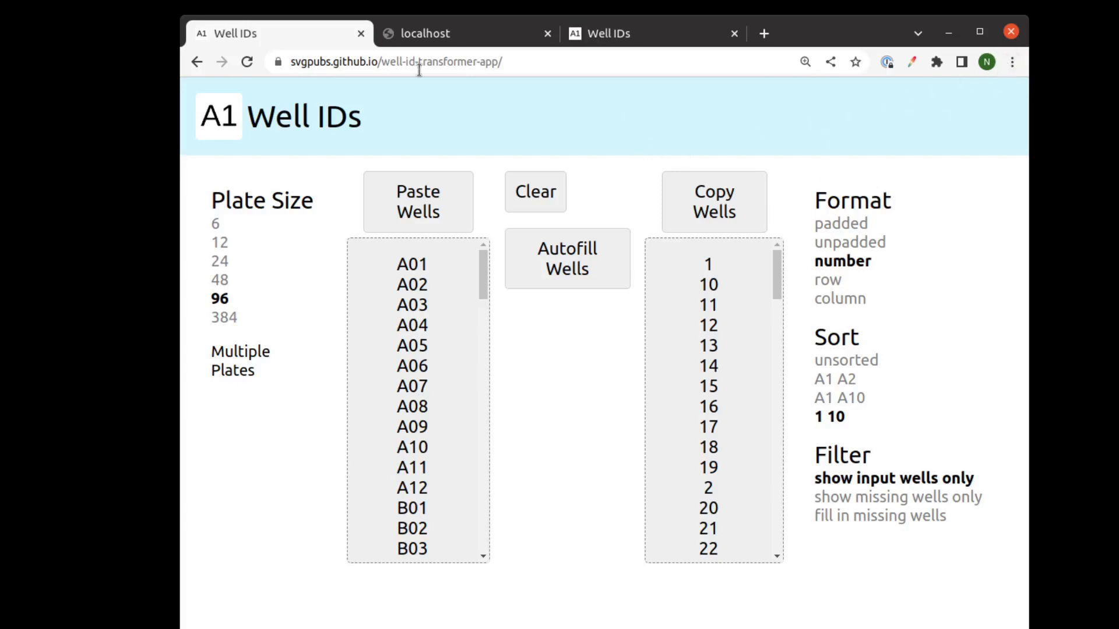
pyautogui.click(278, 62)
pyautogui.click(667, 102)
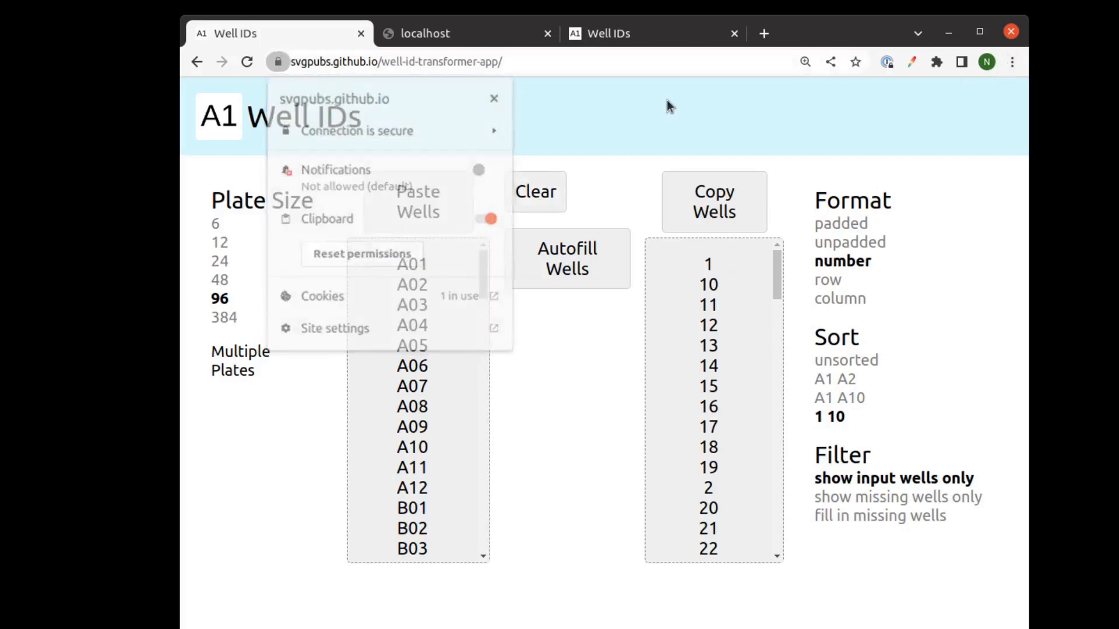